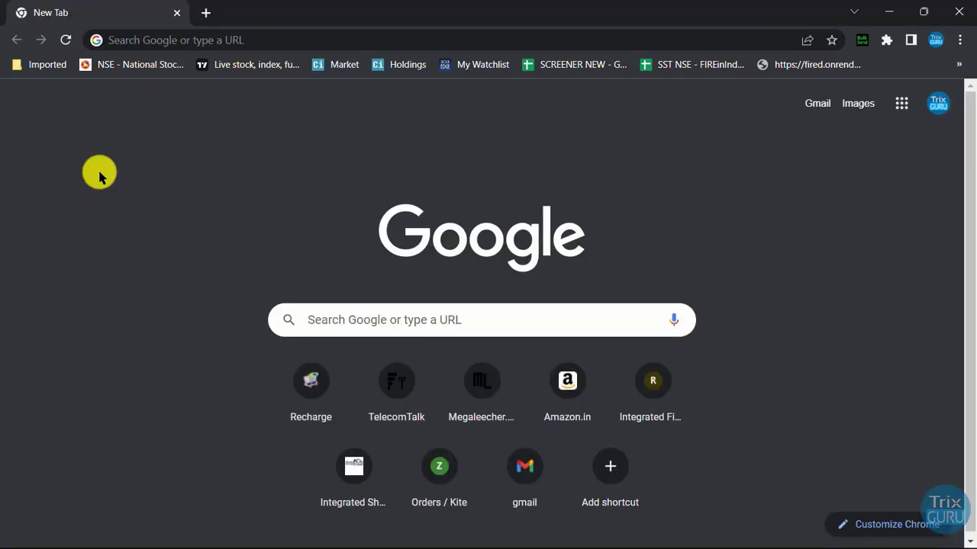
- Open the Google Forms home page at forms.google.com
{"action": "left_click", "coordinate": [248, 32]}
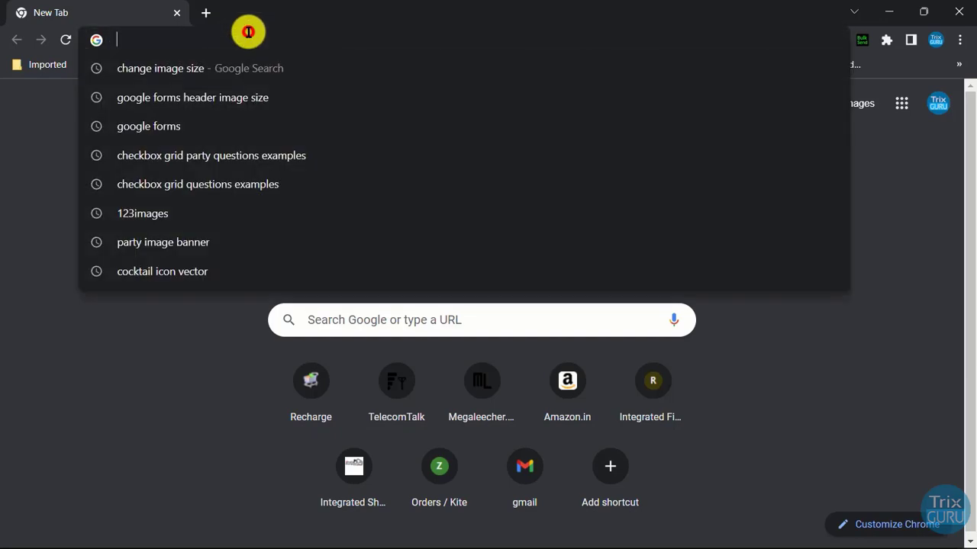
{"action": "type", "text": "forms"}
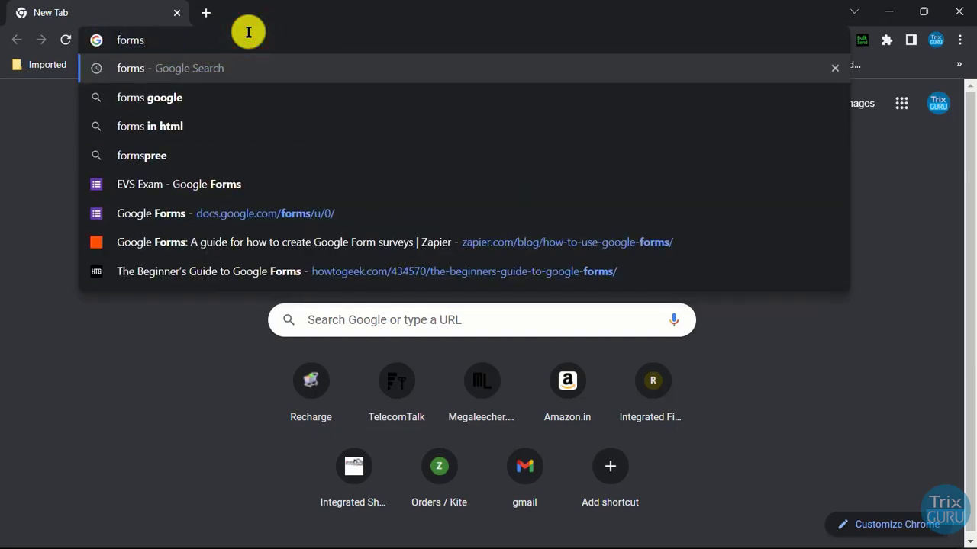
{"action": "type", "text": ".google.com/"}
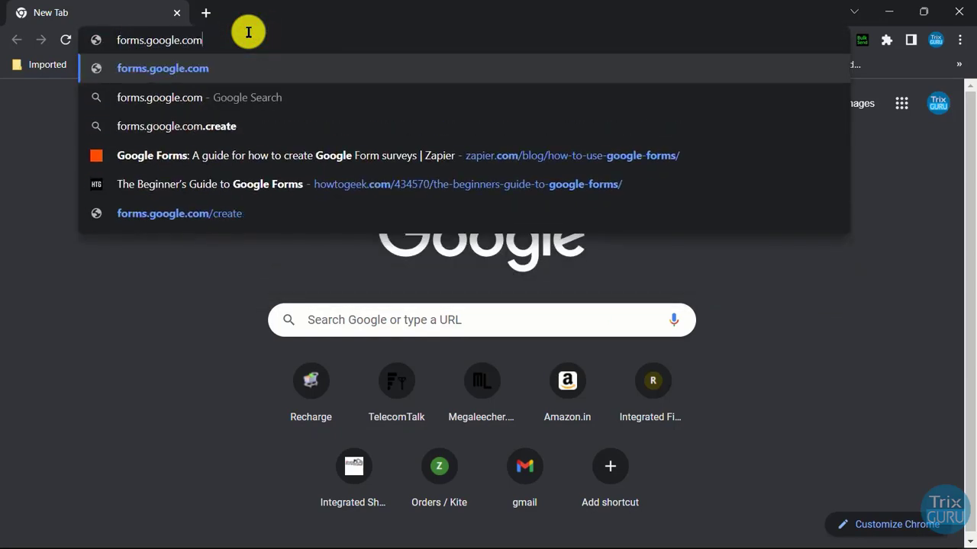
{"action": "key", "text": "Return"}
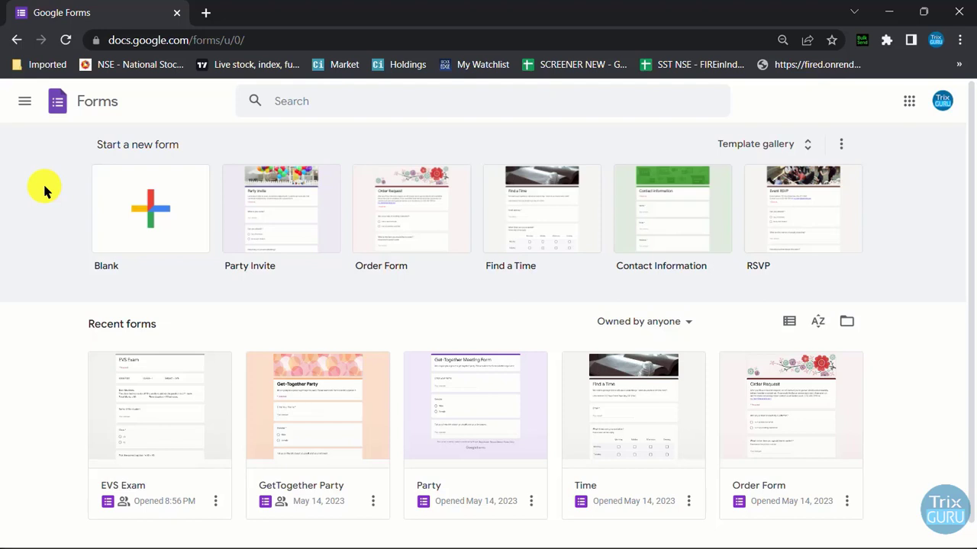
- Create a blank form and view the question types available for its untitled question
{"action": "left_click", "coordinate": [180, 250]}
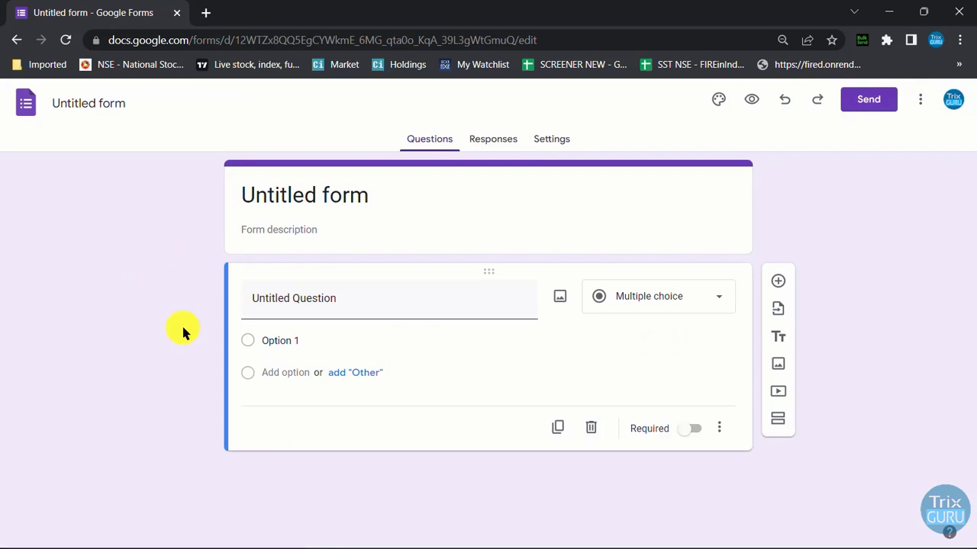
{"action": "left_click", "coordinate": [390, 313]}
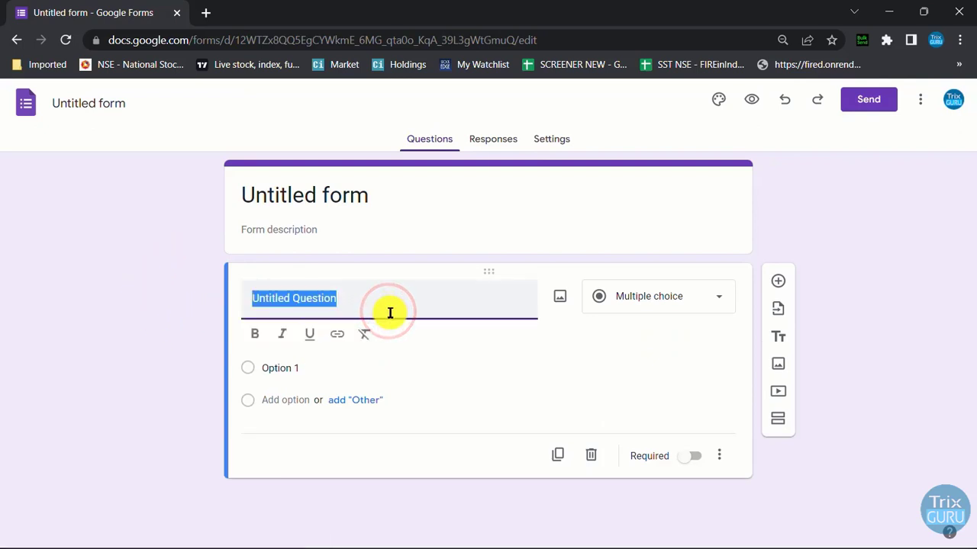
{"action": "left_click", "coordinate": [713, 302]}
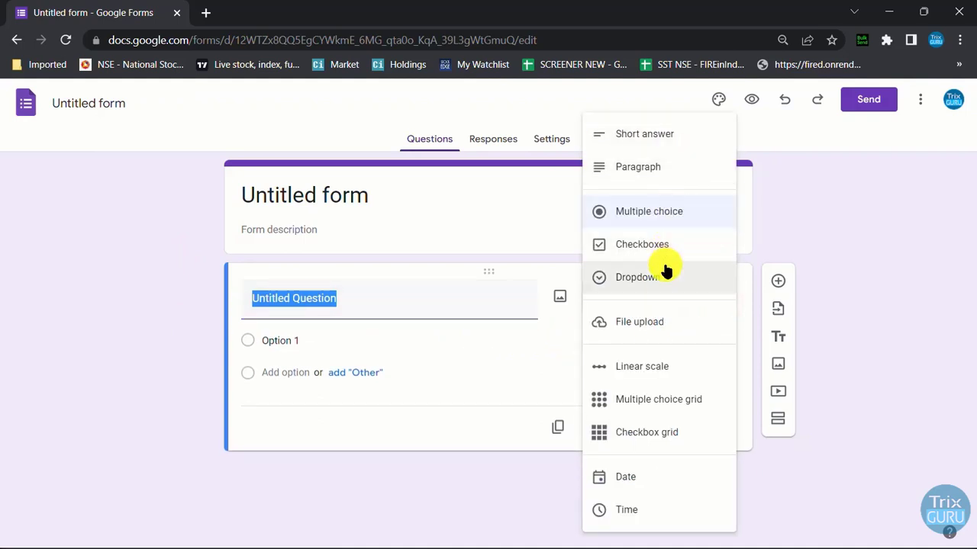
{"action": "left_click", "coordinate": [541, 353]}
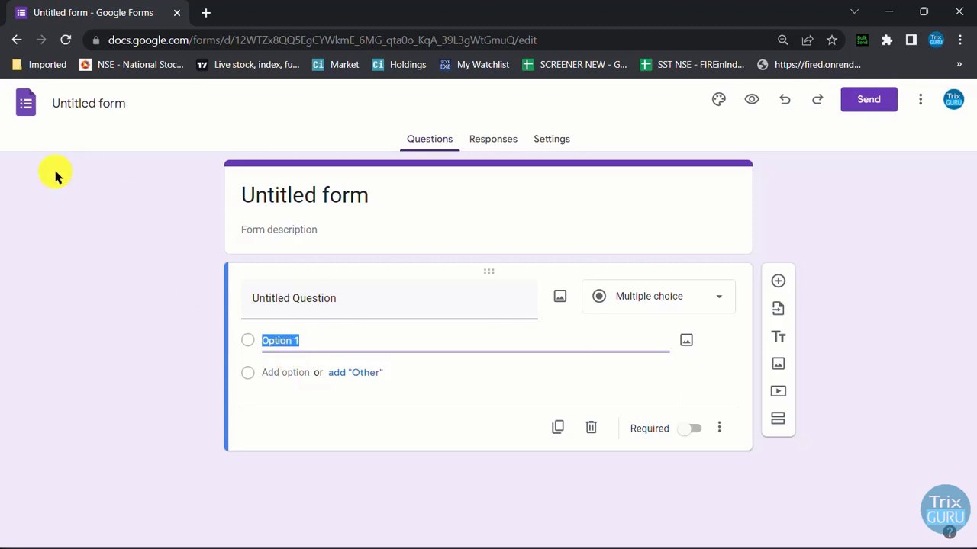
- Return to the forms list, open the EVS Exam form and look through its questions
{"action": "left_click", "coordinate": [26, 114]}
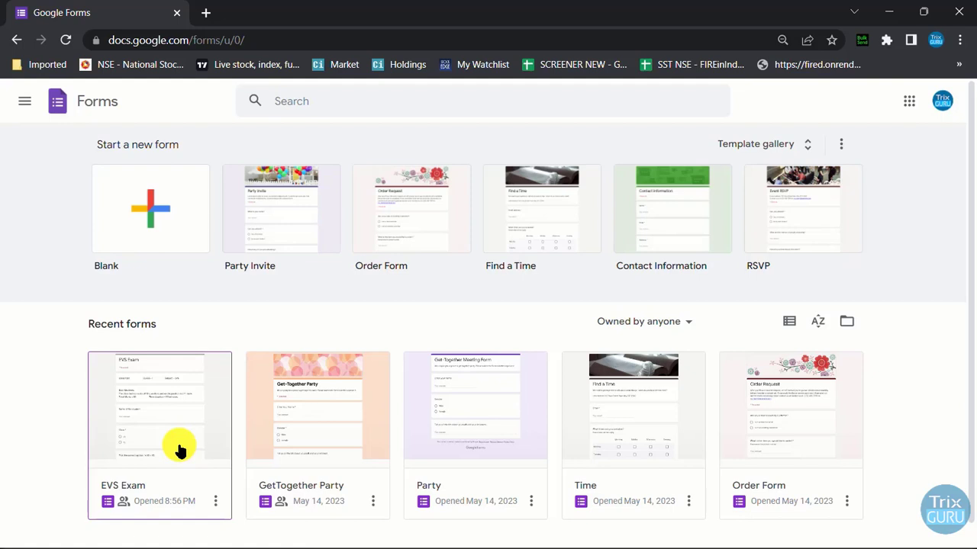
{"action": "left_click", "coordinate": [180, 450]}
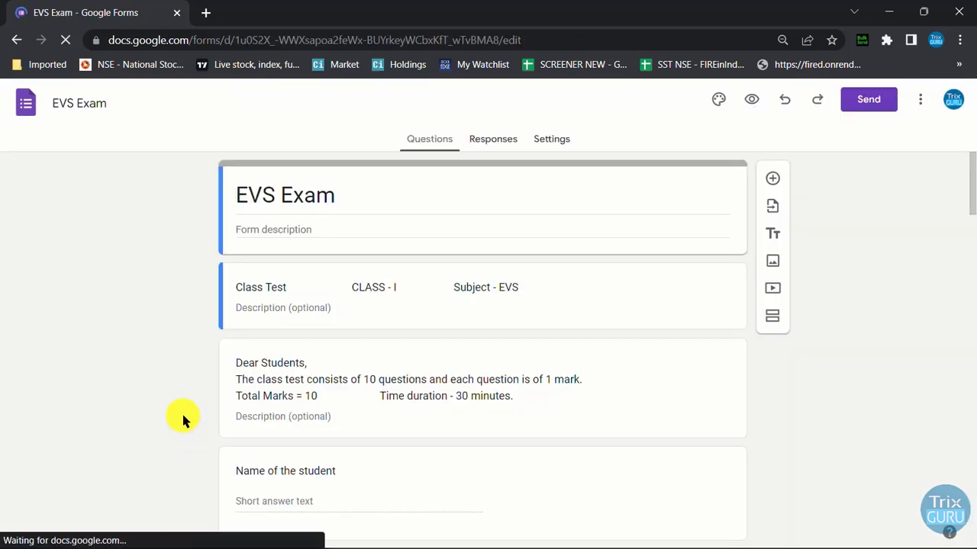
{"action": "scroll", "coordinate": [183, 420], "scroll_direction": "down", "scroll_amount": 1}
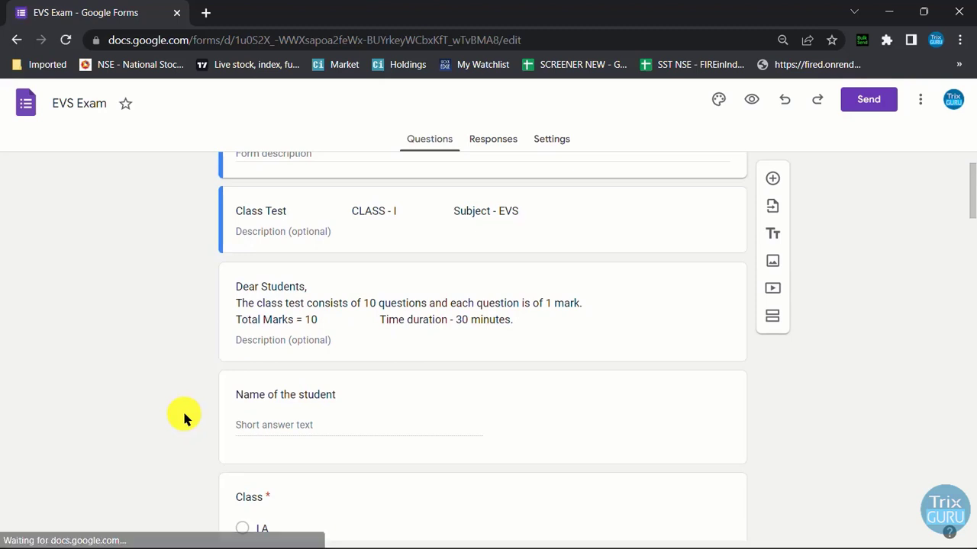
{"action": "scroll", "coordinate": [183, 418], "scroll_direction": "down", "scroll_amount": 8}
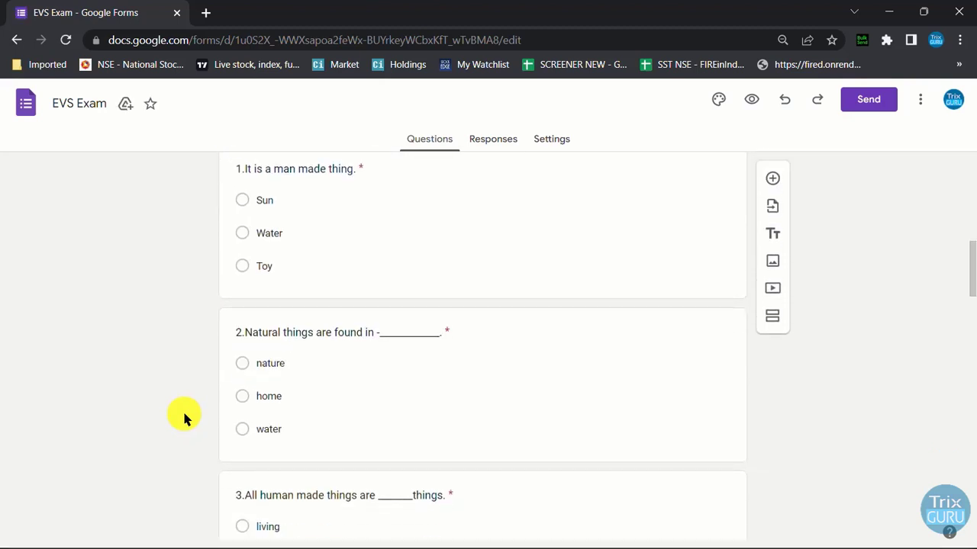
{"action": "scroll", "coordinate": [183, 418], "scroll_direction": "down", "scroll_amount": 8}
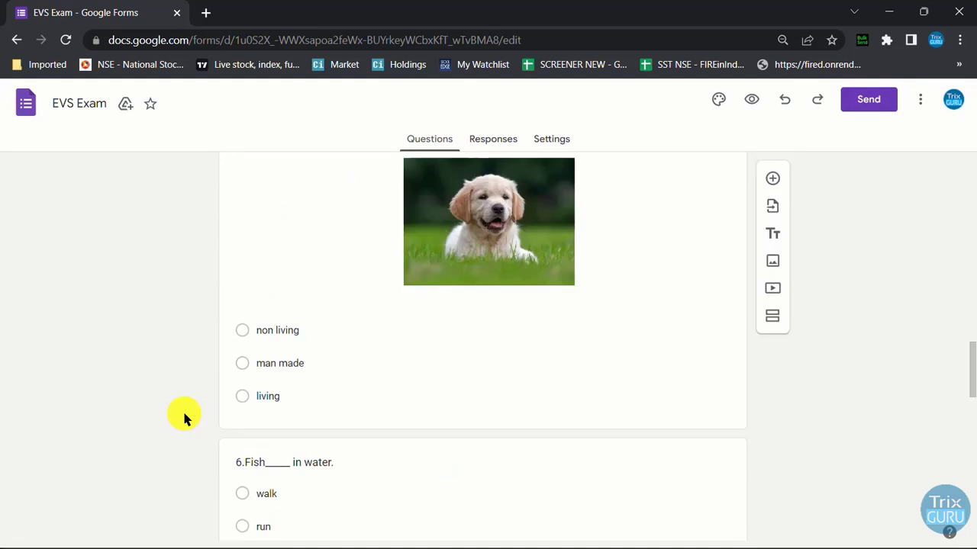
{"action": "scroll", "coordinate": [184, 413], "scroll_direction": "down", "scroll_amount": 5}
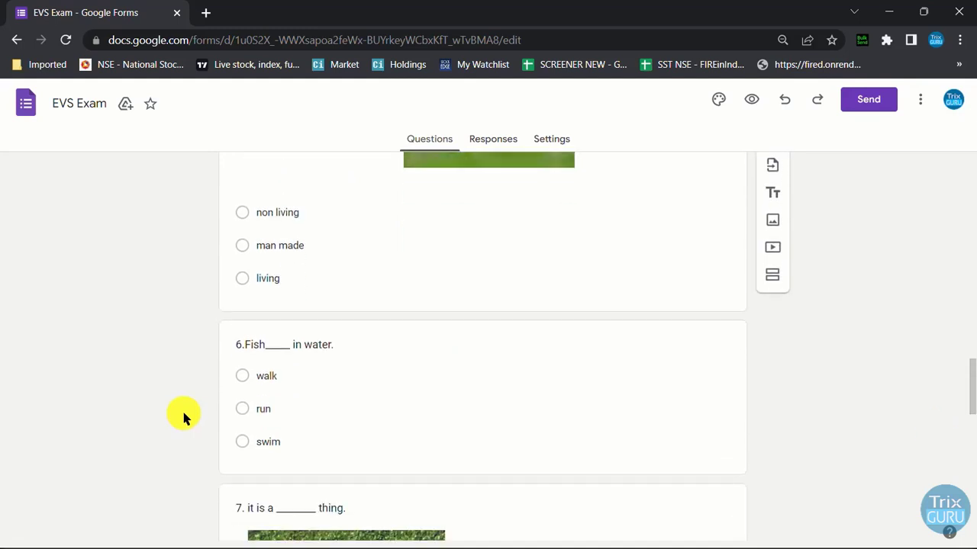
{"action": "scroll", "coordinate": [183, 418], "scroll_direction": "down", "scroll_amount": 1}
{"action": "scroll", "coordinate": [183, 418], "scroll_direction": "up", "scroll_amount": 4}
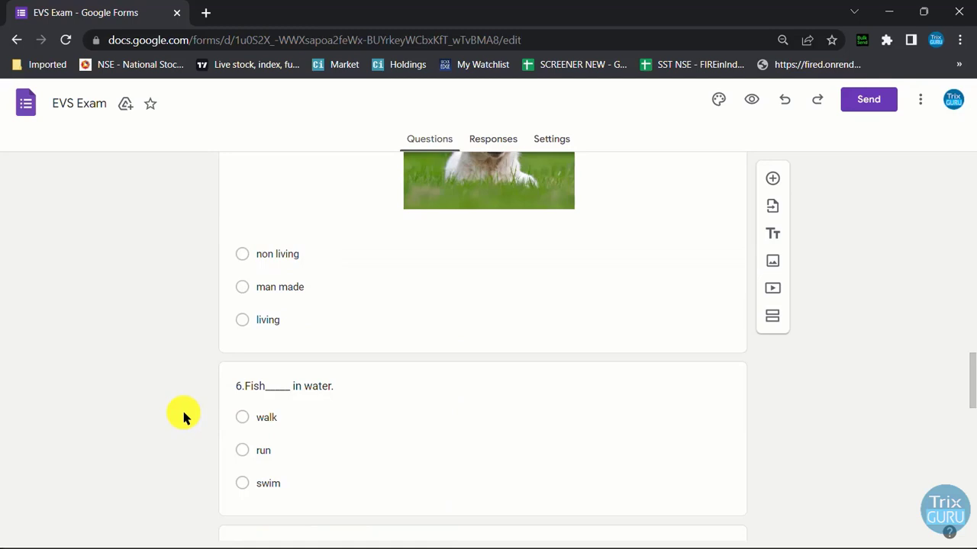
{"action": "scroll", "coordinate": [183, 416], "scroll_direction": "up", "scroll_amount": 4}
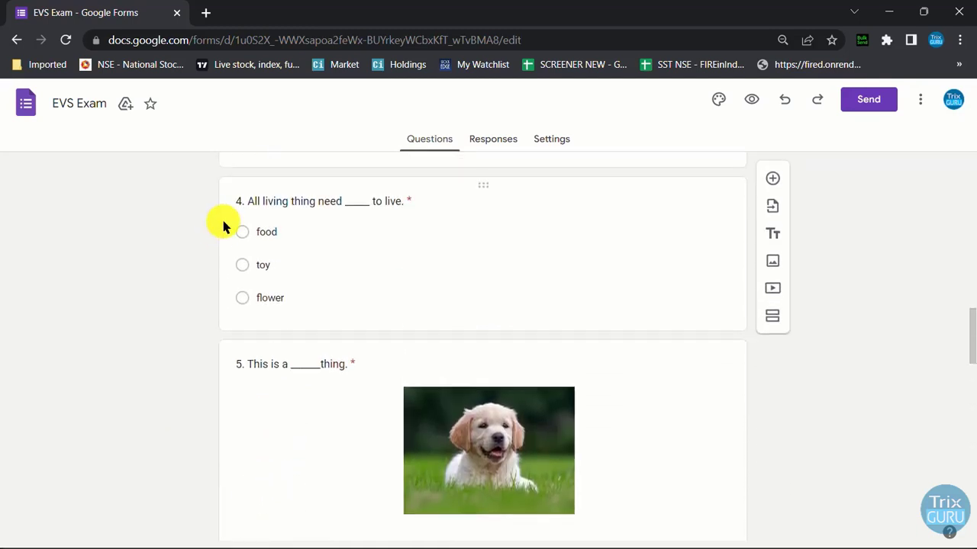
- Examine the settings of question 4 and review the other exam questions through question 10
{"action": "left_click", "coordinate": [253, 199]}
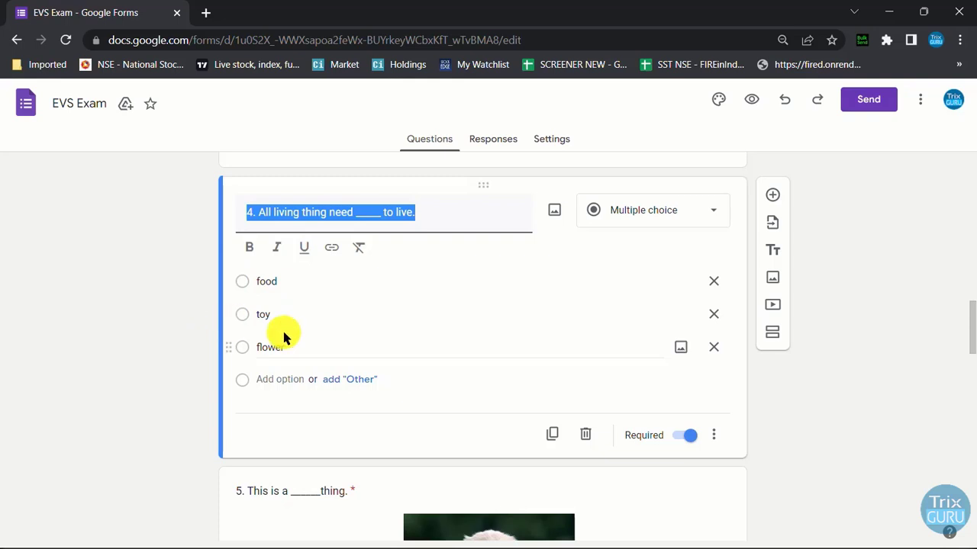
{"action": "scroll", "coordinate": [198, 336], "scroll_direction": "up", "scroll_amount": 3}
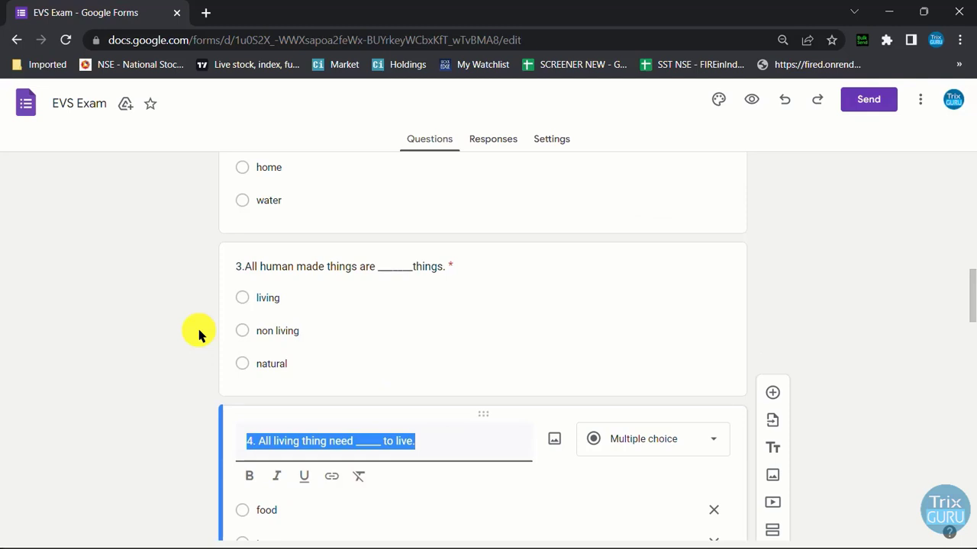
{"action": "scroll", "coordinate": [200, 334], "scroll_direction": "up", "scroll_amount": 3}
{"action": "scroll", "coordinate": [201, 331], "scroll_direction": "down", "scroll_amount": 2}
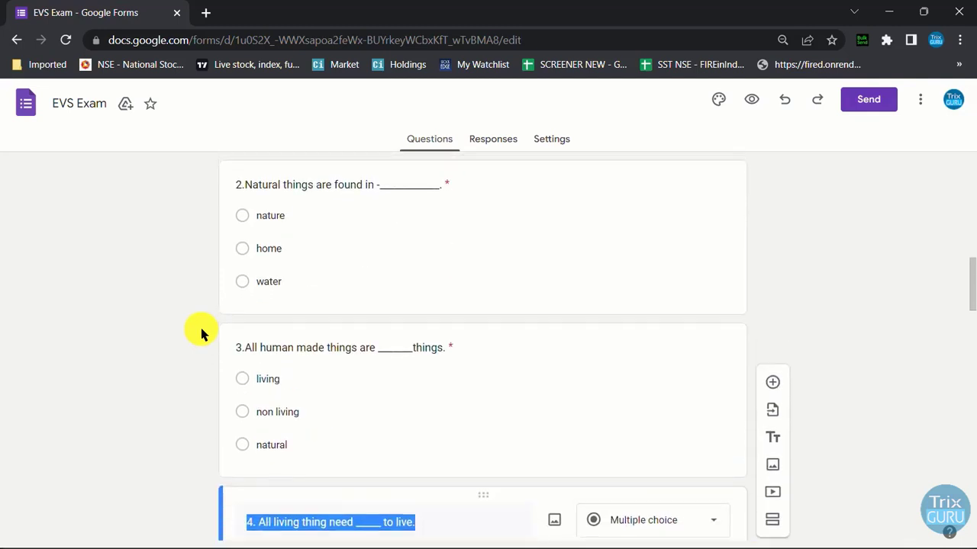
{"action": "scroll", "coordinate": [789, 477], "scroll_direction": "down", "scroll_amount": 3}
{"action": "left_click_drag", "start_coordinate": [969, 322], "coordinate": [964, 528]}
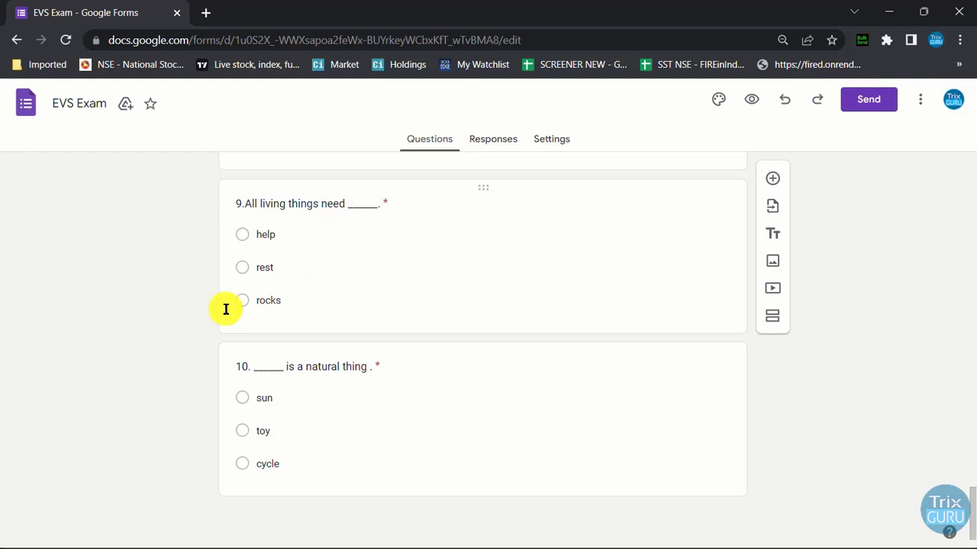
{"action": "scroll", "coordinate": [126, 338], "scroll_direction": "up", "scroll_amount": 3}
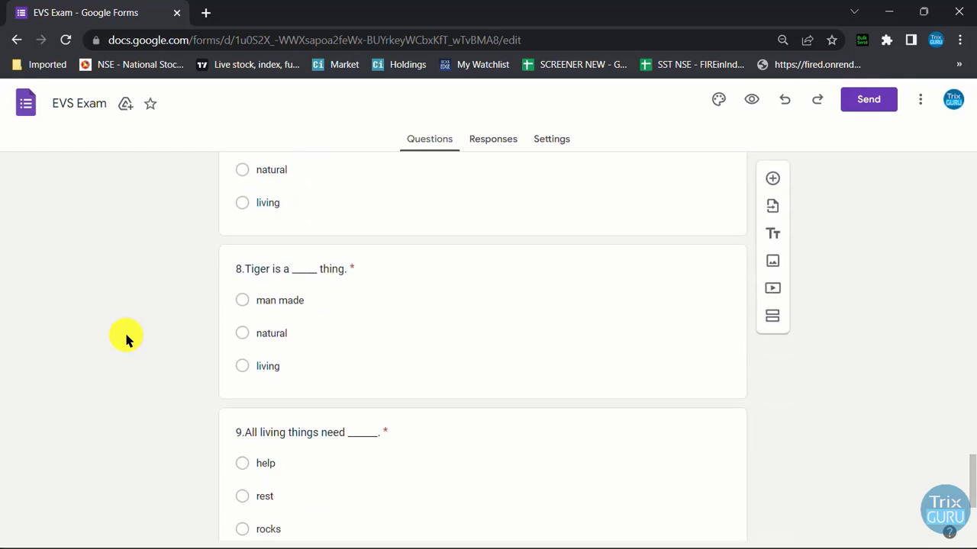
- Turn on "Make this a quiz" in the form's settings and return to its questions
{"action": "left_click", "coordinate": [566, 145]}
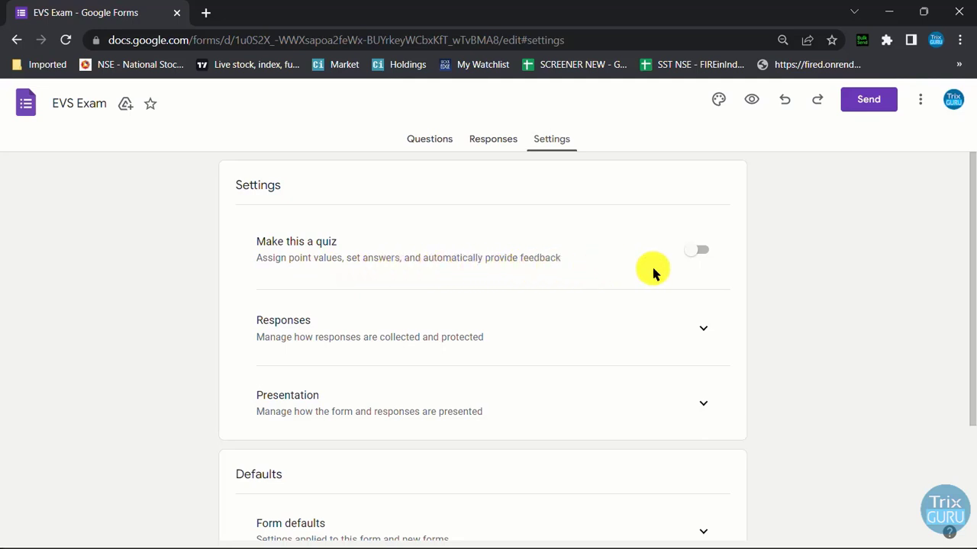
{"action": "left_click", "coordinate": [702, 252]}
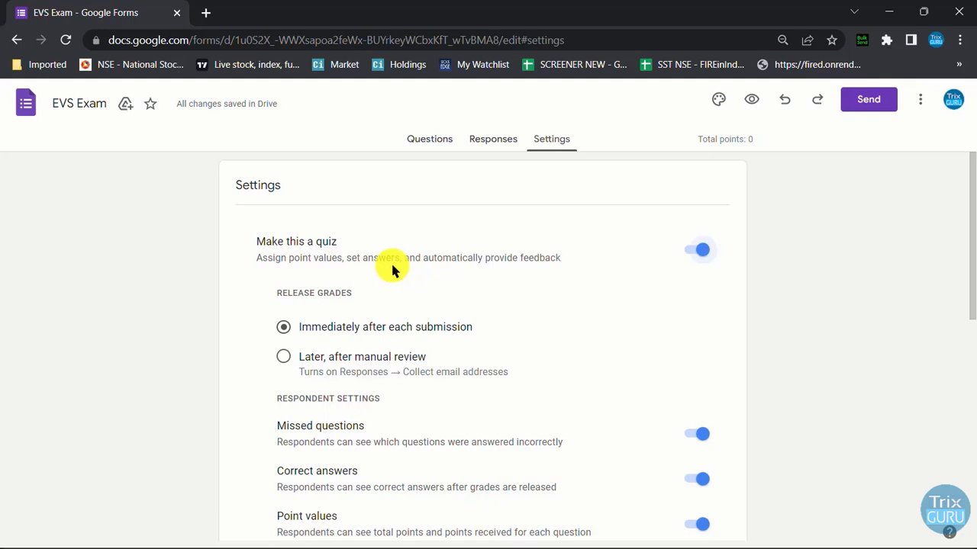
{"action": "left_click", "coordinate": [432, 147]}
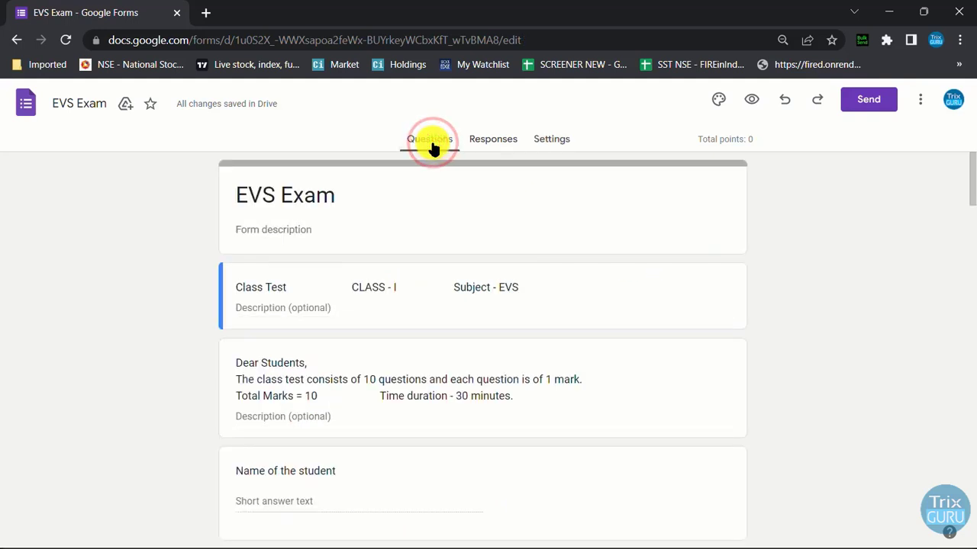
- Examine the "Name of the student" question with its answer key and the items before question 1
{"action": "scroll", "coordinate": [108, 202], "scroll_direction": "down", "scroll_amount": 3}
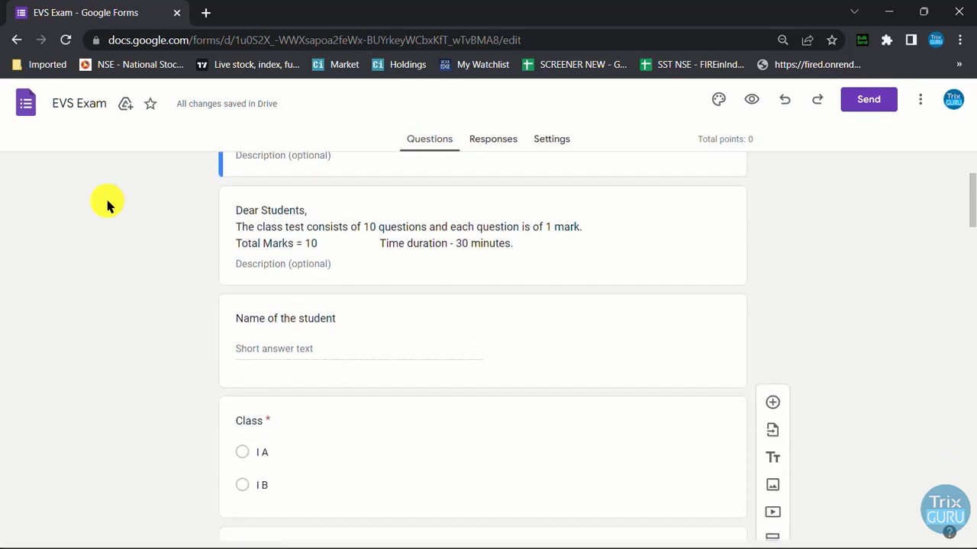
{"action": "scroll", "coordinate": [108, 201], "scroll_direction": "down", "scroll_amount": 2}
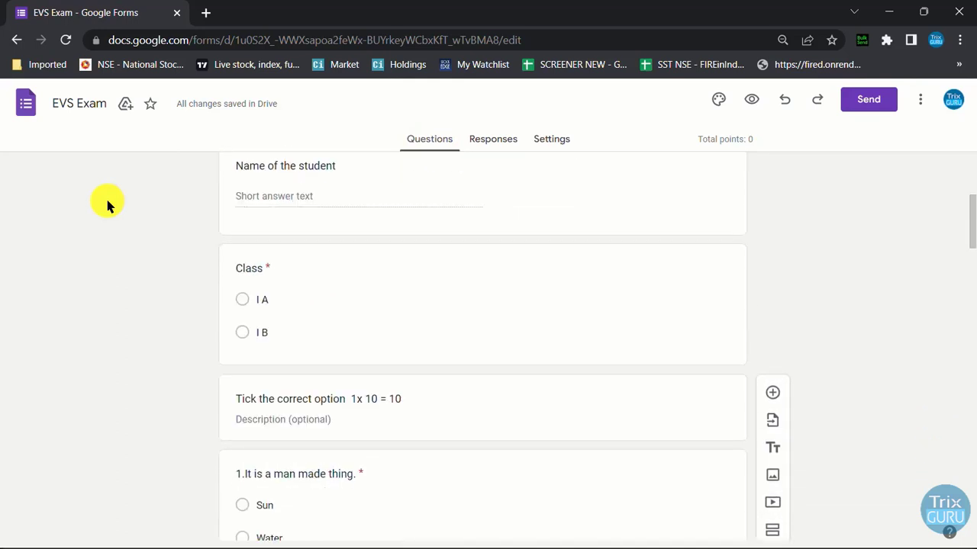
{"action": "scroll", "coordinate": [106, 203], "scroll_direction": "down", "scroll_amount": 1}
{"action": "scroll", "coordinate": [104, 213], "scroll_direction": "up", "scroll_amount": 2}
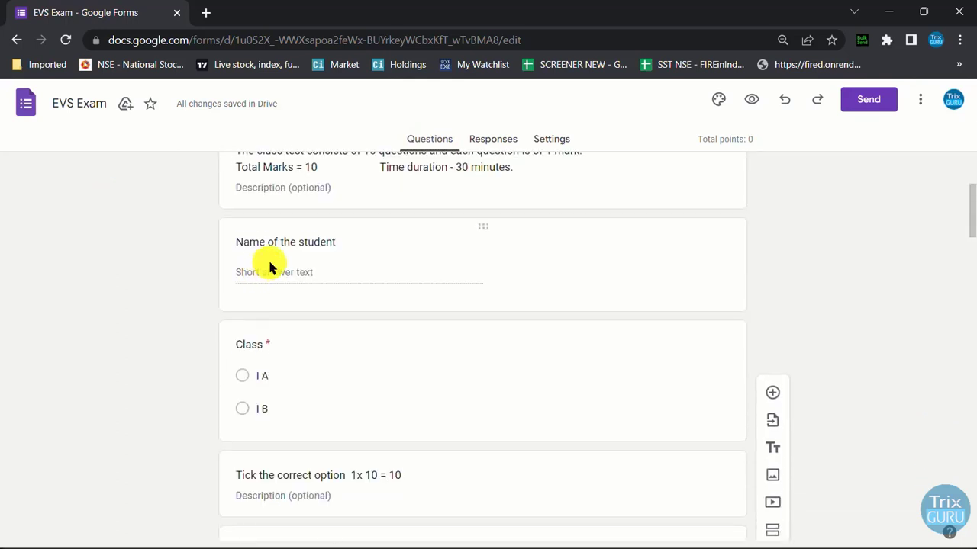
{"action": "left_click", "coordinate": [281, 281]}
{"action": "left_click", "coordinate": [142, 305]}
{"action": "scroll", "coordinate": [142, 305], "scroll_direction": "down", "scroll_amount": 1}
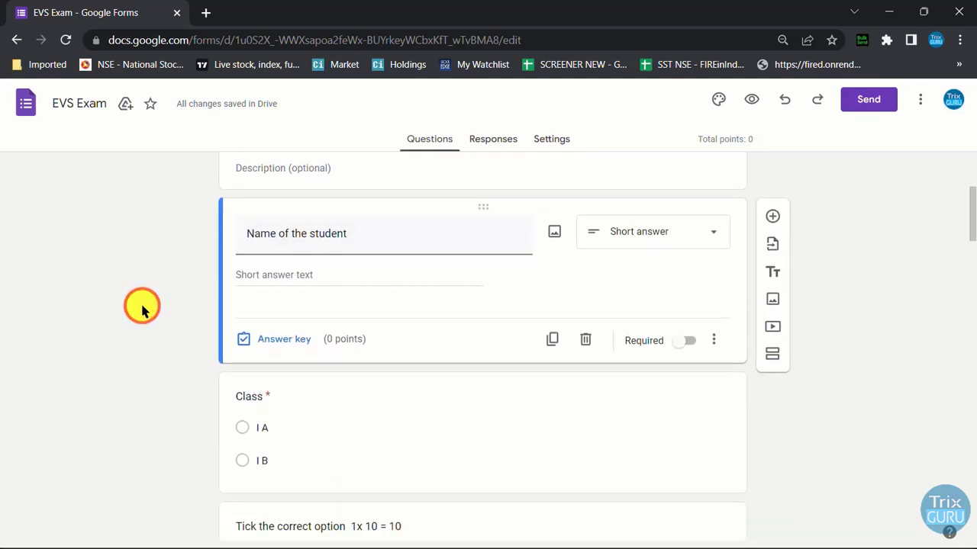
{"action": "left_click", "coordinate": [294, 338]}
{"action": "scroll", "coordinate": [103, 325], "scroll_direction": "down", "scroll_amount": 4}
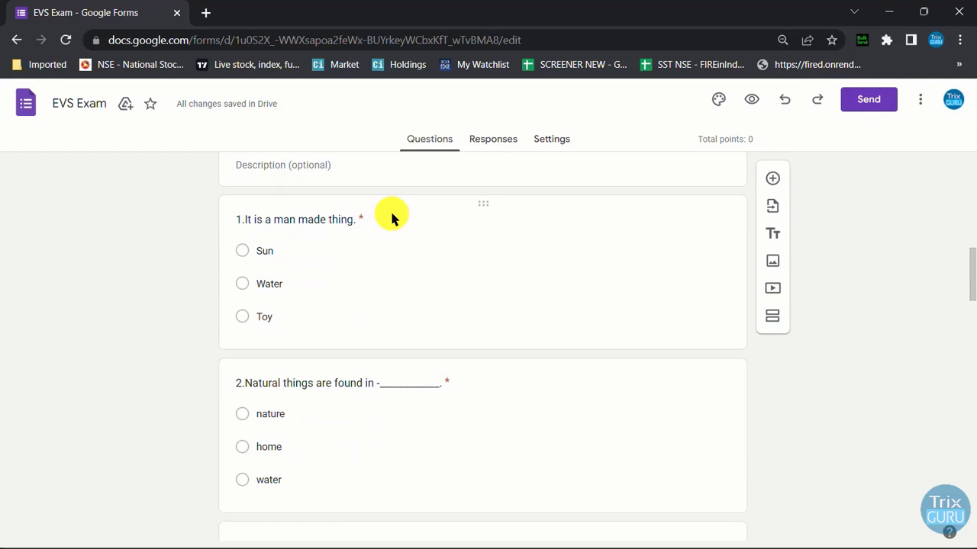
- Set the answer key of question 1, "It is a man made thing", to Toy with 1 point
{"action": "left_click", "coordinate": [393, 215]}
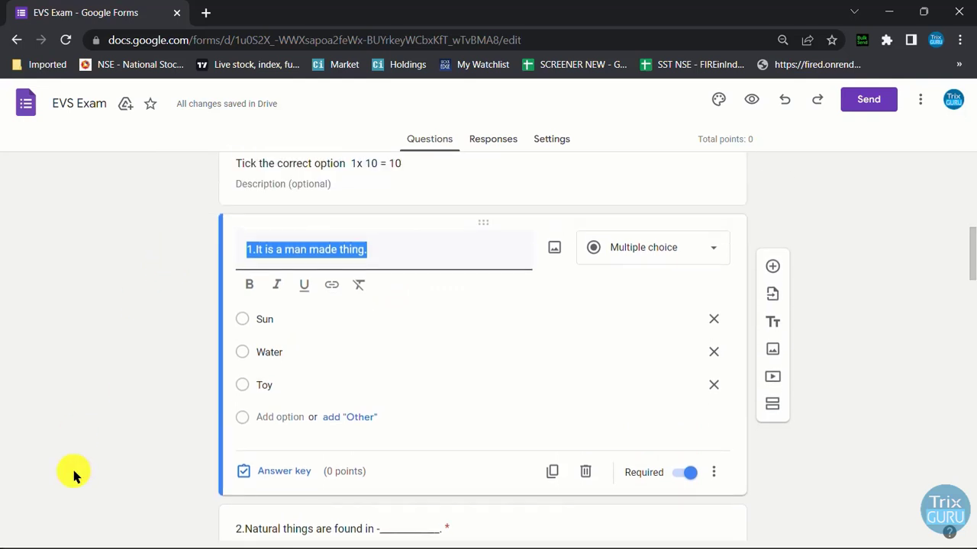
{"action": "left_click", "coordinate": [296, 484]}
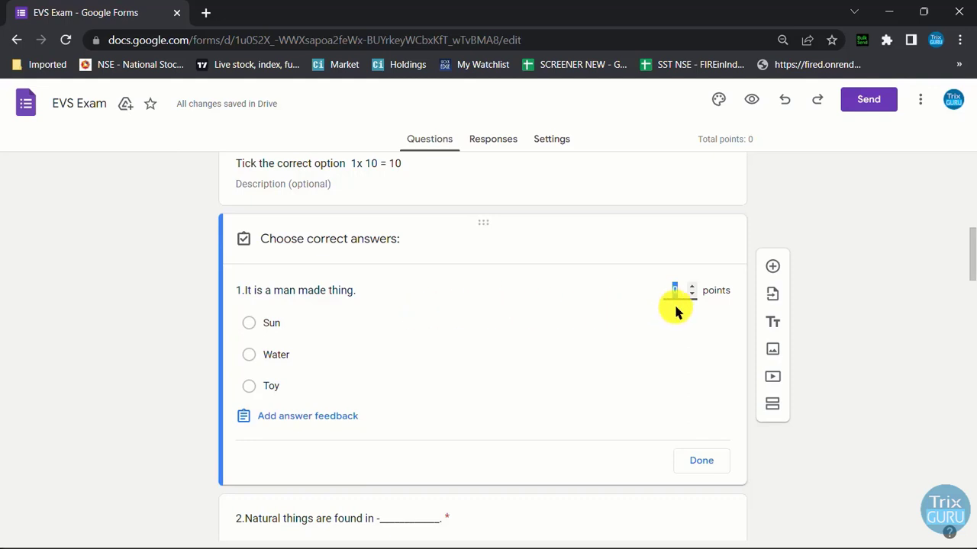
{"action": "type", "text": "1"}
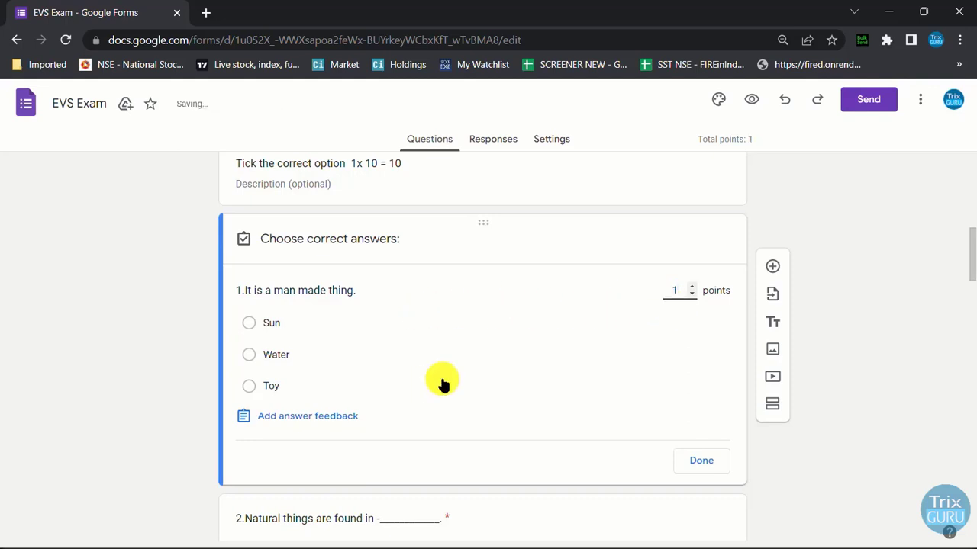
{"action": "left_click", "coordinate": [276, 384]}
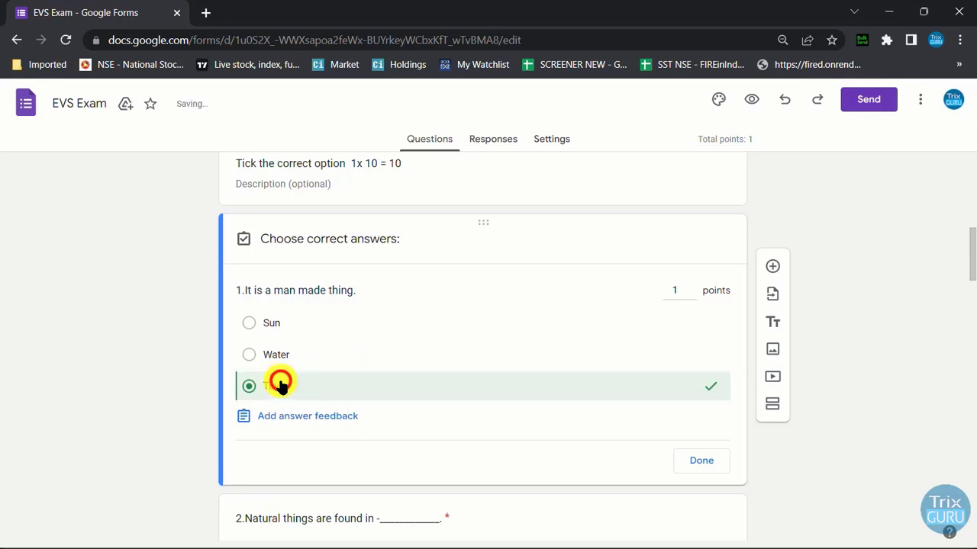
{"action": "left_click", "coordinate": [697, 469]}
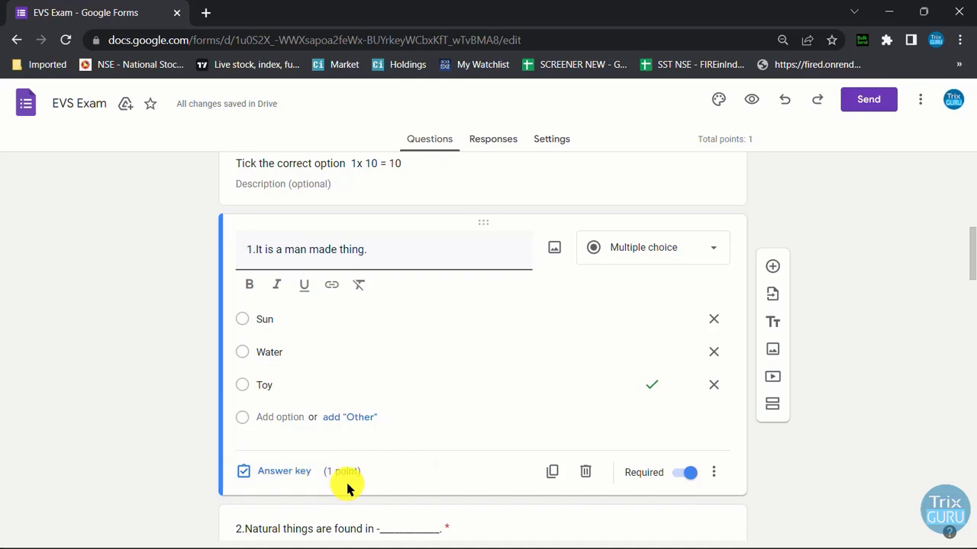
- Set the answer key of question 2, "Natural things are found in", to nature with 1 point
{"action": "scroll", "coordinate": [456, 288], "scroll_direction": "down", "scroll_amount": 3}
{"action": "left_click", "coordinate": [456, 288]}
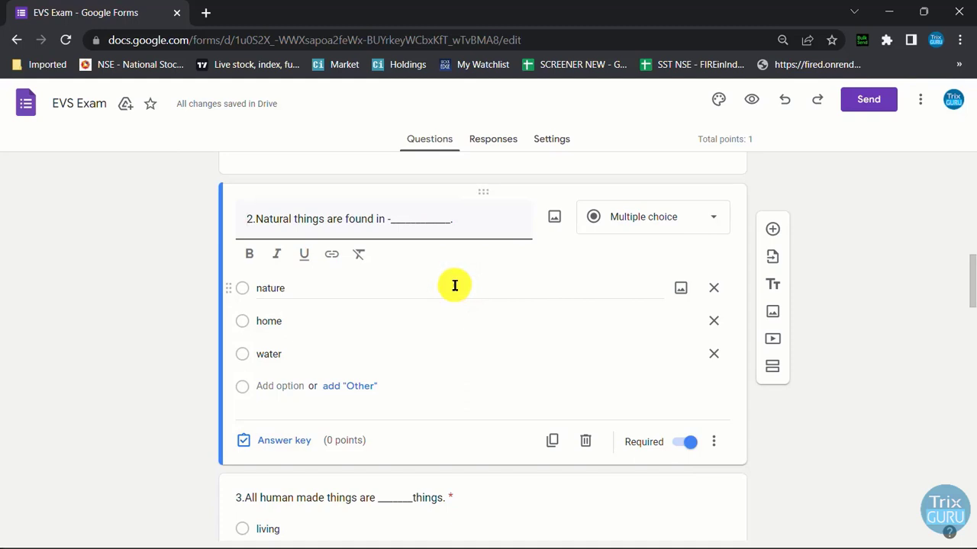
{"action": "left_click", "coordinate": [298, 449]}
{"action": "left_click", "coordinate": [692, 256]}
{"action": "left_click", "coordinate": [296, 286]}
{"action": "left_click", "coordinate": [708, 429]}
- Set the answer key of question 3, "All human made things are ___ things", to non living with 1 point
{"action": "scroll", "coordinate": [547, 412], "scroll_direction": "down", "scroll_amount": 3}
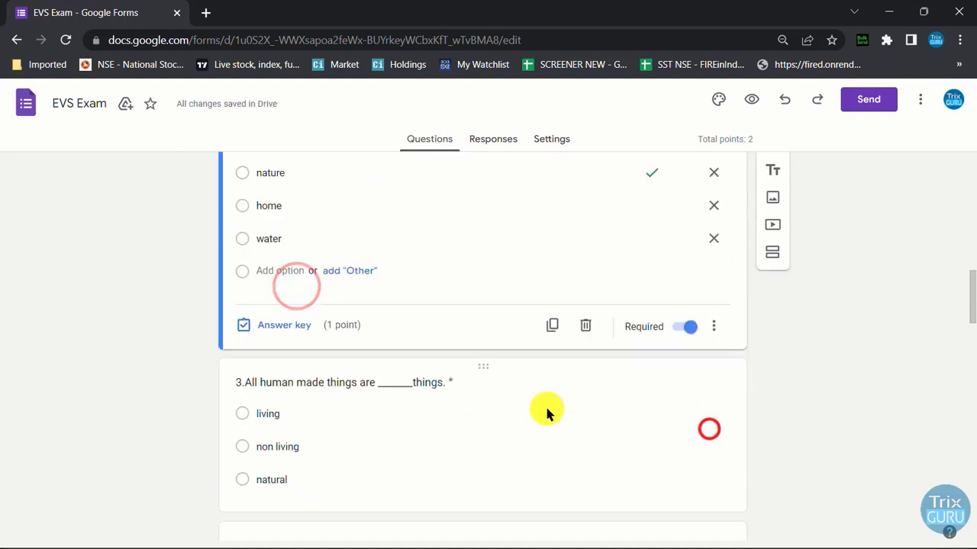
{"action": "left_click", "coordinate": [241, 334]}
{"action": "left_click", "coordinate": [270, 453]}
{"action": "left_click", "coordinate": [249, 363]}
{"action": "left_click", "coordinate": [691, 293]}
{"action": "left_click", "coordinate": [702, 466]}
- Set the answer key of question 4, "All living thing need ___ to live", to food with 1 point
{"action": "scroll", "coordinate": [419, 426], "scroll_direction": "down", "scroll_amount": 4}
{"action": "left_click", "coordinate": [248, 257]}
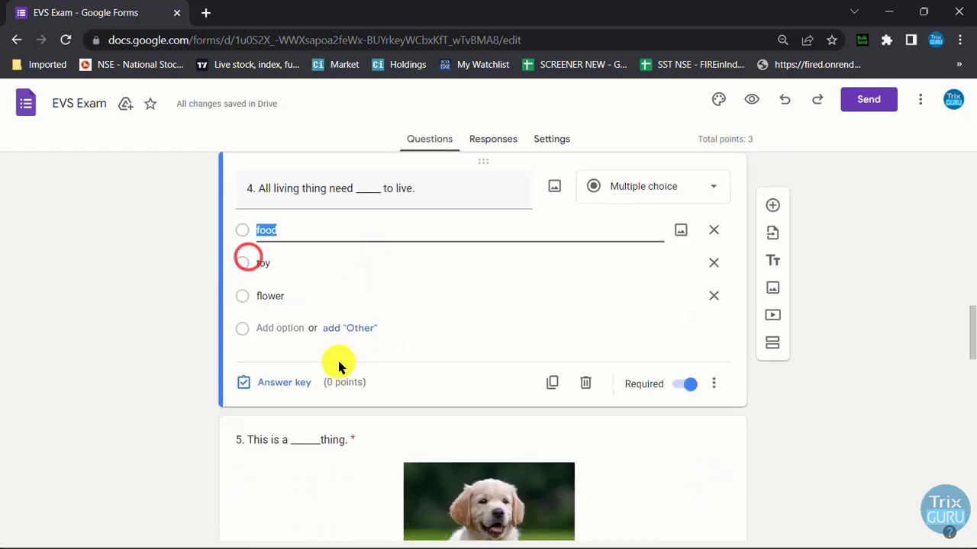
{"action": "left_click", "coordinate": [290, 373]}
{"action": "left_click", "coordinate": [252, 259]}
{"action": "left_click", "coordinate": [692, 225]}
{"action": "left_click", "coordinate": [689, 401]}
- Set the answer key of question 5, "This is a ___ thing" with the puppy picture, to living with 1 point
{"action": "scroll", "coordinate": [287, 402], "scroll_direction": "down", "scroll_amount": 2}
{"action": "left_click", "coordinate": [255, 450]}
{"action": "left_click", "coordinate": [695, 190]}
{"action": "left_click", "coordinate": [700, 525]}
- Set the answer key of question 6, "Fish ___ in water", to swim with 1 point
{"action": "scroll", "coordinate": [392, 224], "scroll_direction": "down", "scroll_amount": 5}
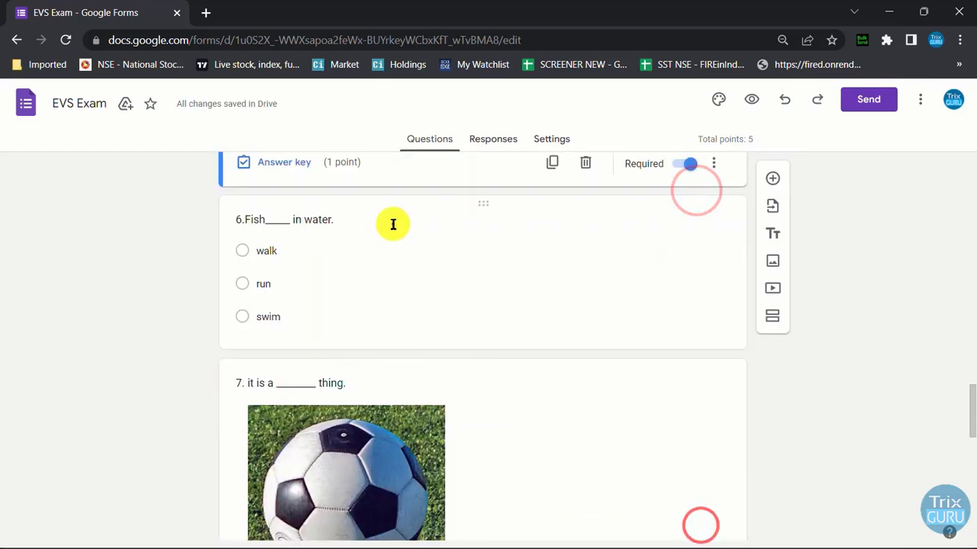
{"action": "left_click", "coordinate": [392, 224]}
{"action": "left_click", "coordinate": [270, 320]}
{"action": "left_click", "coordinate": [252, 438]}
- Set the answer key of question 7, about the football picture, to man made with 1 point
{"action": "left_click", "coordinate": [493, 295]}
{"action": "left_click", "coordinate": [281, 499]}
{"action": "left_click", "coordinate": [694, 191]}
{"action": "left_click", "coordinate": [251, 447]}
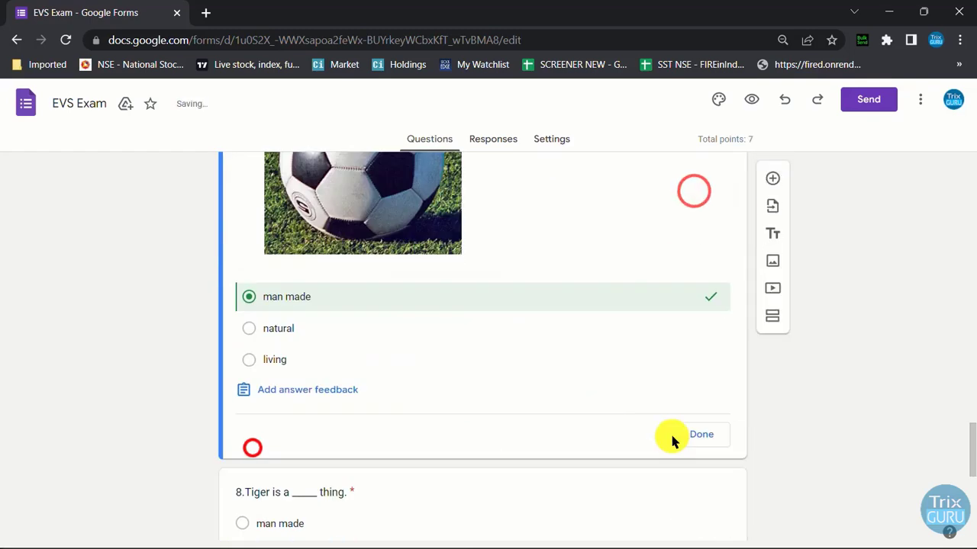
{"action": "left_click", "coordinate": [691, 434]}
- Set the answer key of question 8, "Tiger is a ___ thing", to living with 1 point
{"action": "left_click", "coordinate": [437, 242]}
{"action": "left_click", "coordinate": [305, 386]}
{"action": "left_click", "coordinate": [689, 197]}
{"action": "left_click", "coordinate": [275, 294]}
{"action": "left_click", "coordinate": [702, 369]}
- Set the answer key of question 9, "All living things need", to rest with 1 point
{"action": "left_click", "coordinate": [447, 359]}
{"action": "left_click", "coordinate": [286, 493]}
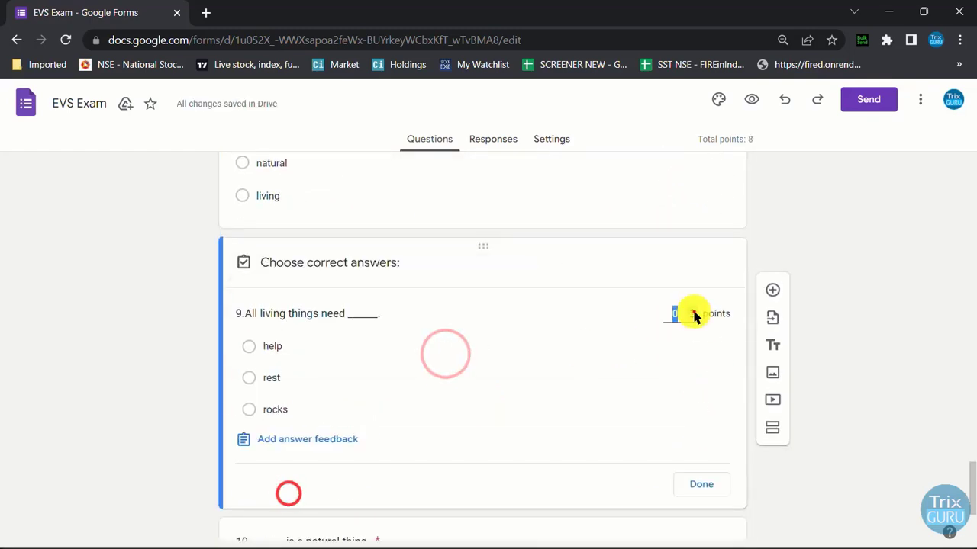
{"action": "left_click", "coordinate": [691, 313]}
{"action": "left_click", "coordinate": [250, 376]}
{"action": "left_click", "coordinate": [697, 485]}
- Set the answer key of question 10, "___ is a natural thing", to sun with 1 point
{"action": "scroll", "coordinate": [405, 382], "scroll_direction": "down", "scroll_amount": 3}
{"action": "left_click", "coordinate": [404, 378]}
{"action": "left_click", "coordinate": [298, 501]}
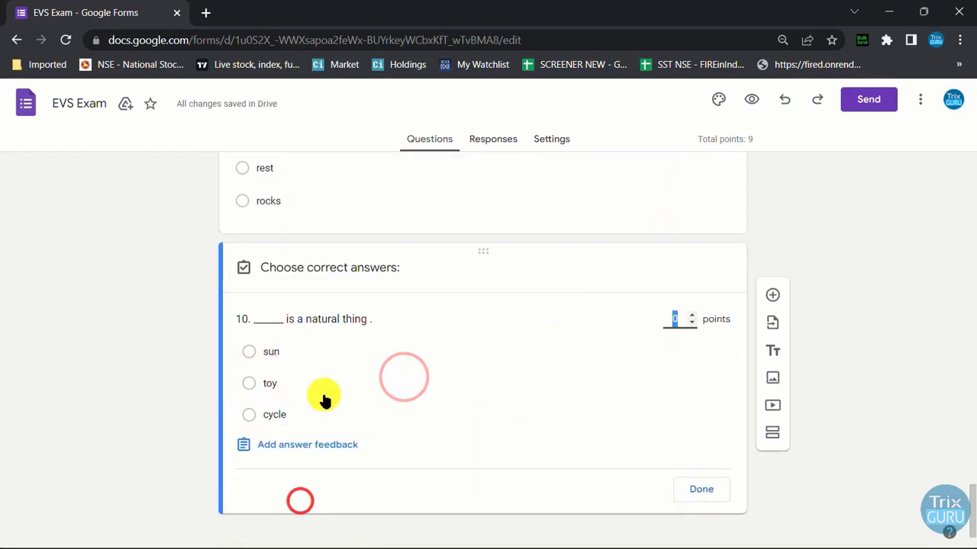
{"action": "left_click", "coordinate": [690, 312]}
{"action": "left_click", "coordinate": [247, 351]}
{"action": "left_click", "coordinate": [690, 490]}
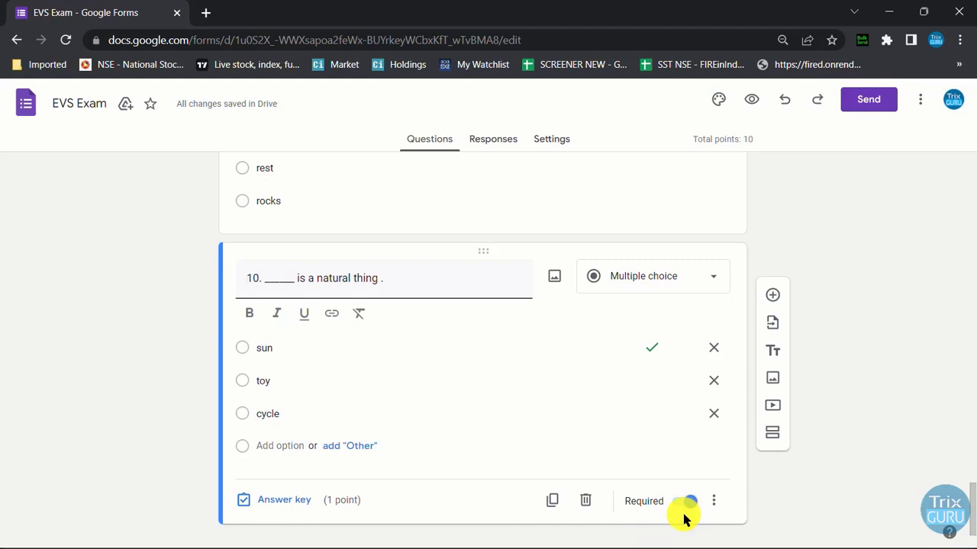
- Examine the points assigned to the "Name of the student" and "Class" questions near the start of the form
{"action": "scroll", "coordinate": [685, 519], "scroll_direction": "up", "scroll_amount": 20}
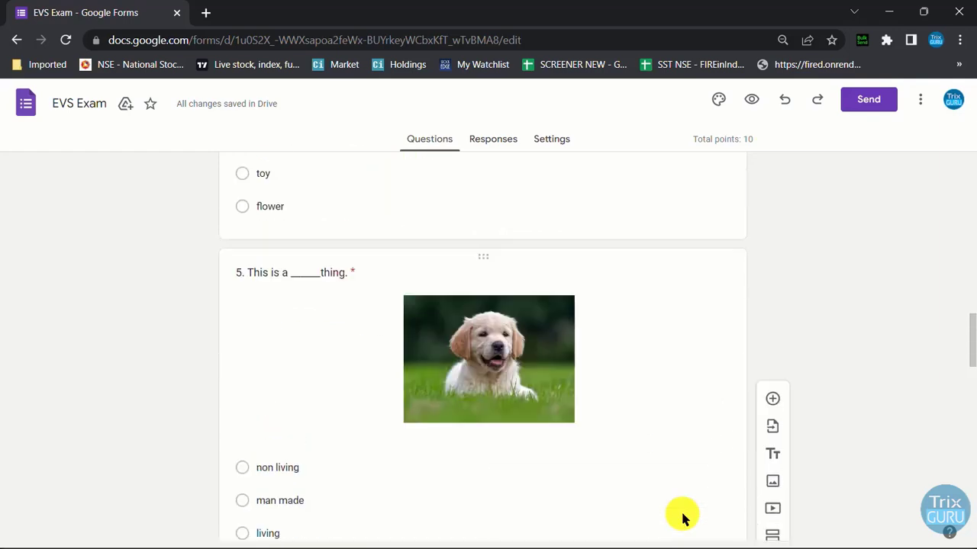
{"action": "scroll", "coordinate": [682, 515], "scroll_direction": "up", "scroll_amount": 3}
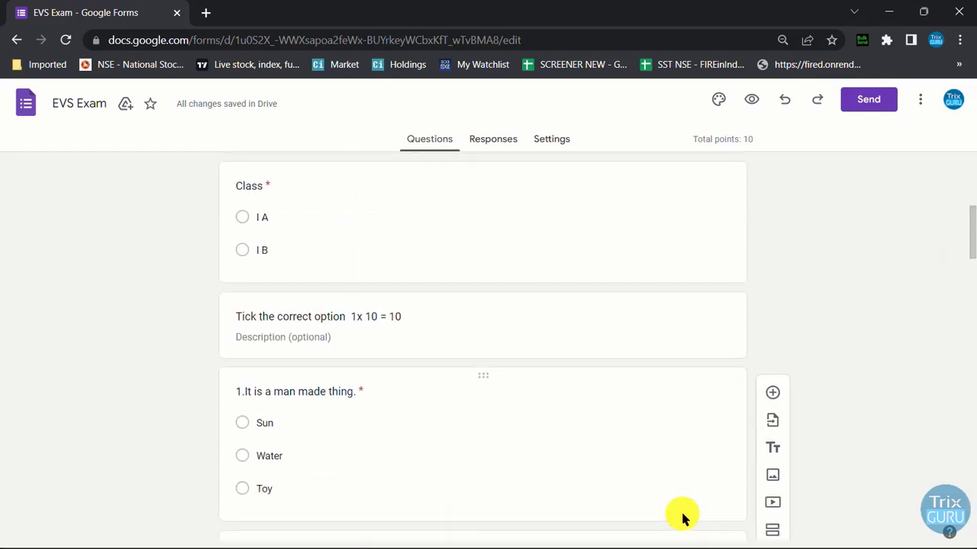
{"action": "scroll", "coordinate": [565, 445], "scroll_direction": "up", "scroll_amount": 1}
{"action": "scroll", "coordinate": [359, 234], "scroll_direction": "up", "scroll_amount": 1}
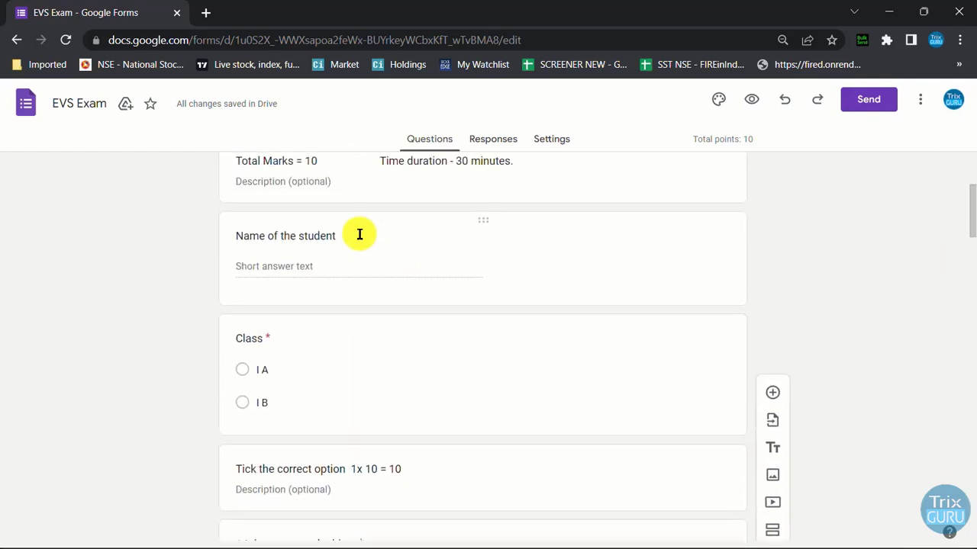
{"action": "left_click", "coordinate": [357, 233]}
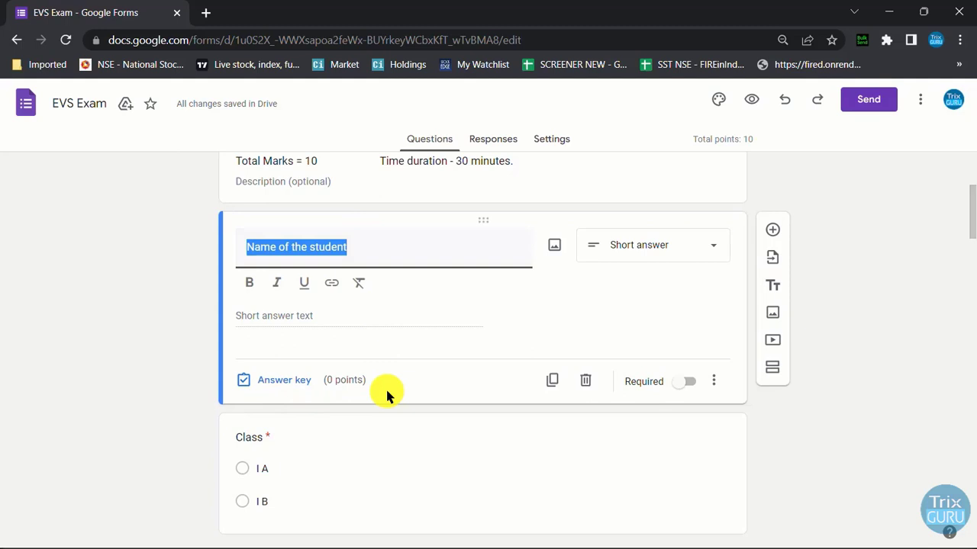
{"action": "scroll", "coordinate": [385, 395], "scroll_direction": "down", "scroll_amount": 2}
{"action": "left_click", "coordinate": [338, 276]}
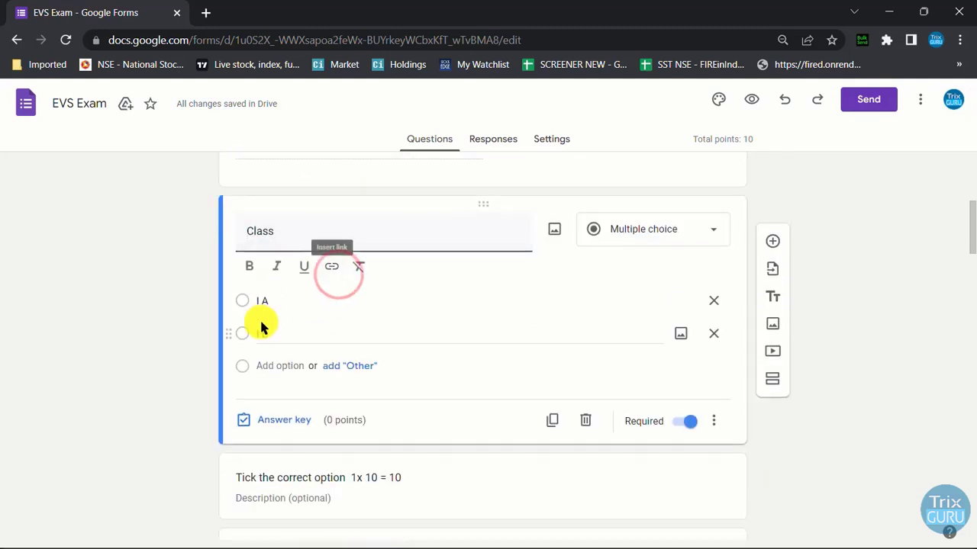
{"action": "type", "text": "I B"}
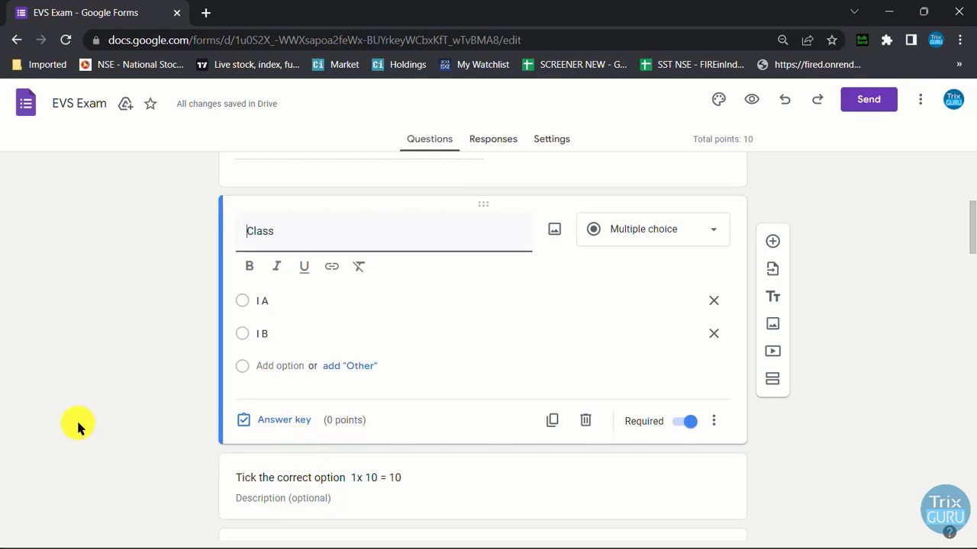
- Set the theme's question text style to Comic Sans MS at size 16
{"action": "left_click", "coordinate": [718, 102]}
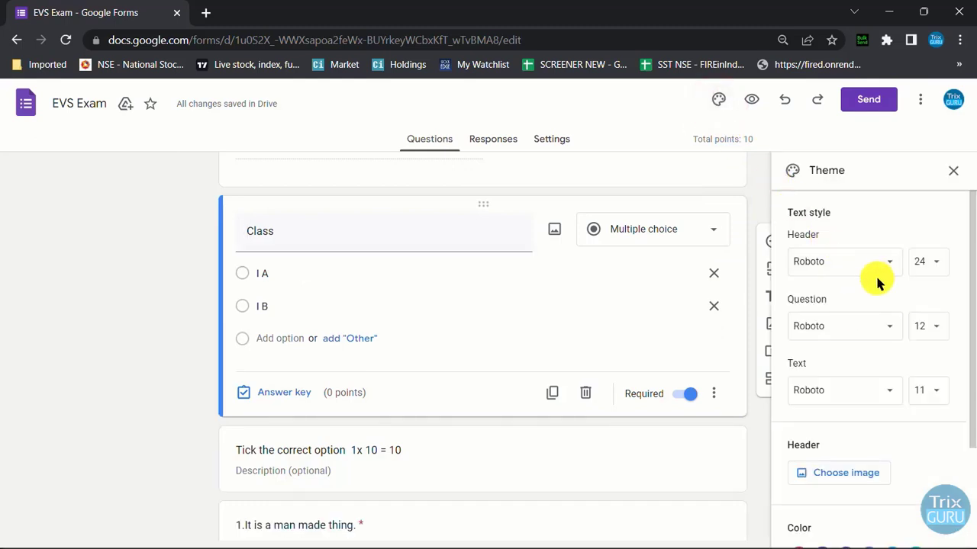
{"action": "left_click", "coordinate": [886, 328]}
{"action": "left_click", "coordinate": [869, 434]}
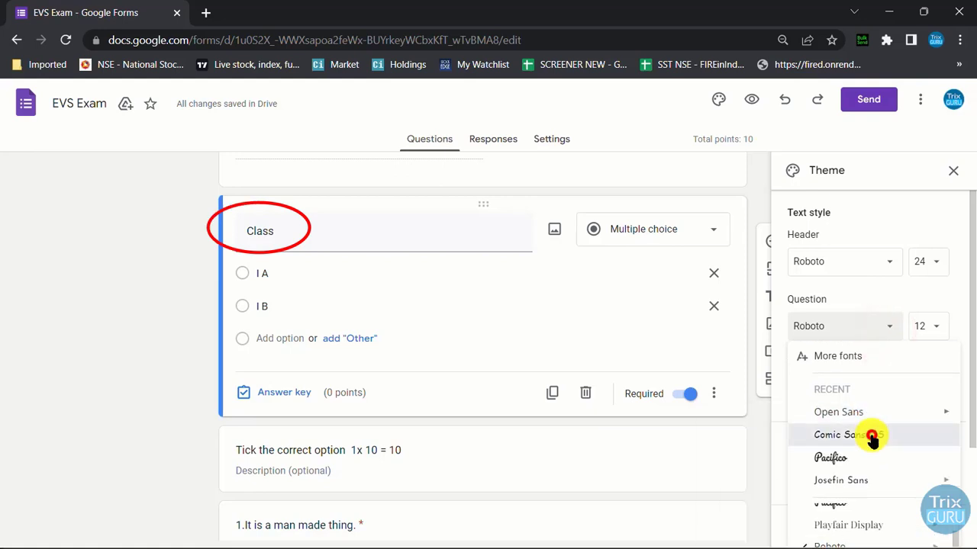
{"action": "left_click", "coordinate": [932, 328]}
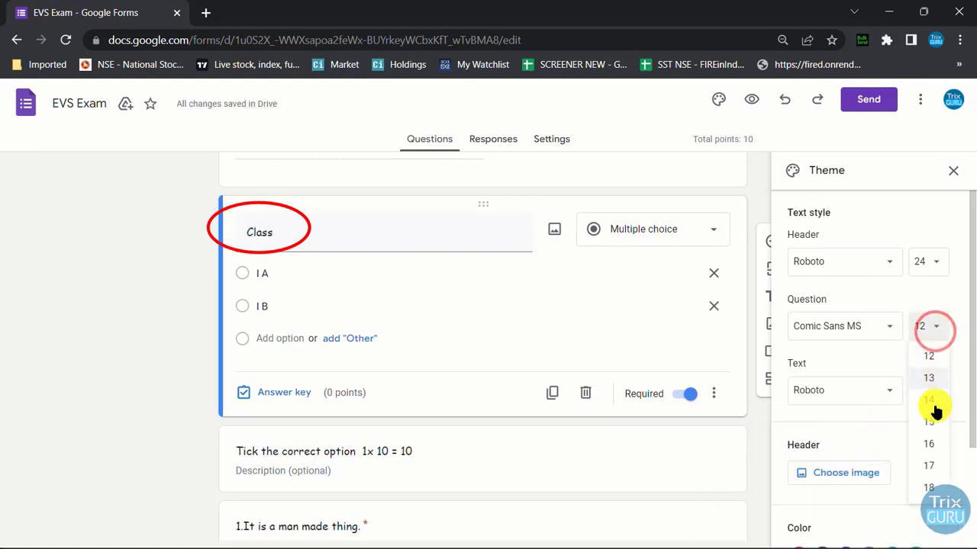
{"action": "left_click", "coordinate": [934, 444]}
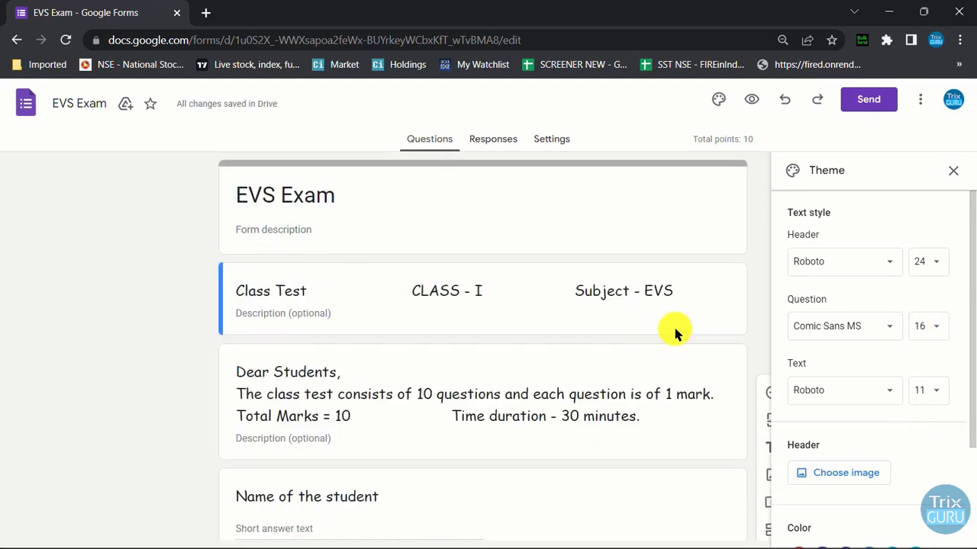
- Set the theme's header text style to Josefin Sans at size 22
{"action": "left_click", "coordinate": [869, 264]}
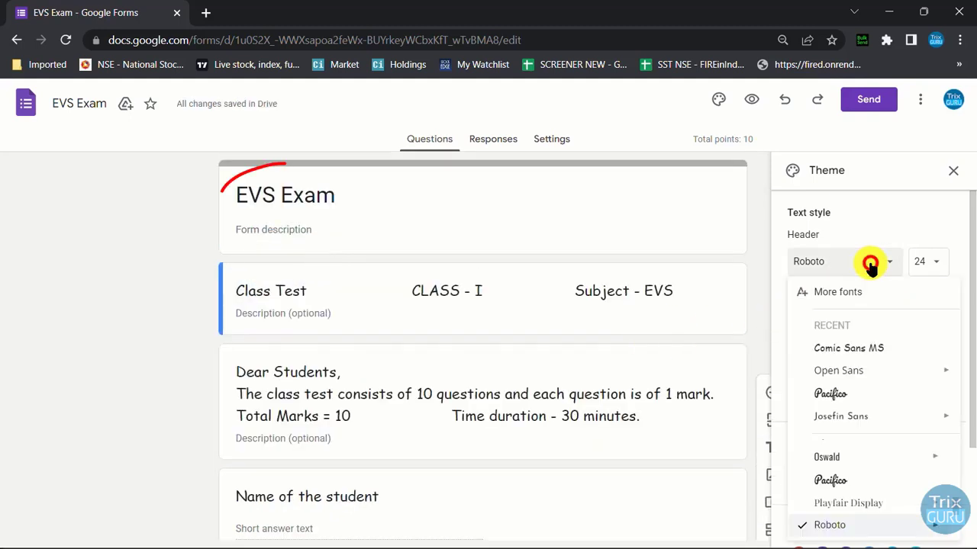
{"action": "left_click", "coordinate": [851, 415]}
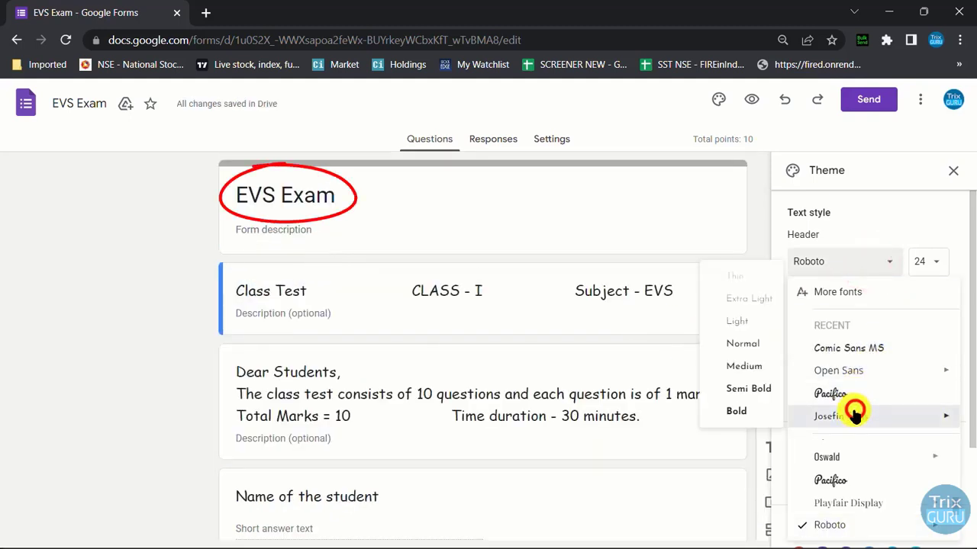
{"action": "left_click", "coordinate": [936, 267]}
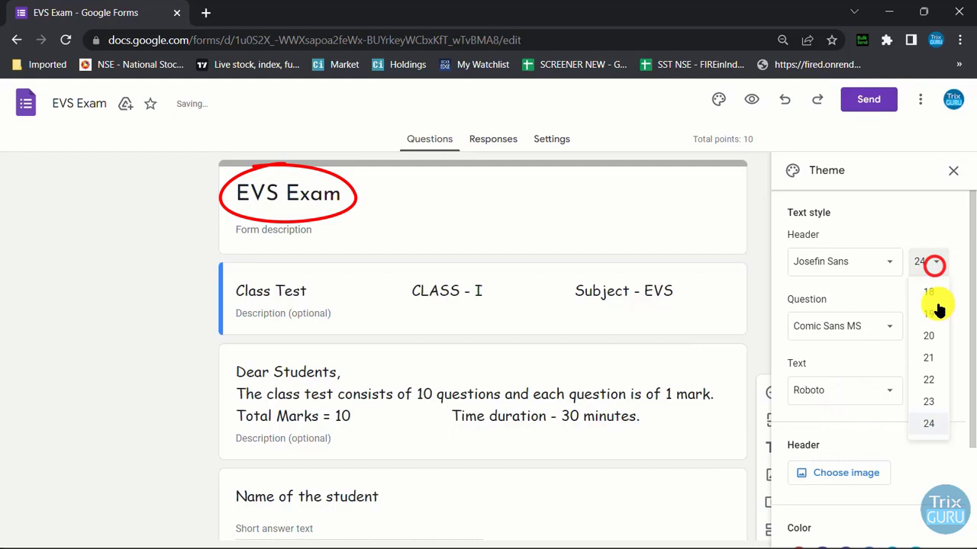
{"action": "left_click", "coordinate": [933, 386]}
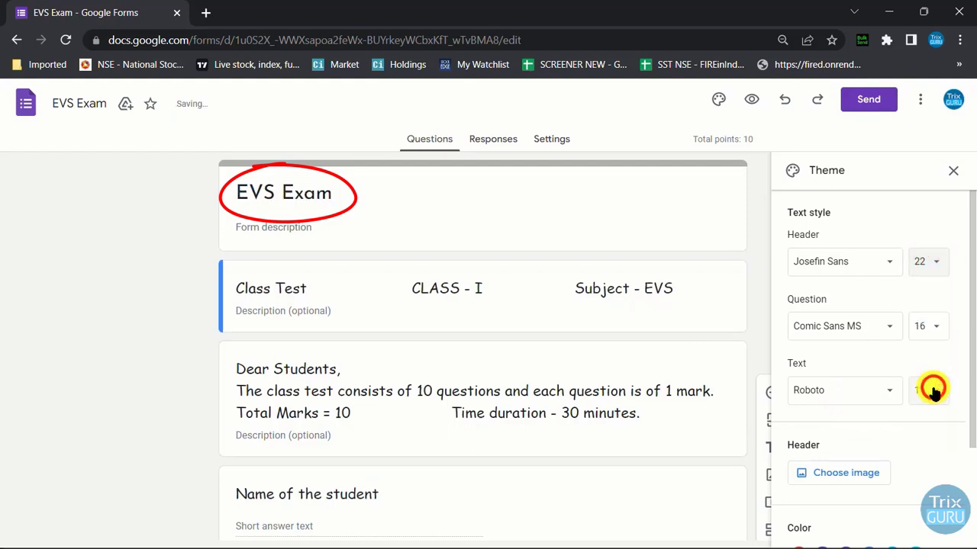
- Set the theme's body text style to Open Sans at size 12
{"action": "scroll", "coordinate": [925, 366], "scroll_direction": "down", "scroll_amount": 1}
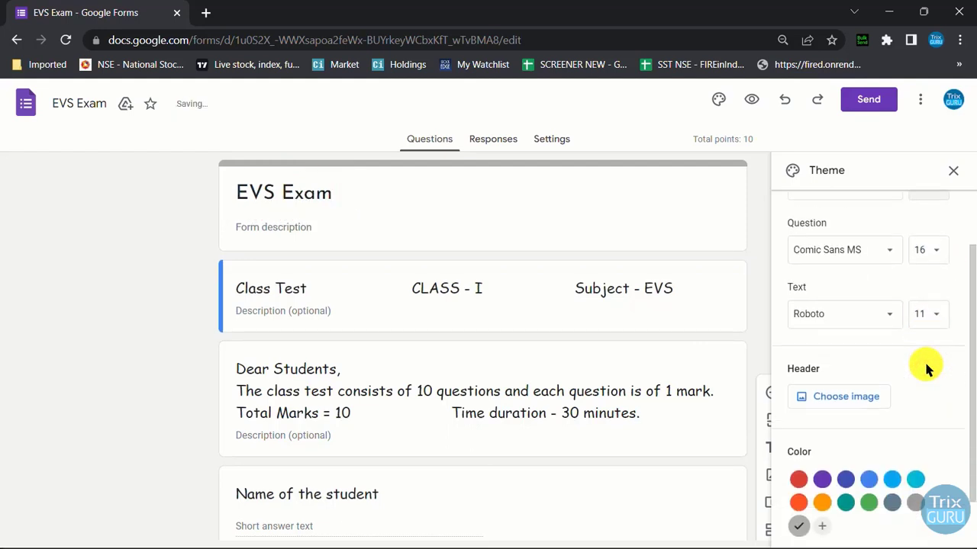
{"action": "left_click", "coordinate": [885, 315]}
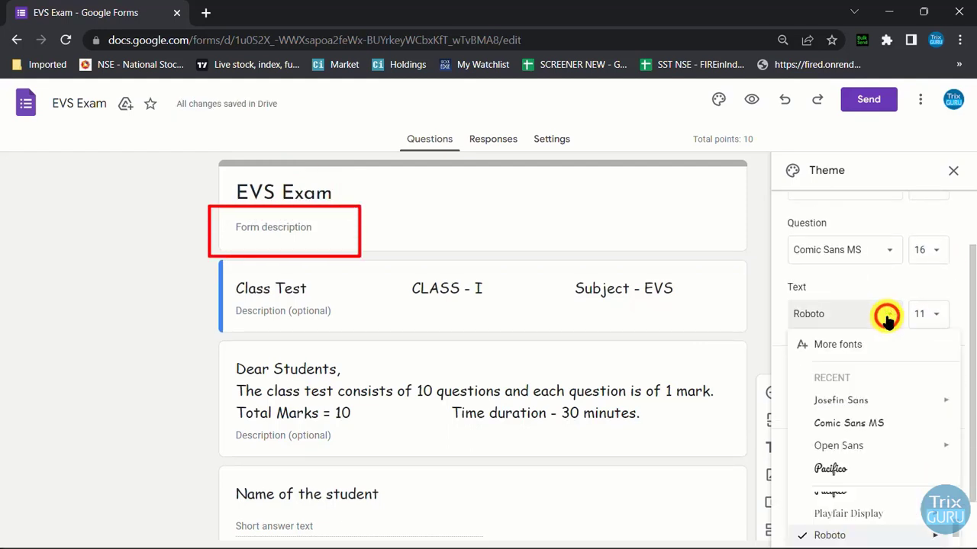
{"action": "left_click", "coordinate": [862, 444]}
{"action": "left_click", "coordinate": [932, 324]}
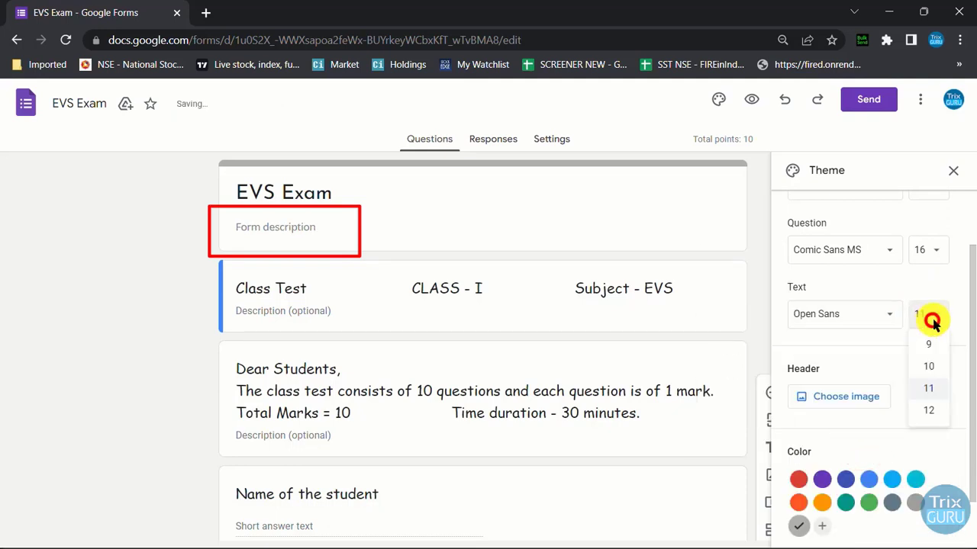
{"action": "left_click", "coordinate": [940, 408]}
{"action": "scroll", "coordinate": [944, 370], "scroll_direction": "down", "scroll_amount": 1}
{"action": "scroll", "coordinate": [946, 366], "scroll_direction": "up", "scroll_amount": 1}
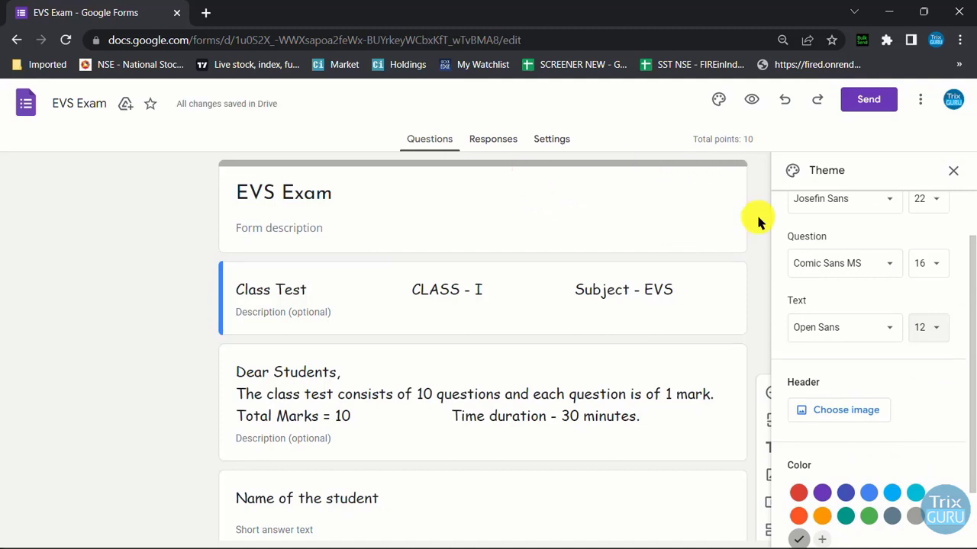
- Upload the "kembridge school logo - Copy" picture from the Desktop as the form's header image
{"action": "left_click", "coordinate": [839, 413]}
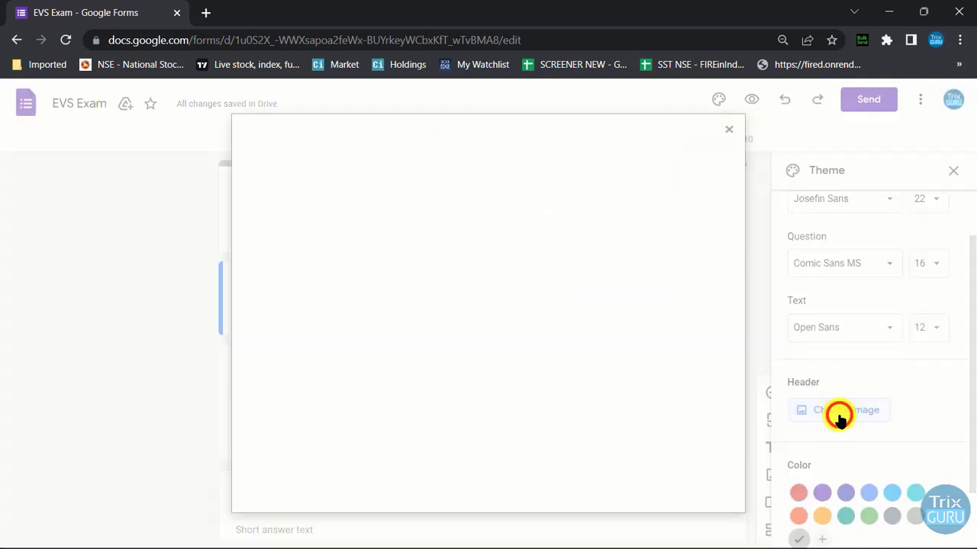
{"action": "left_click", "coordinate": [323, 182]}
{"action": "left_click", "coordinate": [266, 182]}
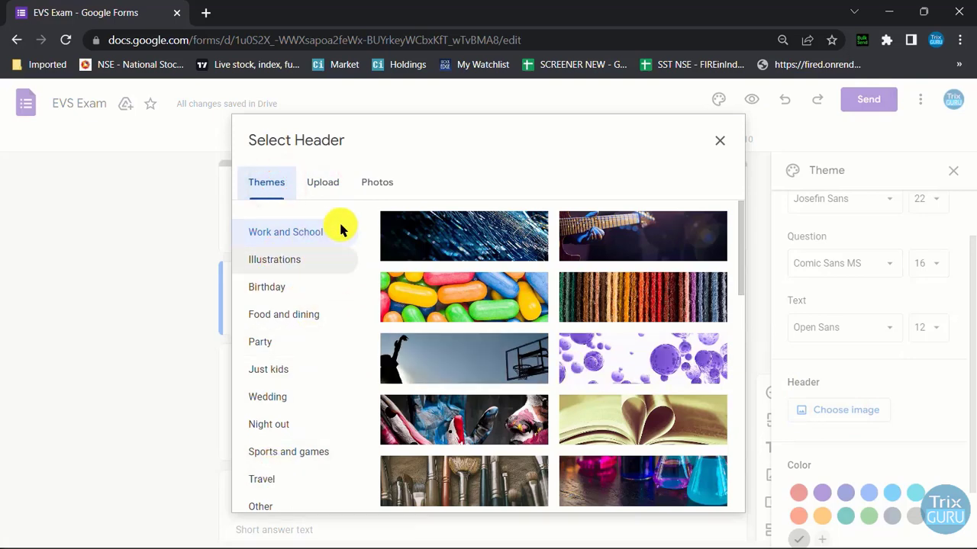
{"action": "left_click", "coordinate": [330, 187]}
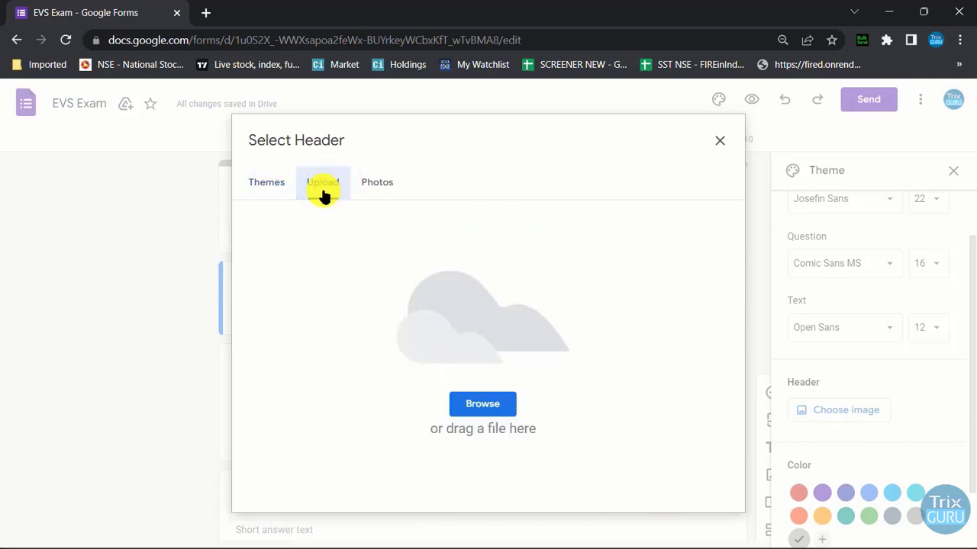
{"action": "left_click", "coordinate": [500, 412]}
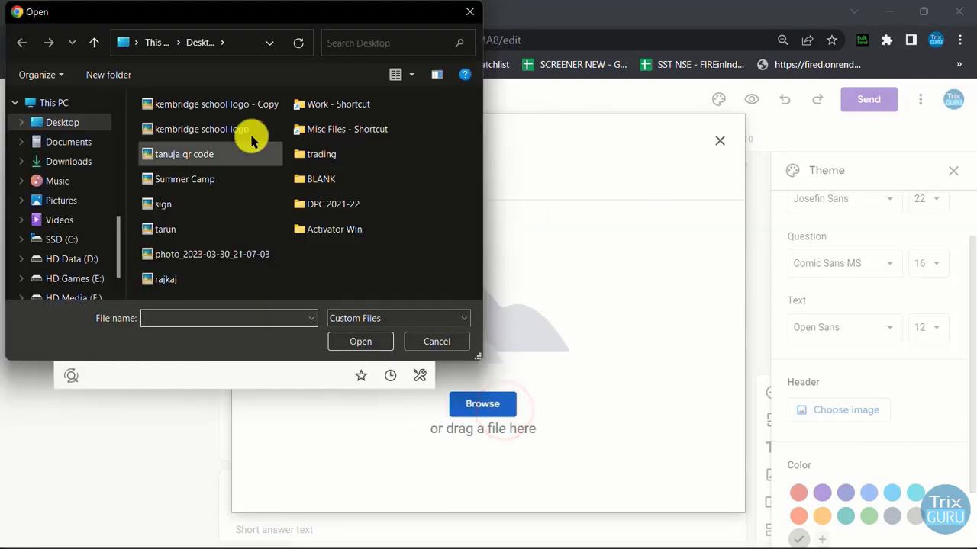
{"action": "double_click", "coordinate": [228, 107]}
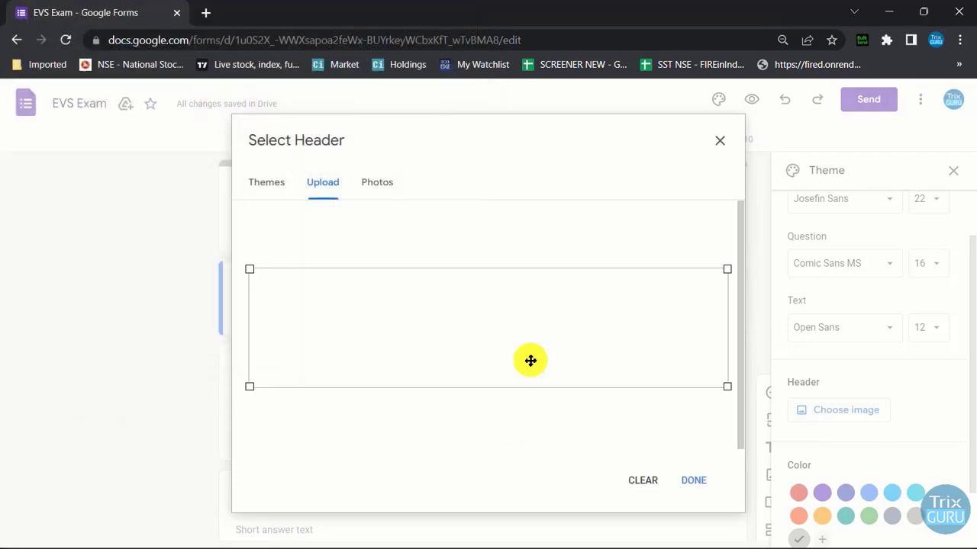
{"action": "left_click", "coordinate": [701, 482]}
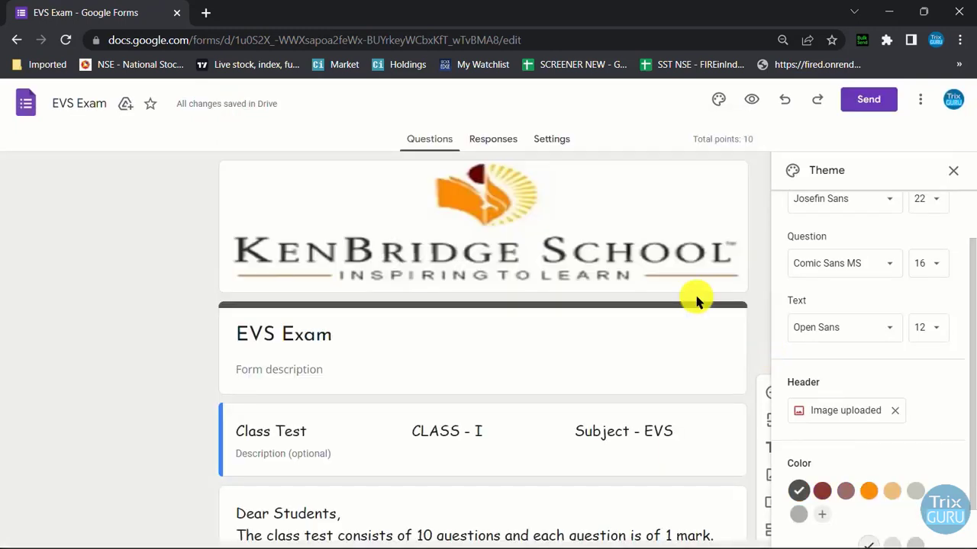
- Set the theme color to the dark red #893930 and the background to its third, darker pink shade
{"action": "scroll", "coordinate": [920, 386], "scroll_direction": "down", "scroll_amount": 2}
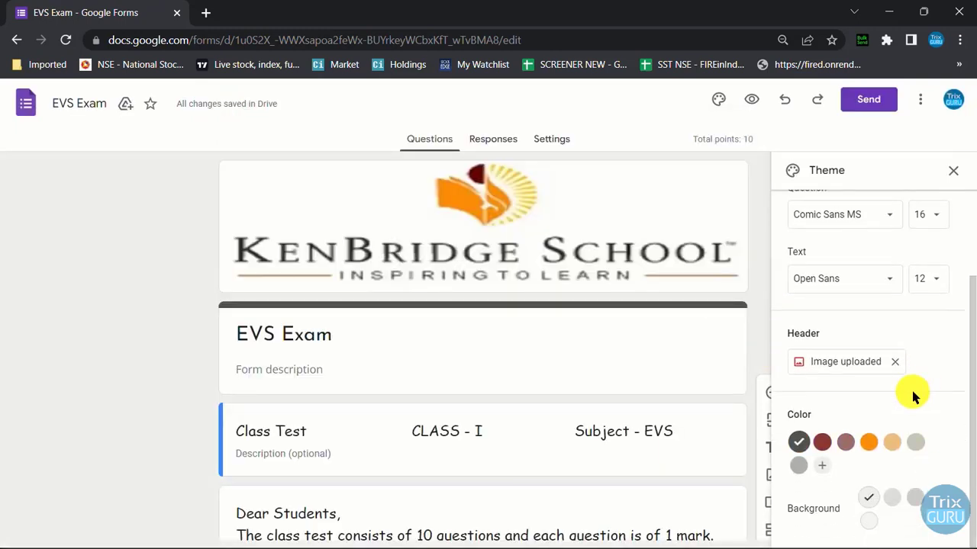
{"action": "left_click", "coordinate": [822, 444]}
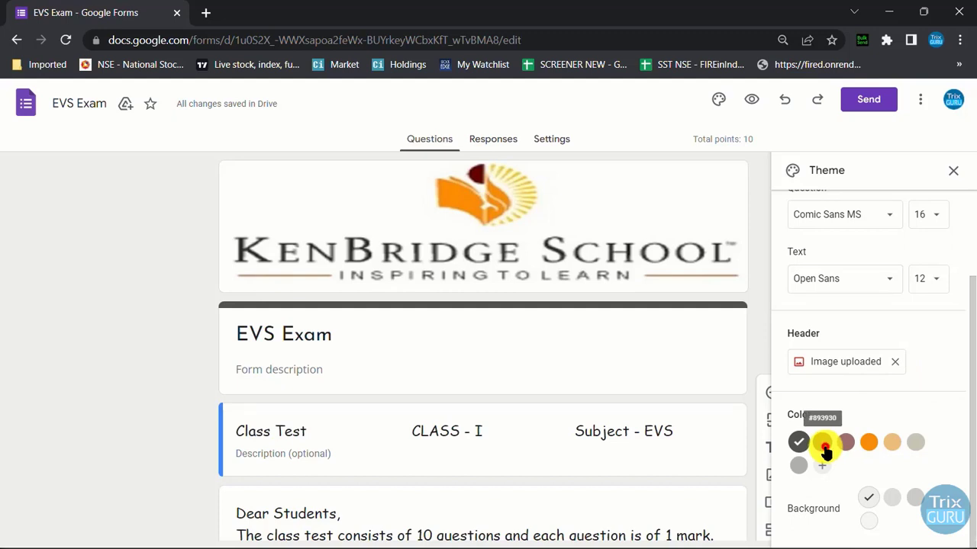
{"action": "left_click", "coordinate": [892, 497]}
{"action": "left_click", "coordinate": [914, 498]}
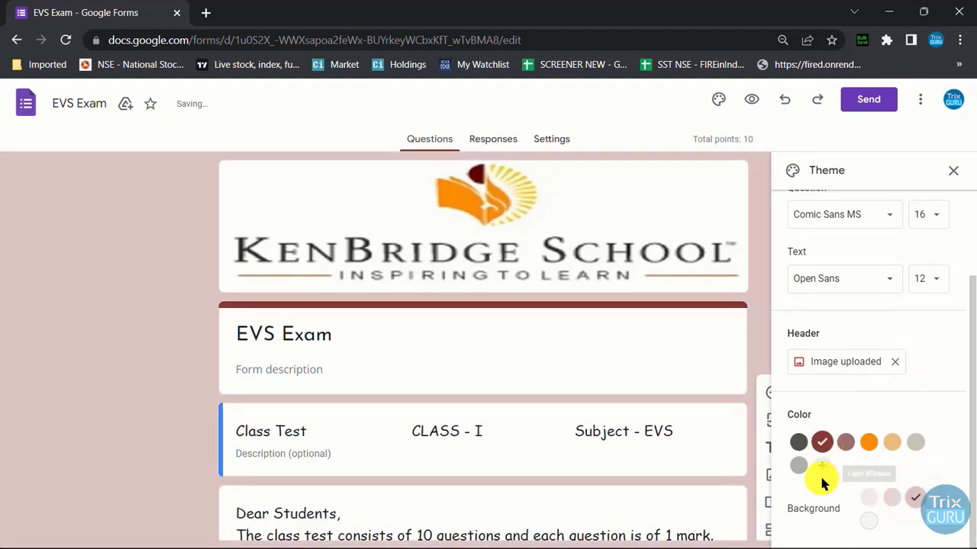
- Close the theme settings and review the multiple-choice questions in the newly themed form
{"action": "left_click", "coordinate": [953, 170]}
{"action": "scroll", "coordinate": [880, 349], "scroll_direction": "down", "scroll_amount": 1}
{"action": "scroll", "coordinate": [880, 349], "scroll_direction": "down", "scroll_amount": 9}
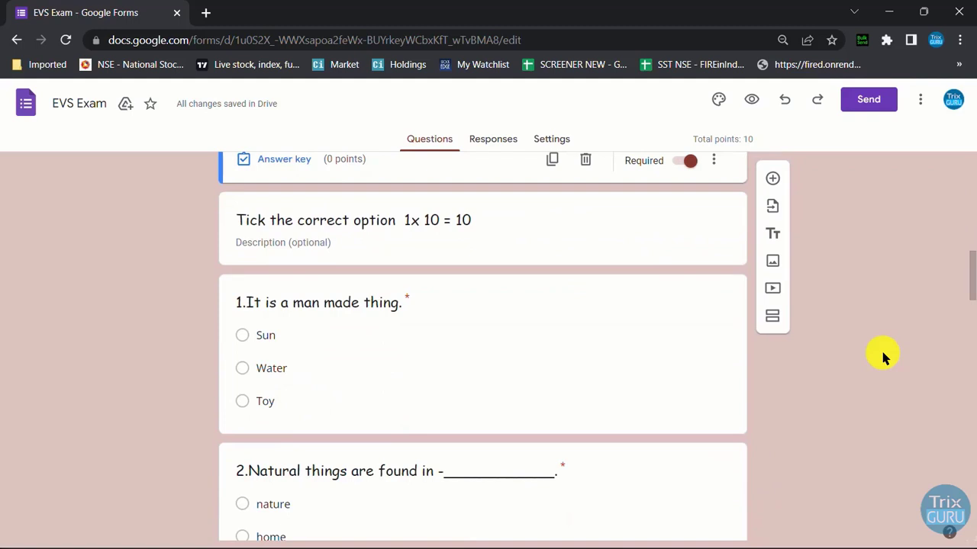
{"action": "scroll", "coordinate": [882, 354], "scroll_direction": "down", "scroll_amount": 1}
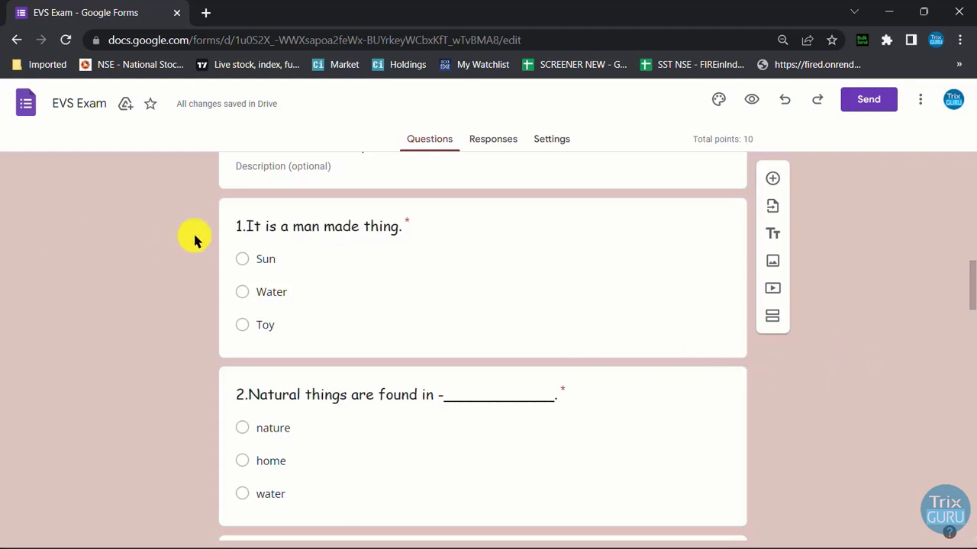
{"action": "scroll", "coordinate": [194, 238], "scroll_direction": "down", "scroll_amount": 1}
{"action": "scroll", "coordinate": [174, 466], "scroll_direction": "down", "scroll_amount": 1}
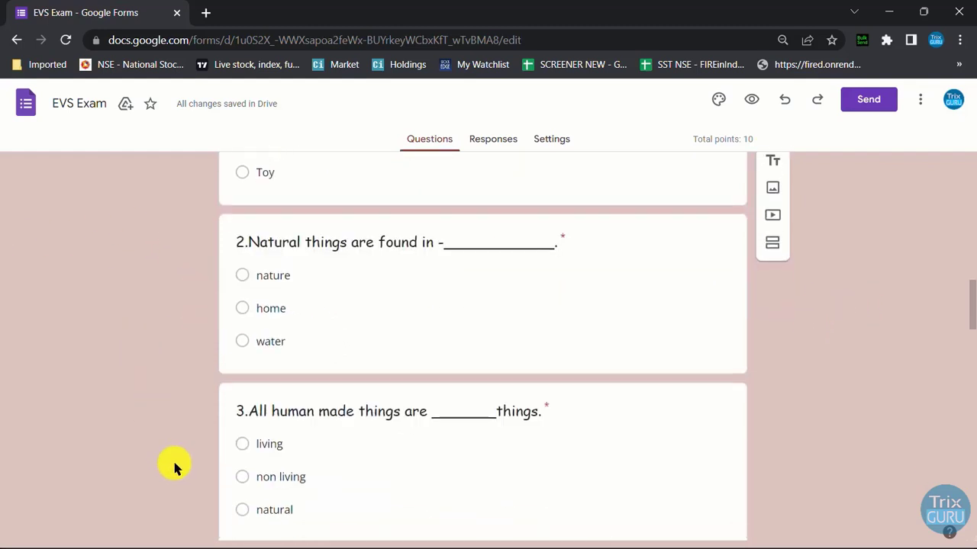
{"action": "scroll", "coordinate": [185, 210], "scroll_direction": "up", "scroll_amount": 1}
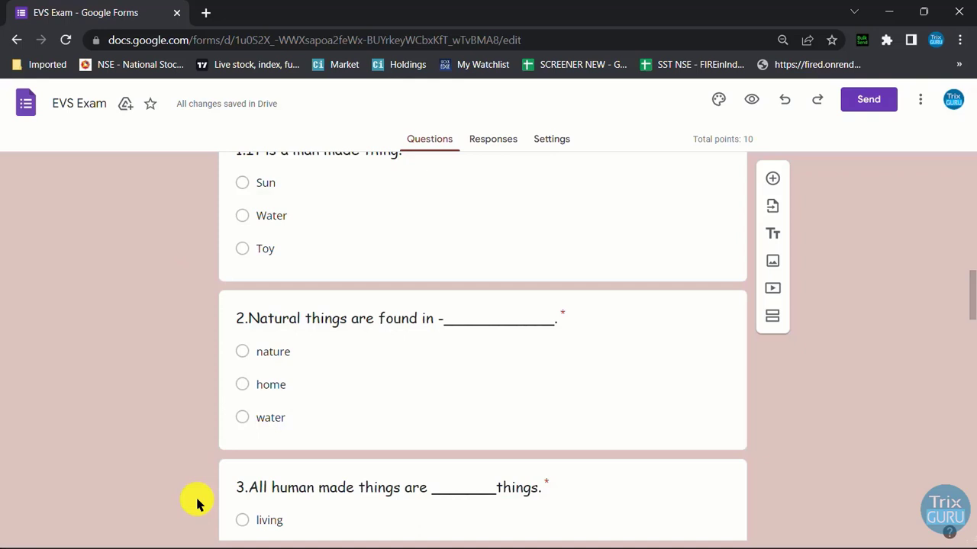
- Turn on shuffling of the question order in the form's presentation settings
{"action": "left_click", "coordinate": [560, 142]}
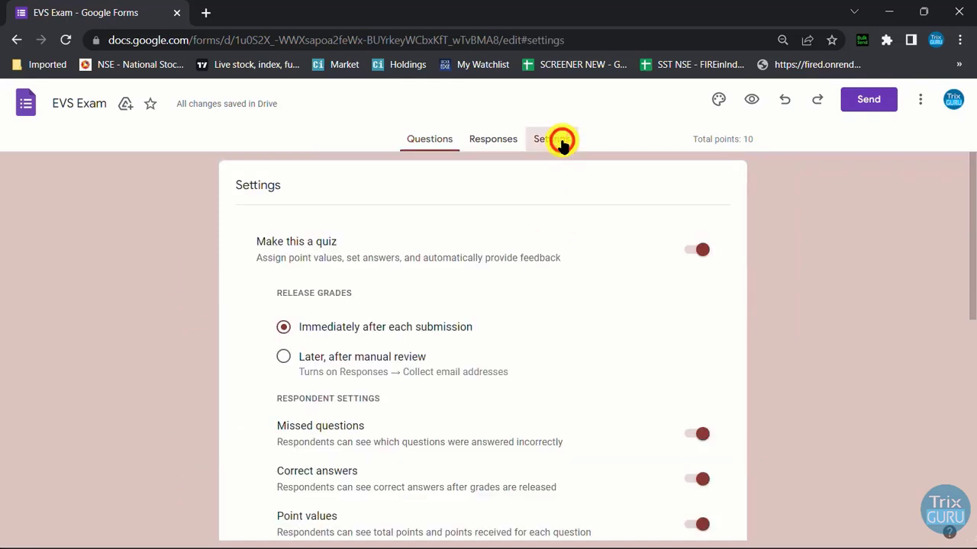
{"action": "scroll", "coordinate": [641, 330], "scroll_direction": "down", "scroll_amount": 5}
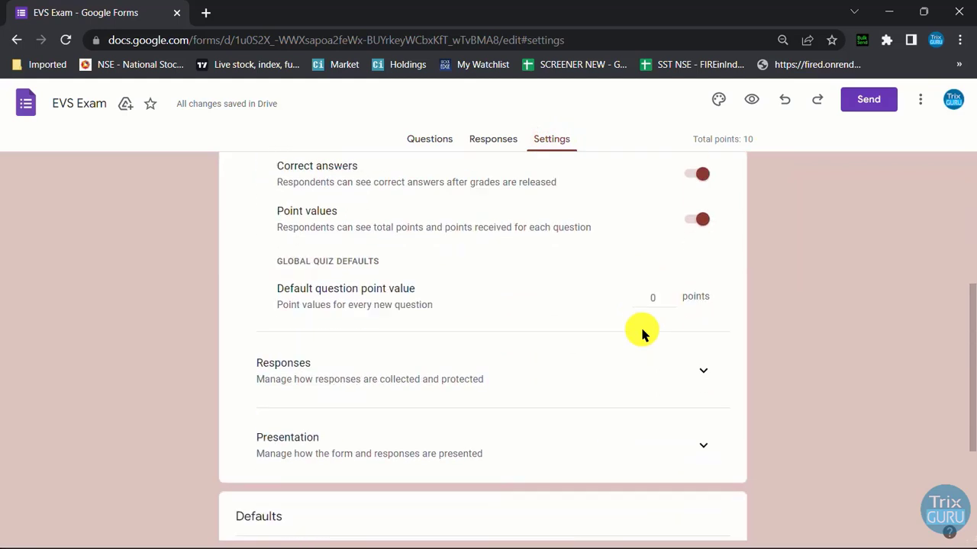
{"action": "left_click", "coordinate": [702, 368]}
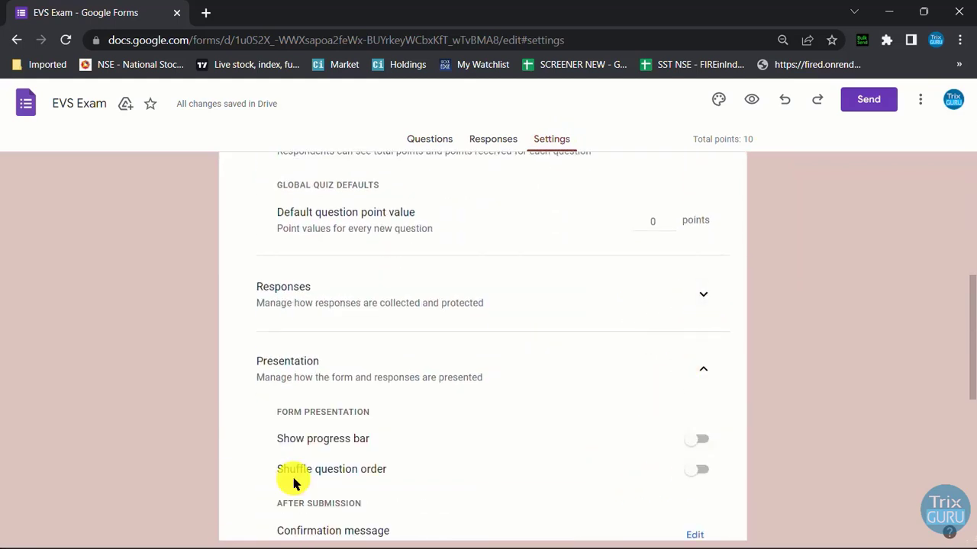
{"action": "left_click", "coordinate": [698, 470]}
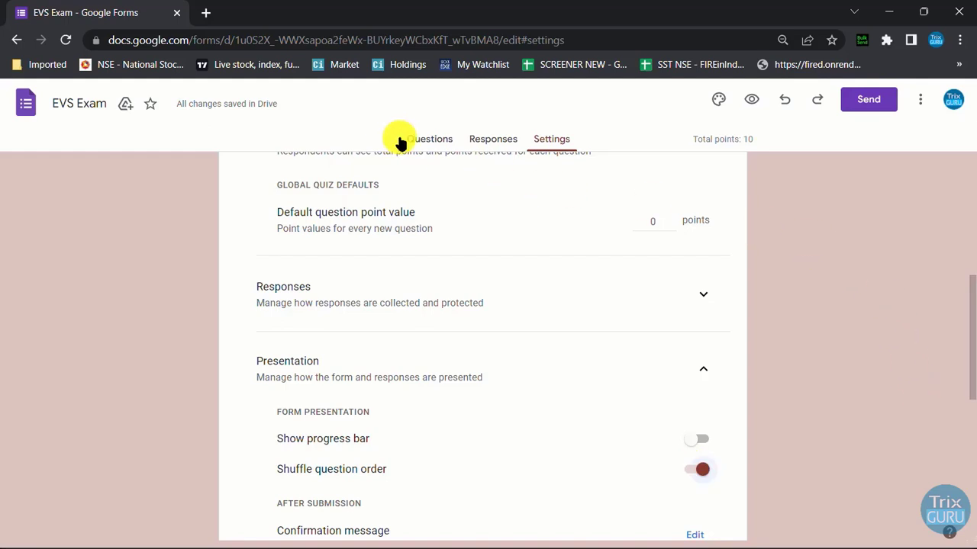
- Set the quiz grades to be released later, after manual review
{"action": "scroll", "coordinate": [830, 252], "scroll_direction": "up", "scroll_amount": 5}
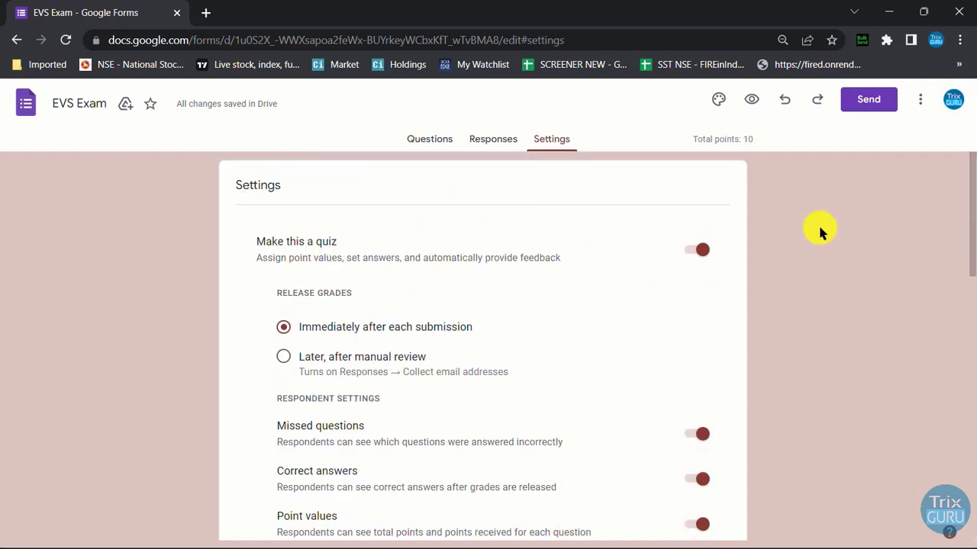
{"action": "scroll", "coordinate": [815, 221], "scroll_direction": "down", "scroll_amount": 1}
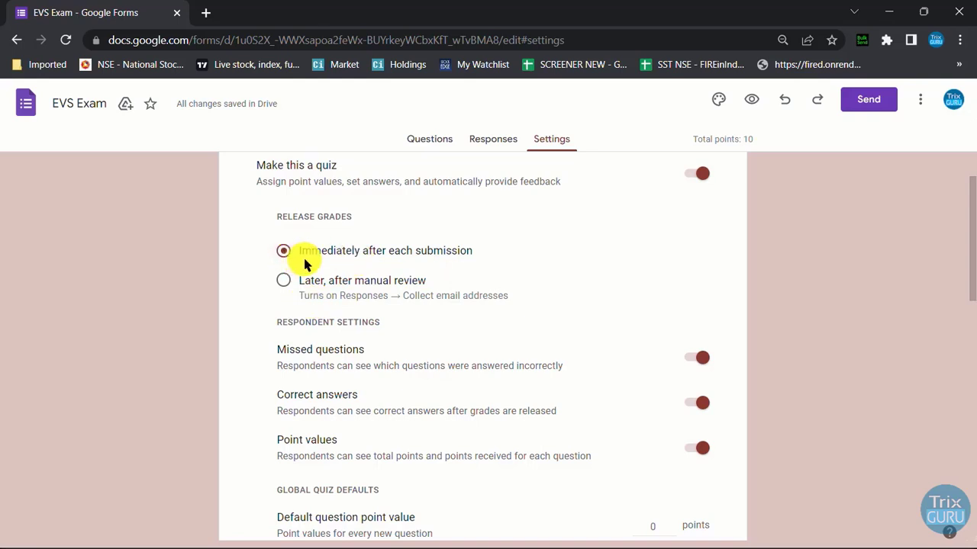
{"action": "left_click", "coordinate": [281, 280]}
{"action": "scroll", "coordinate": [406, 307], "scroll_direction": "down", "scroll_amount": 1}
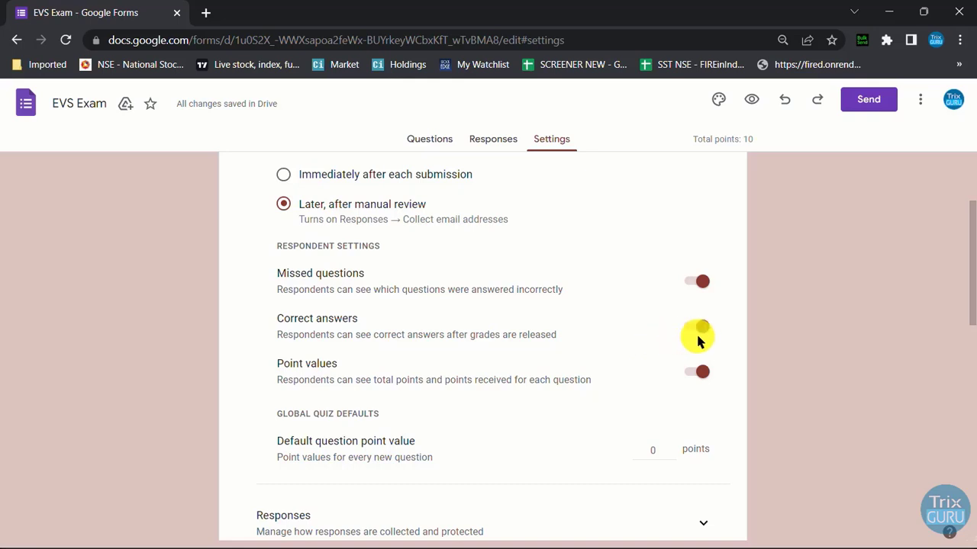
- Examine the respondent settings, the default question point value, and how manual grade release relates to email address collection
{"action": "scroll", "coordinate": [701, 341], "scroll_direction": "down", "scroll_amount": 1}
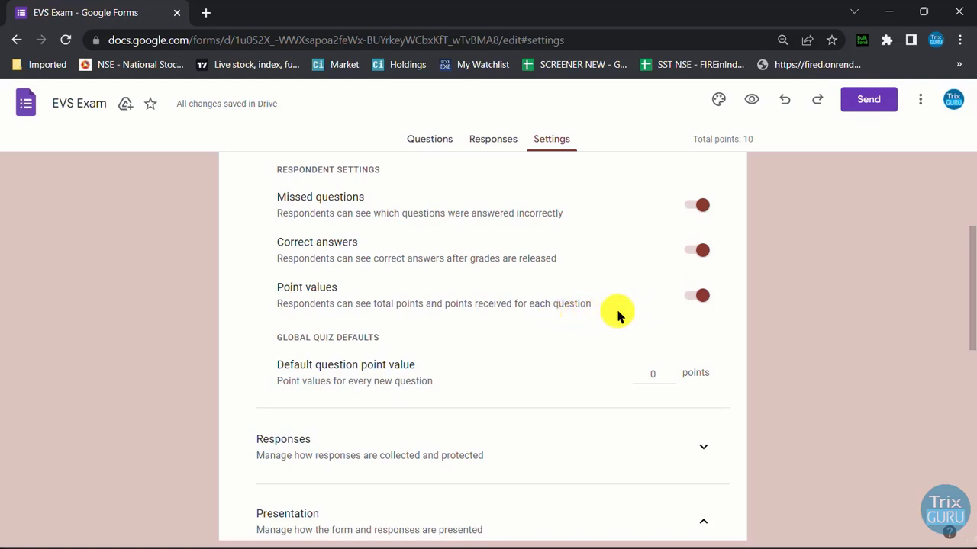
{"action": "scroll", "coordinate": [691, 309], "scroll_direction": "down", "scroll_amount": 1}
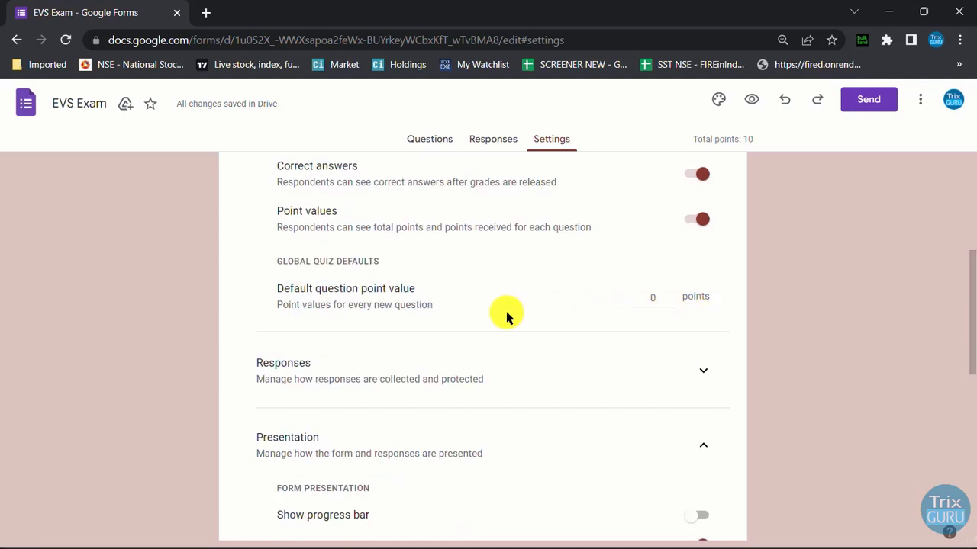
{"action": "left_click", "coordinate": [652, 301]}
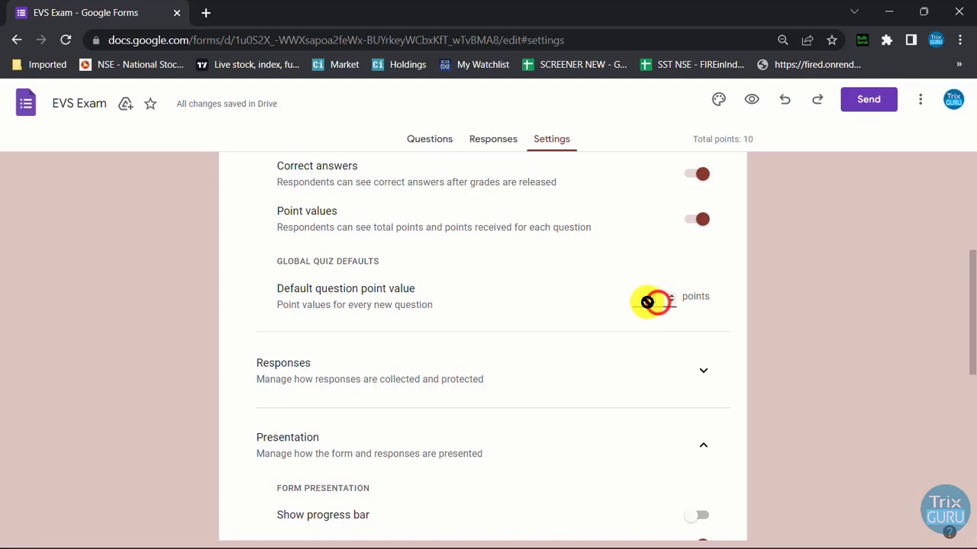
{"action": "scroll", "coordinate": [636, 303], "scroll_direction": "down", "scroll_amount": 2}
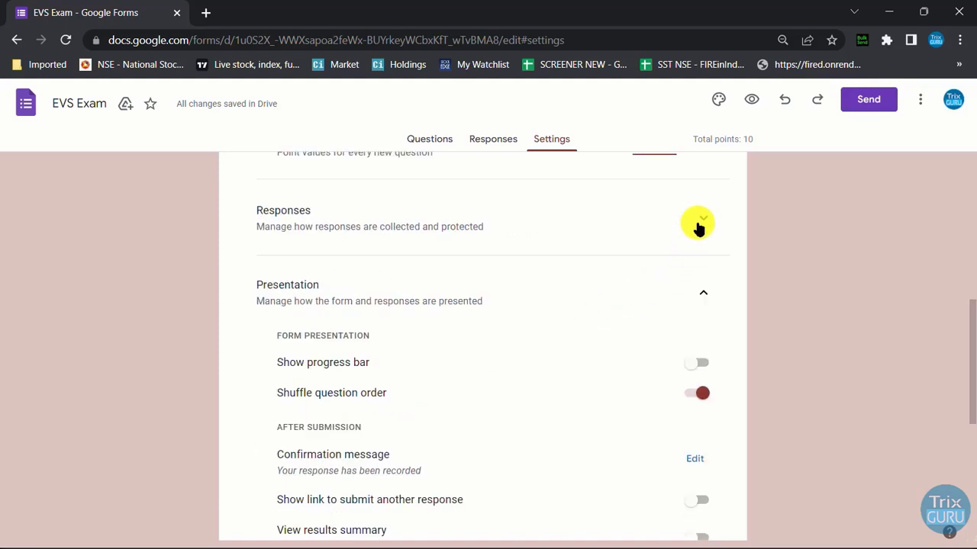
{"action": "left_click", "coordinate": [699, 226]}
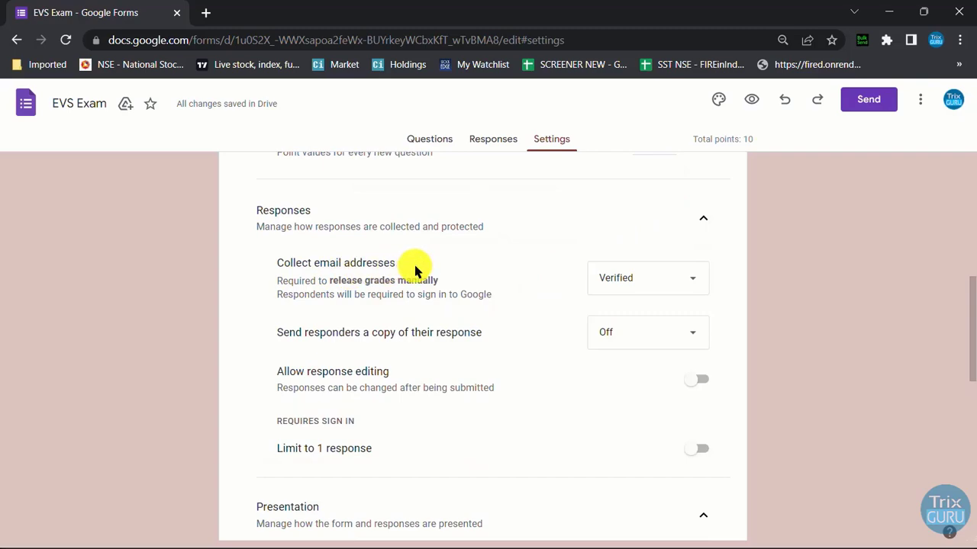
{"action": "scroll", "coordinate": [503, 271], "scroll_direction": "up", "scroll_amount": 6}
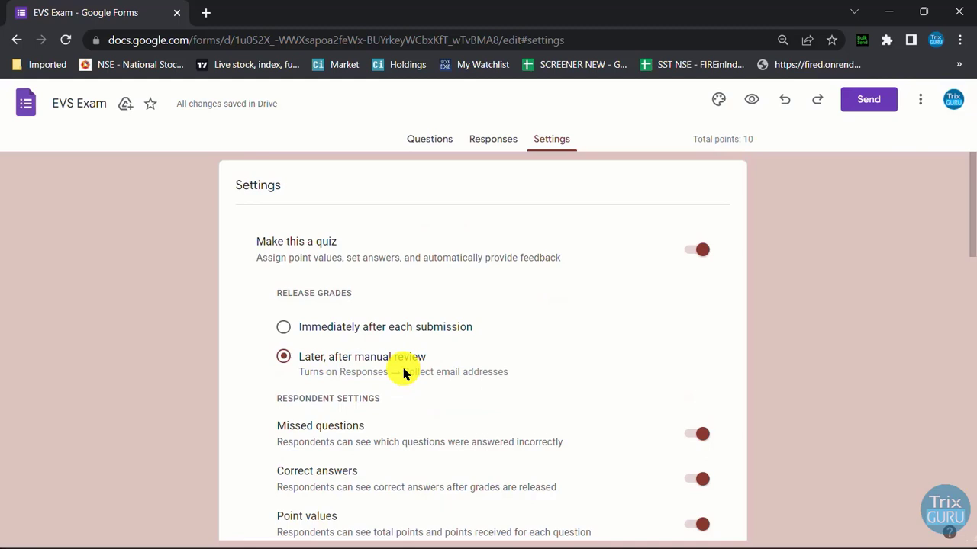
{"action": "scroll", "coordinate": [405, 373], "scroll_direction": "down", "scroll_amount": 4}
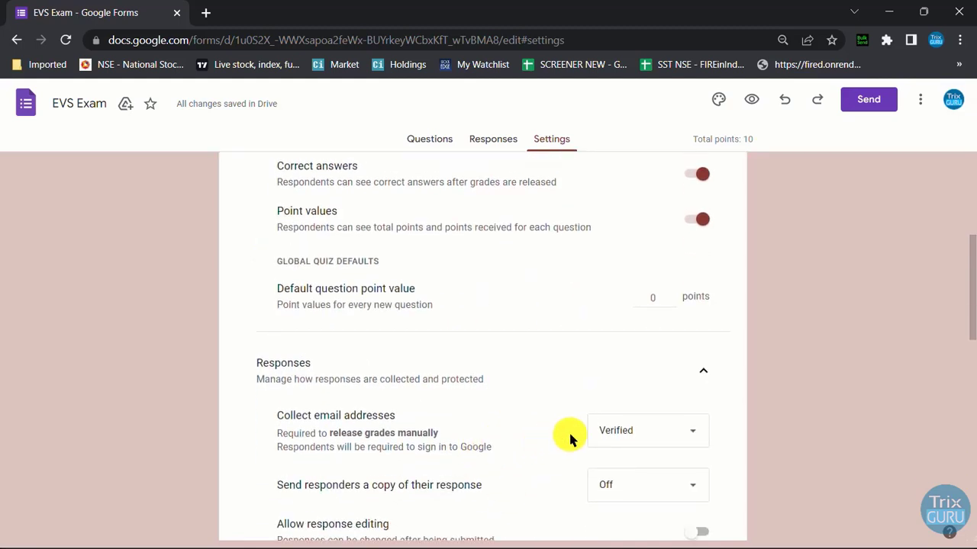
{"action": "scroll", "coordinate": [568, 431], "scroll_direction": "up", "scroll_amount": 4}
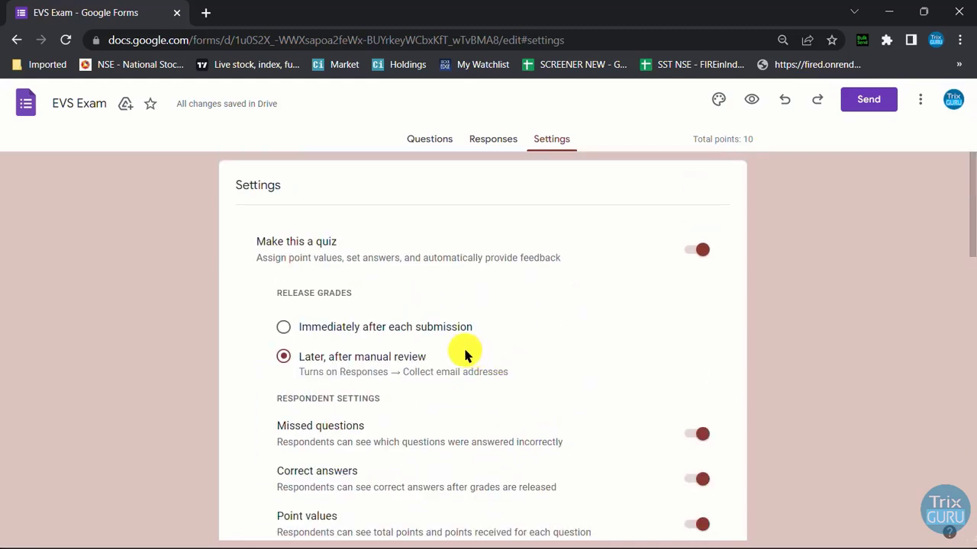
- Set grades to release immediately after each submission and set email address collection to Do not collect
{"action": "left_click", "coordinate": [283, 329]}
{"action": "scroll", "coordinate": [597, 373], "scroll_direction": "down", "scroll_amount": 4}
{"action": "left_click", "coordinate": [643, 346]}
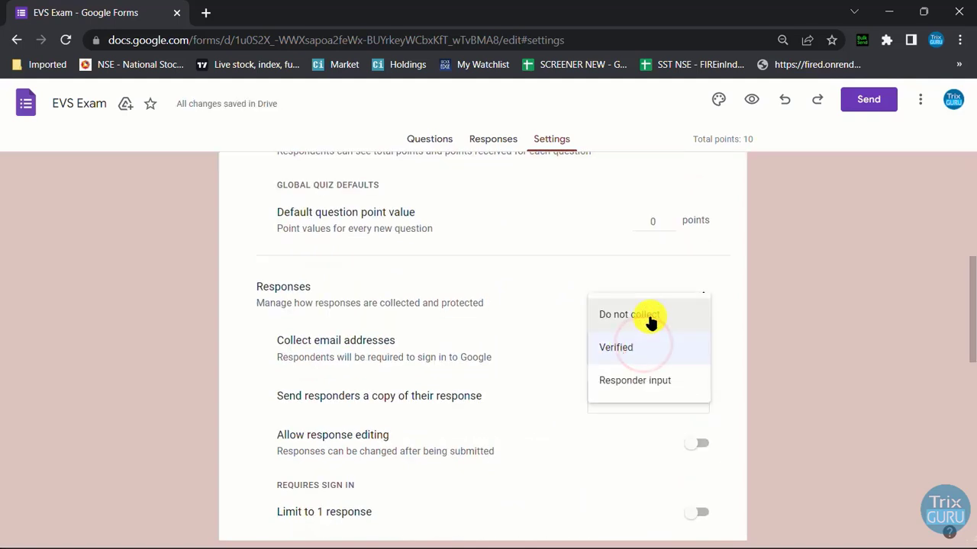
{"action": "left_click", "coordinate": [650, 320]}
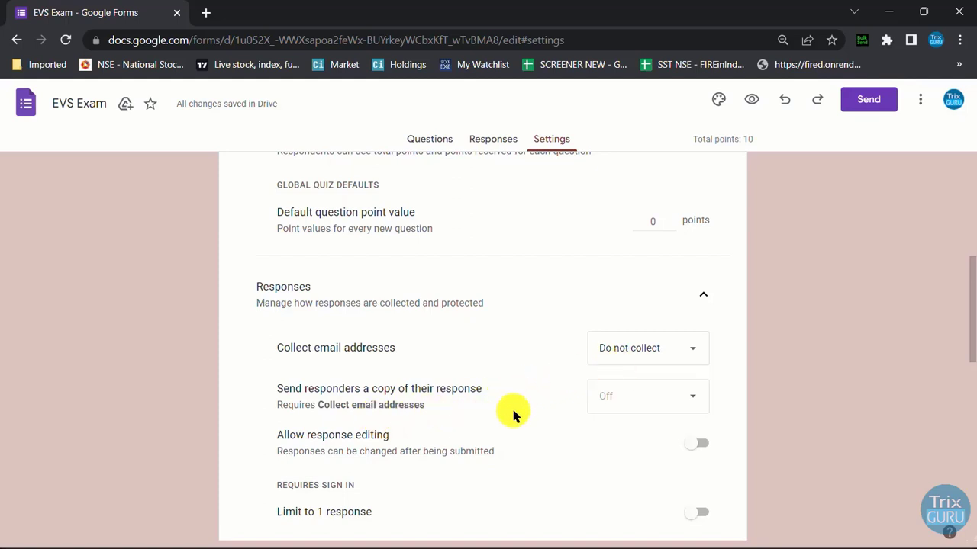
- Turn on the progress bar in the form's presentation settings
{"action": "scroll", "coordinate": [513, 414], "scroll_direction": "down", "scroll_amount": 2}
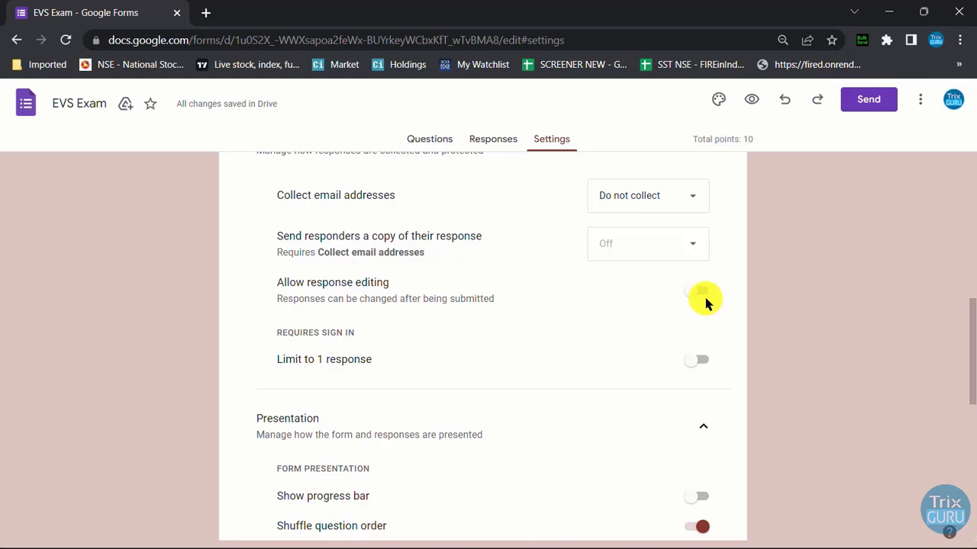
{"action": "scroll", "coordinate": [725, 294], "scroll_direction": "down", "scroll_amount": 2}
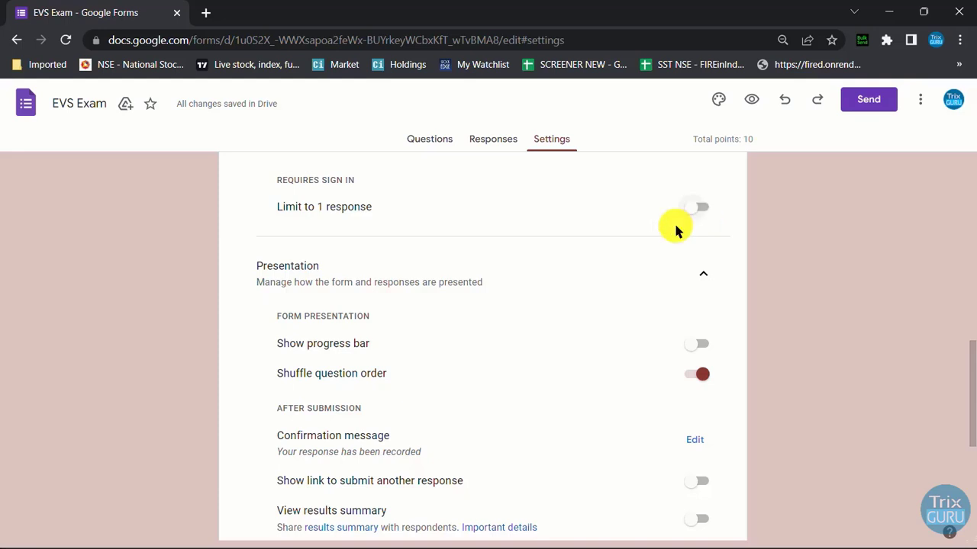
{"action": "scroll", "coordinate": [595, 270], "scroll_direction": "down", "scroll_amount": 1}
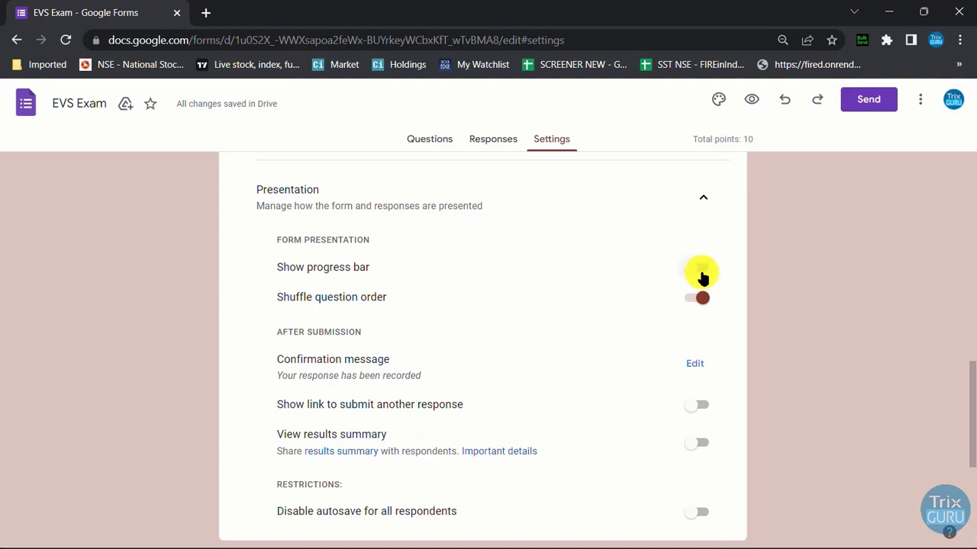
{"action": "left_click", "coordinate": [702, 274]}
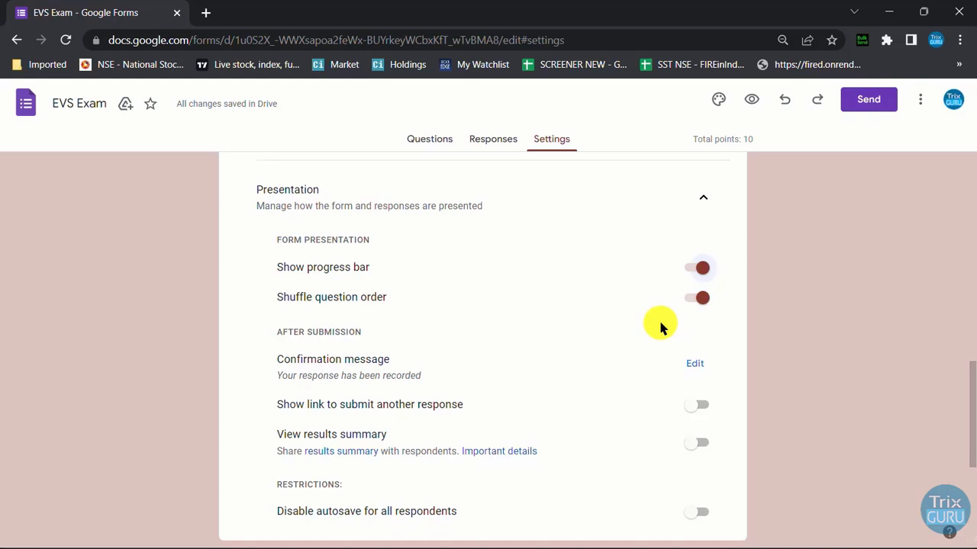
- Change the confirmation message shown after submission to "Thanks for your submission." and save it
{"action": "scroll", "coordinate": [660, 327], "scroll_direction": "down", "scroll_amount": 2}
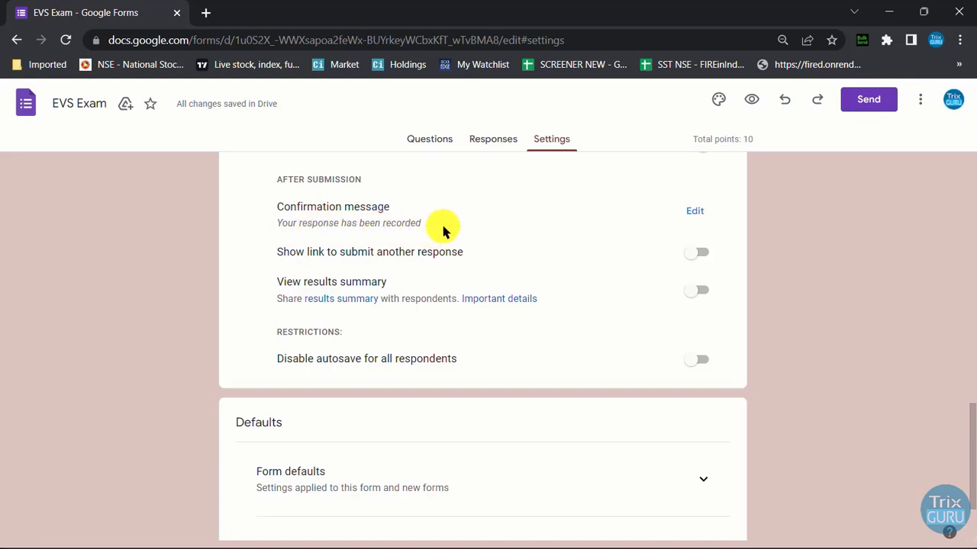
{"action": "left_click", "coordinate": [696, 221]}
{"action": "left_click", "coordinate": [517, 216]}
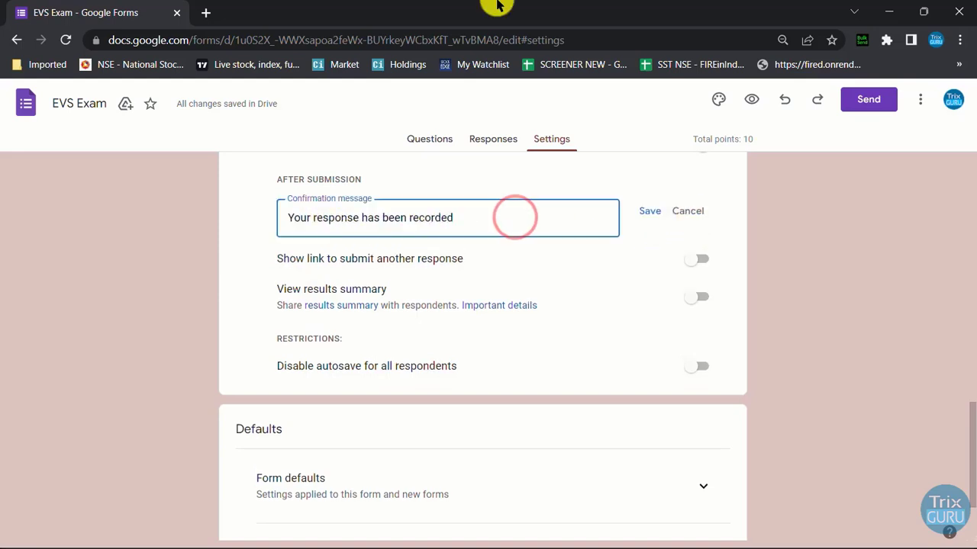
{"action": "key", "text": "ctrl+a"}
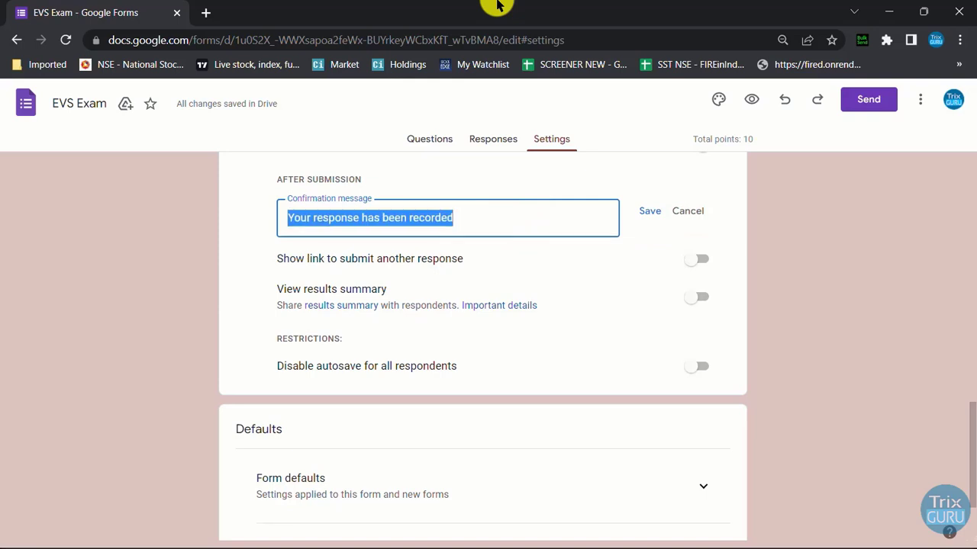
{"action": "type", "text": "Thanks for your submission."}
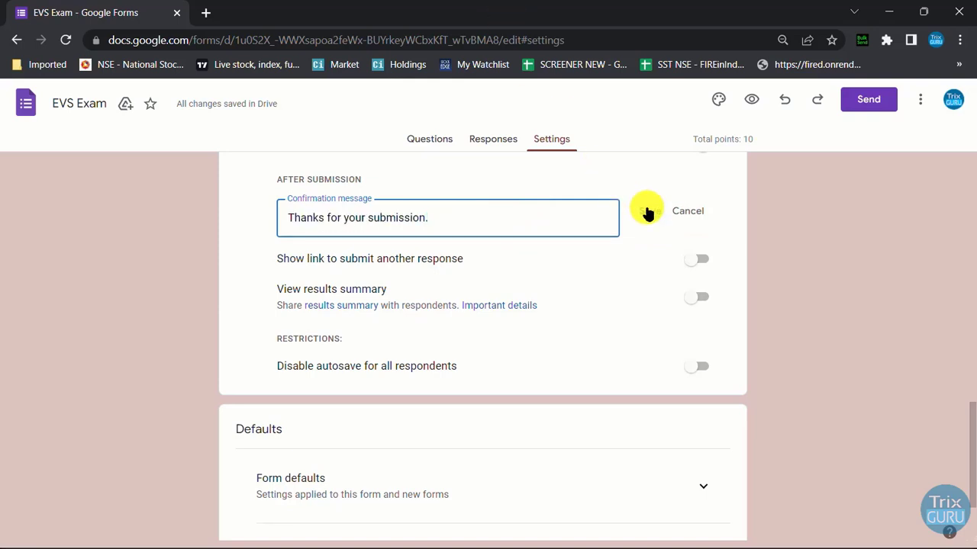
{"action": "left_click", "coordinate": [646, 212]}
- Examine the option for submitting another response, the form defaults for email collection and the question defaults
{"action": "scroll", "coordinate": [644, 225], "scroll_direction": "down", "scroll_amount": 2}
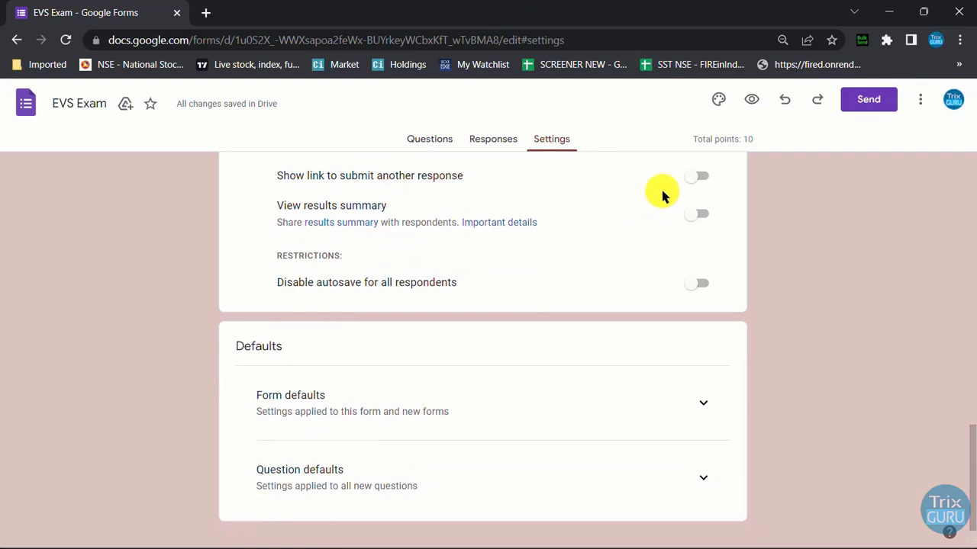
{"action": "left_click", "coordinate": [702, 182]}
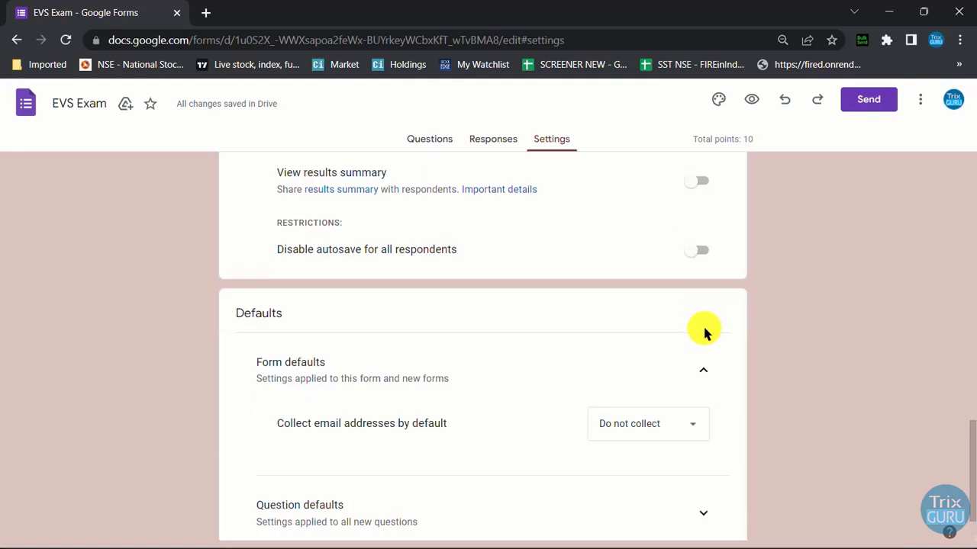
{"action": "scroll", "coordinate": [704, 333], "scroll_direction": "down", "scroll_amount": 1}
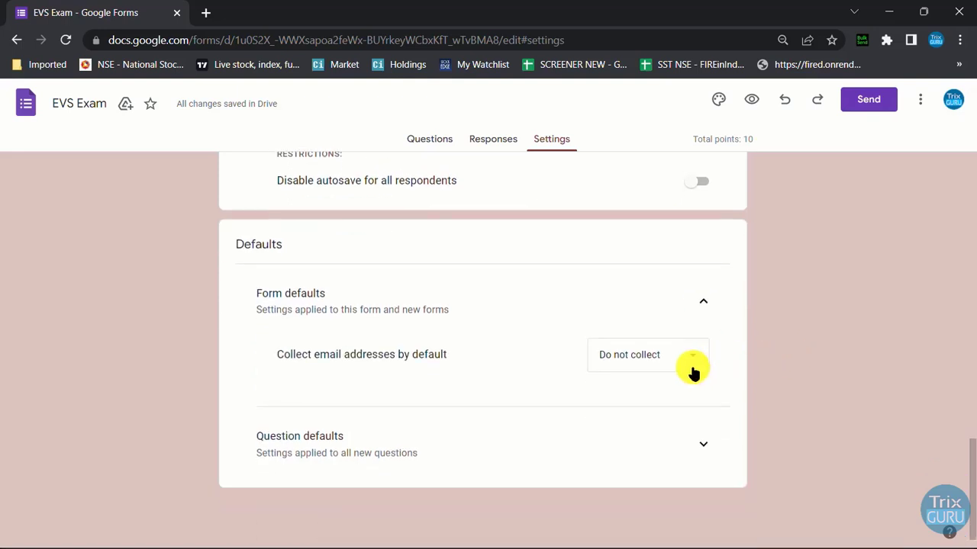
{"action": "left_click", "coordinate": [703, 443]}
{"action": "scroll", "coordinate": [733, 423], "scroll_direction": "down", "scroll_amount": 1}
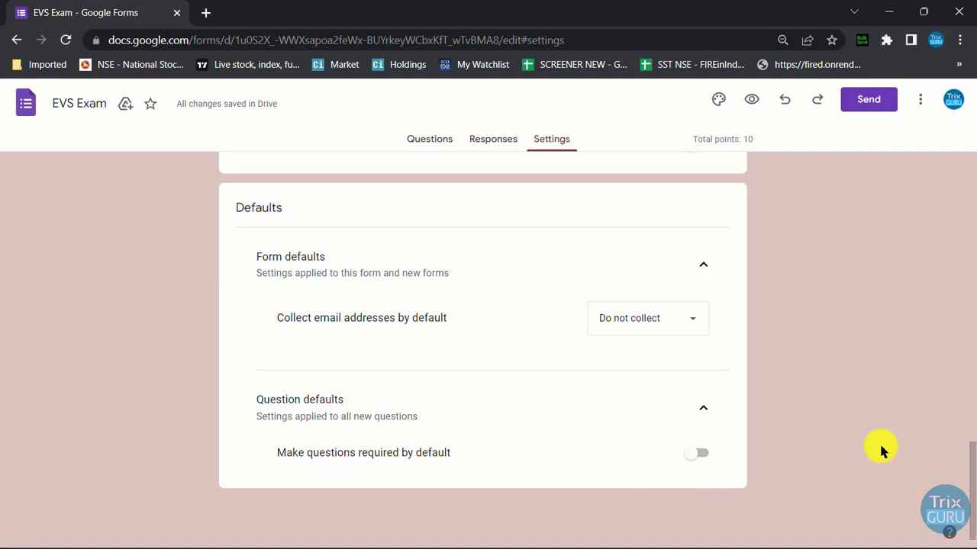
- Open the form's sending options and examine how to send it by email
{"action": "scroll", "coordinate": [879, 447], "scroll_direction": "up", "scroll_amount": 2}
{"action": "scroll", "coordinate": [879, 448], "scroll_direction": "up", "scroll_amount": 2}
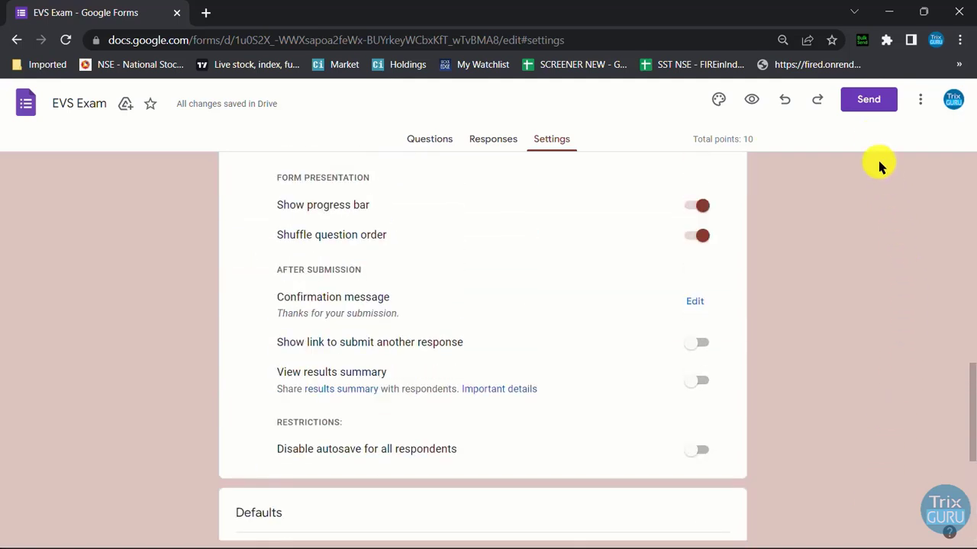
{"action": "left_click", "coordinate": [870, 101]}
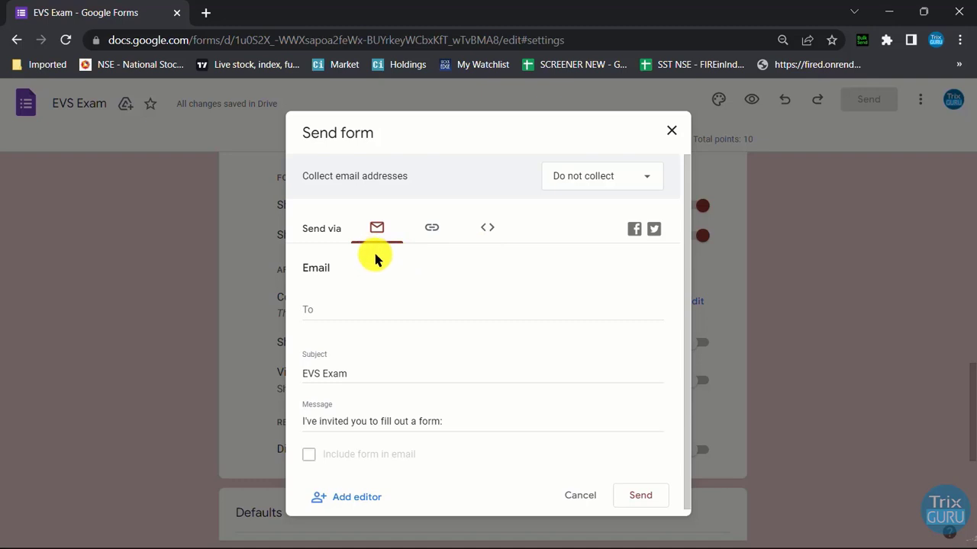
{"action": "left_click", "coordinate": [358, 307]}
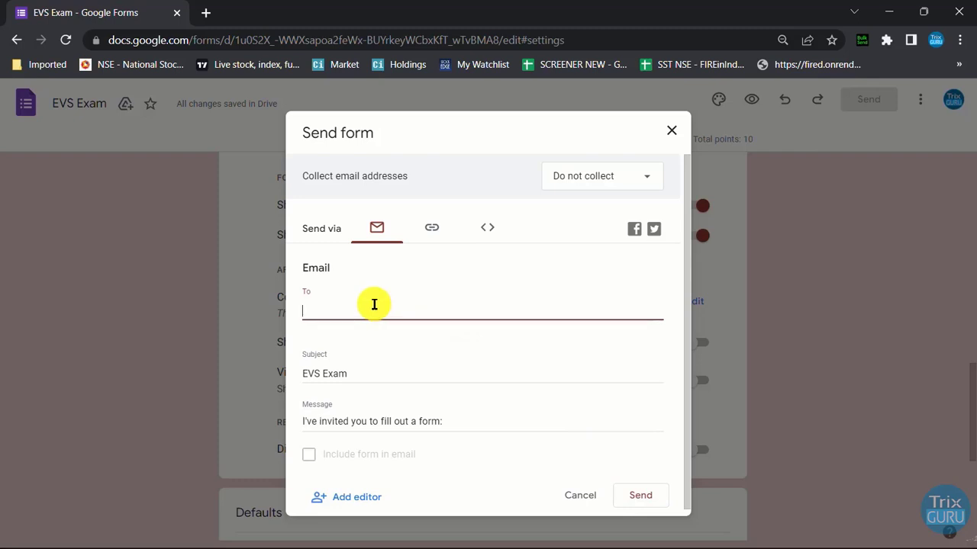
- Shorten the form's shareable link and copy it to the clipboard
{"action": "left_click", "coordinate": [432, 237]}
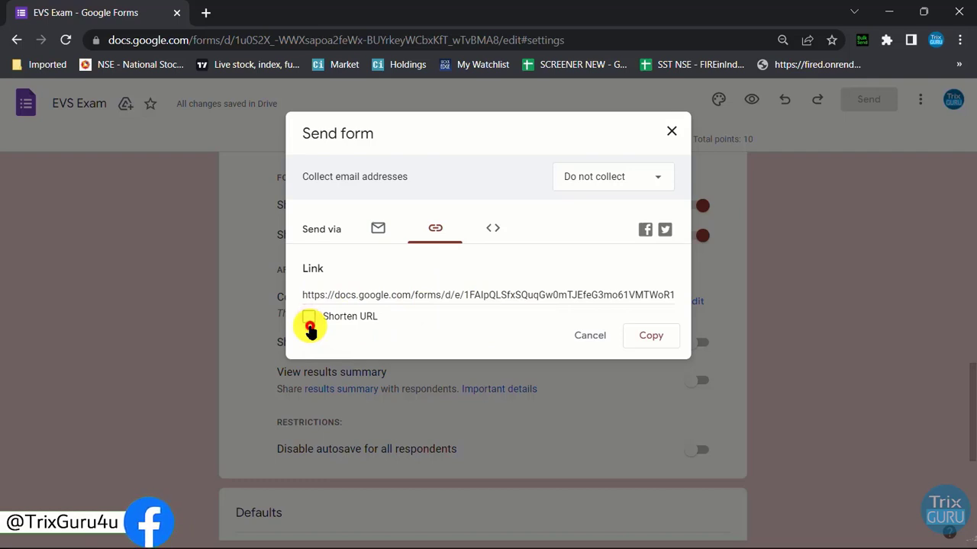
{"action": "left_click", "coordinate": [308, 318]}
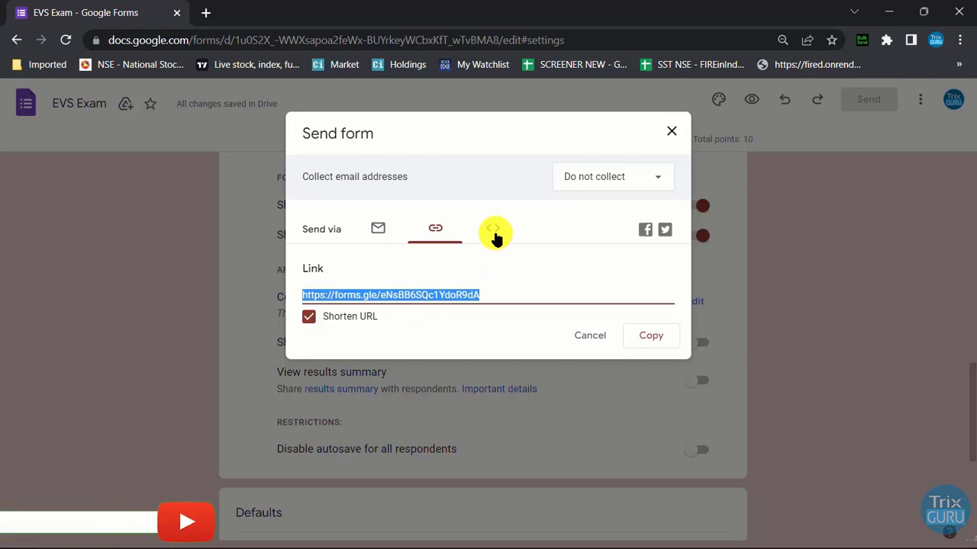
{"action": "left_click", "coordinate": [493, 233]}
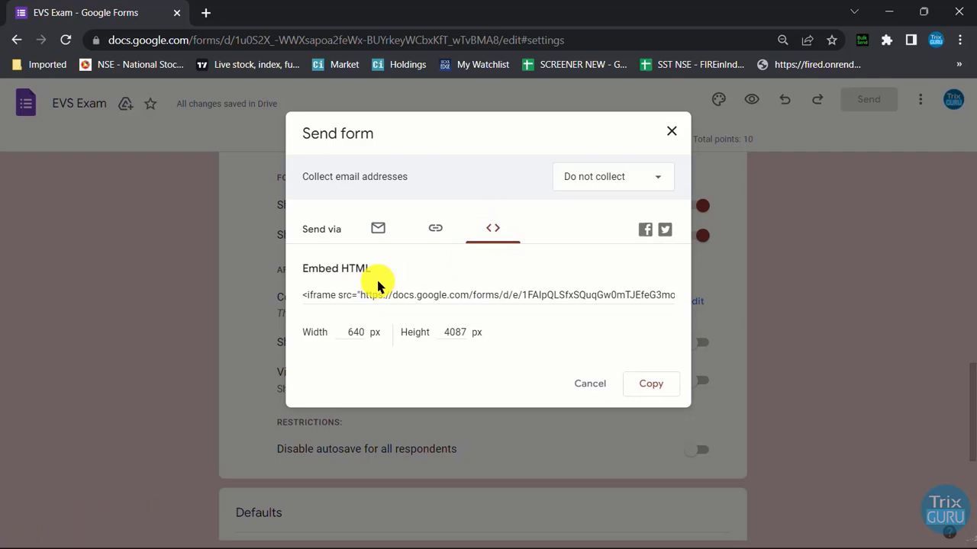
{"action": "left_click", "coordinate": [433, 233]}
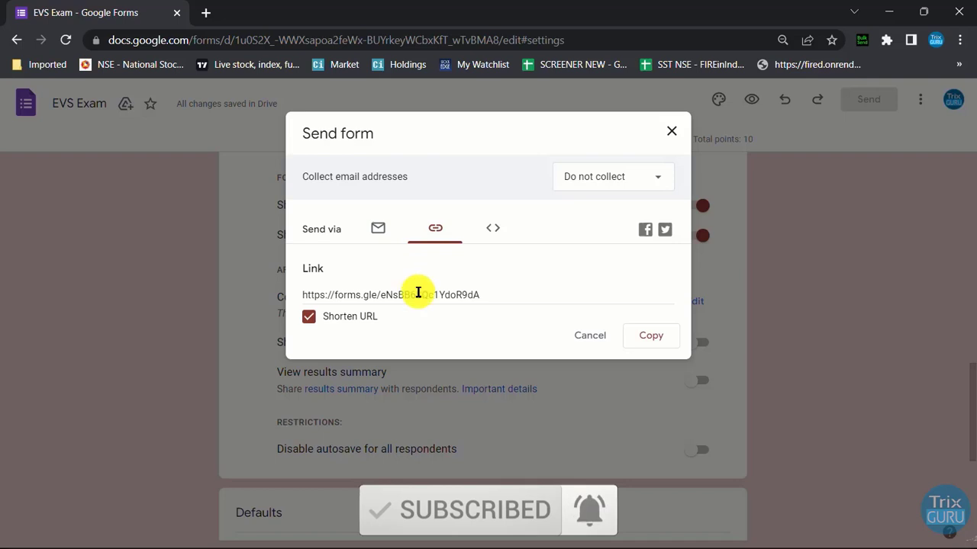
{"action": "left_click", "coordinate": [418, 292]}
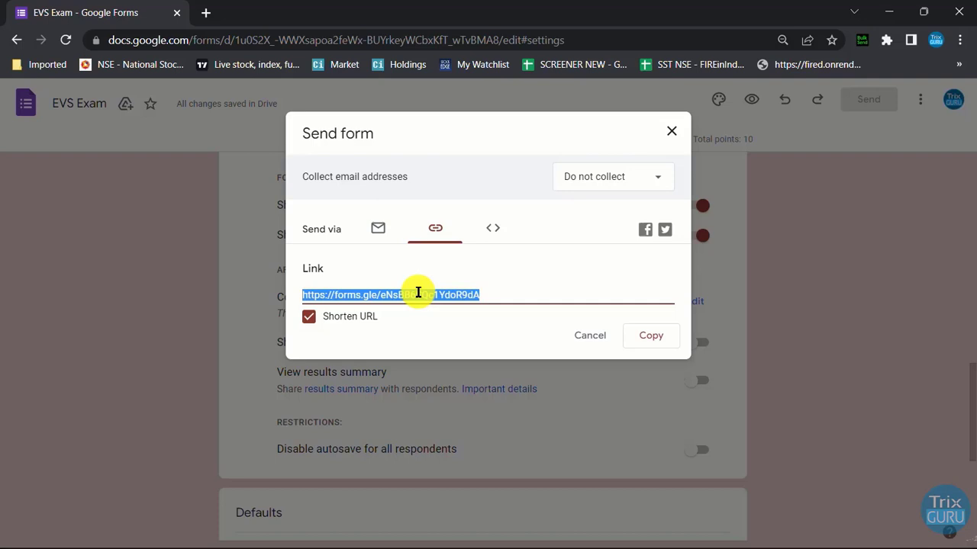
{"action": "left_click", "coordinate": [645, 340]}
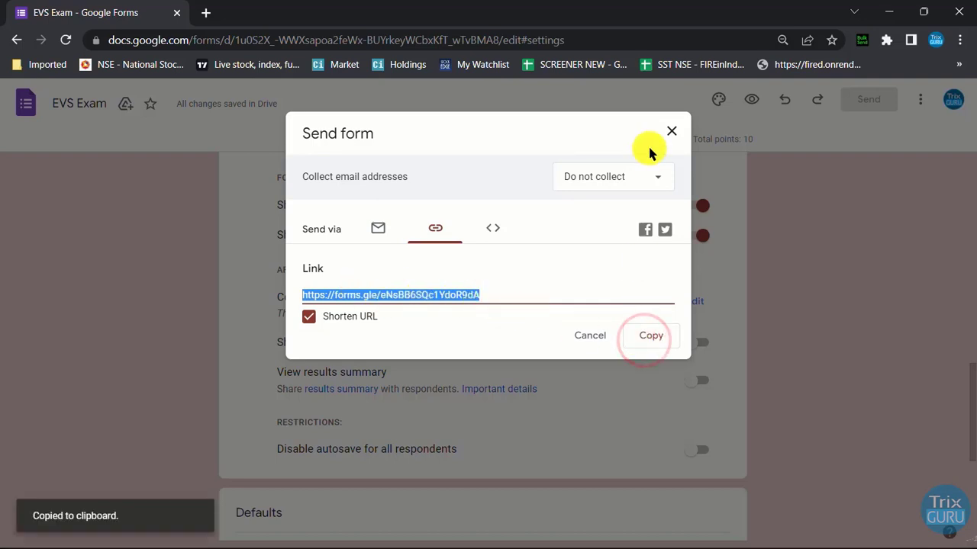
{"action": "left_click", "coordinate": [669, 133]}
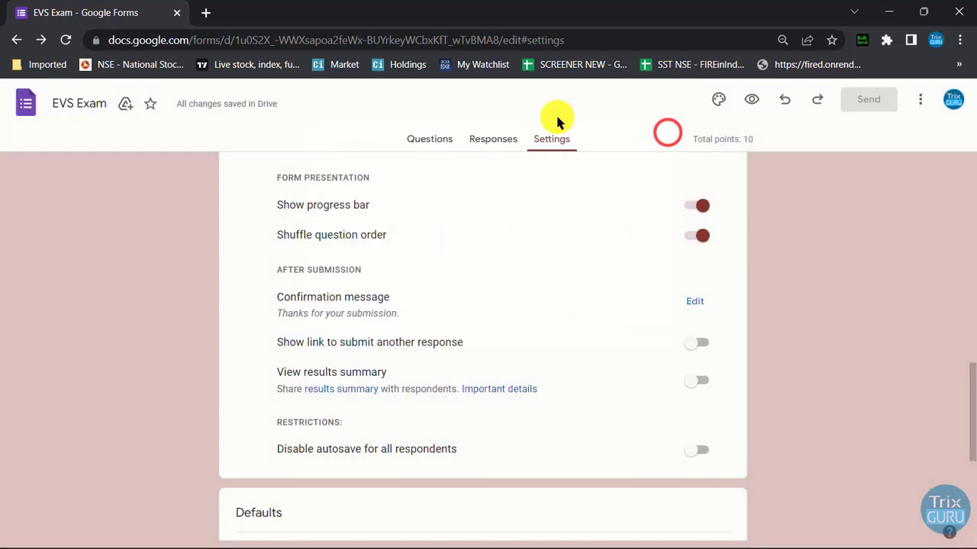
- Open the copied form link in a new browser tab and look over the exam's introduction
{"action": "left_click", "coordinate": [218, 15]}
{"action": "key", "text": "ctrl+v"}
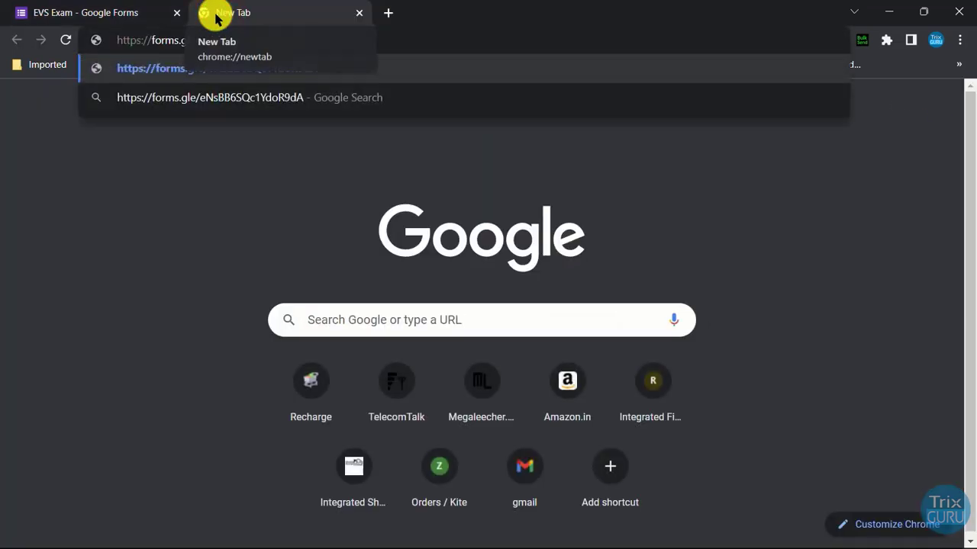
{"action": "key", "text": "Return"}
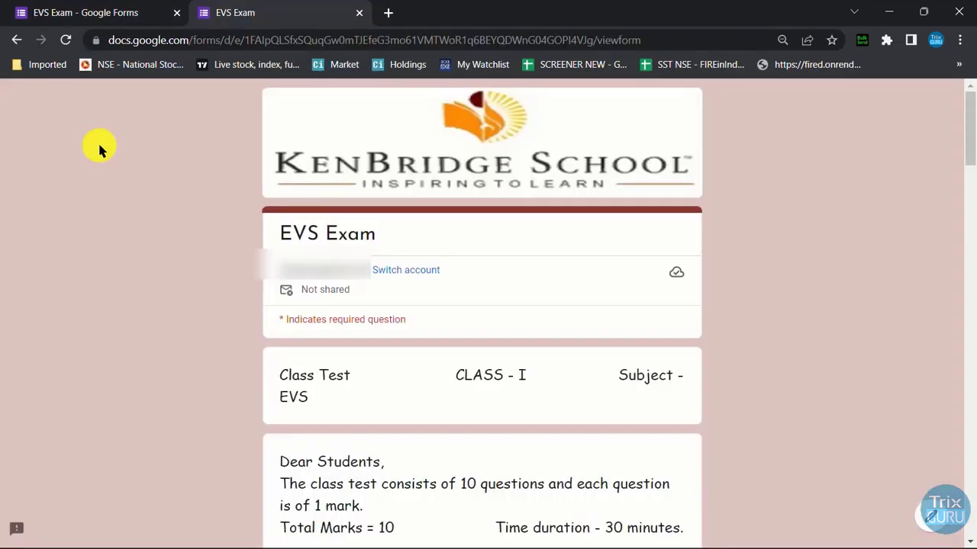
{"action": "scroll", "coordinate": [97, 145], "scroll_direction": "down", "scroll_amount": 3}
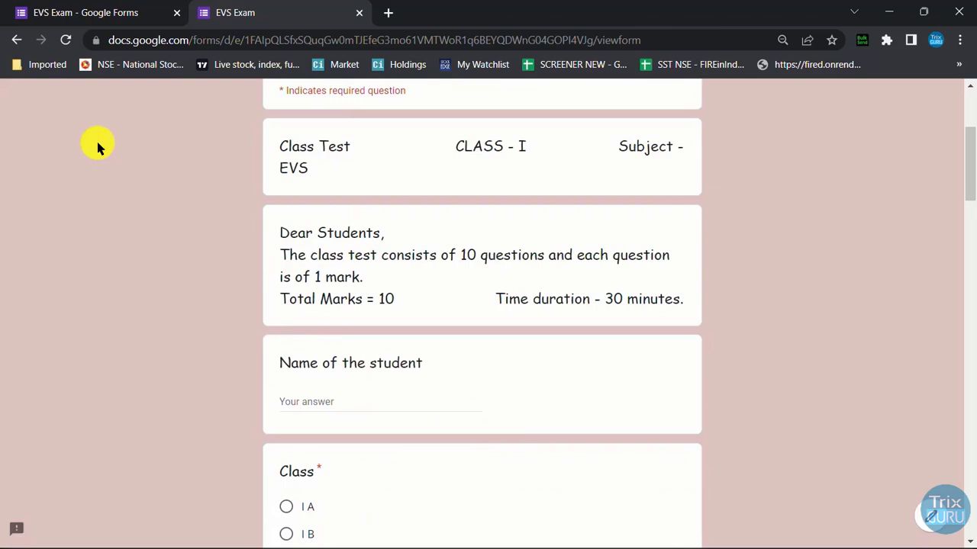
{"action": "scroll", "coordinate": [96, 145], "scroll_direction": "down", "scroll_amount": 2}
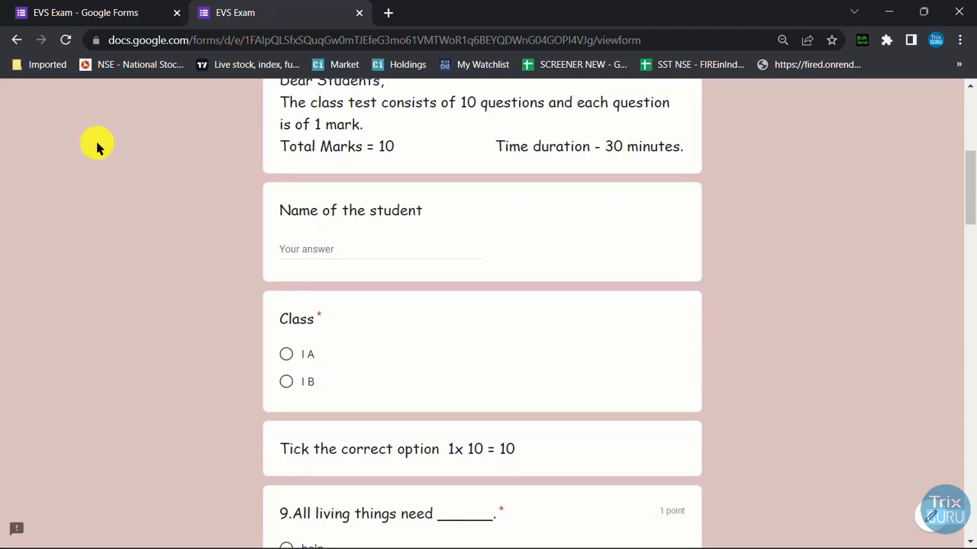
- Fill in the student's name and choose class I A
{"action": "scroll", "coordinate": [96, 145], "scroll_direction": "down", "scroll_amount": 1}
{"action": "left_click", "coordinate": [289, 175]}
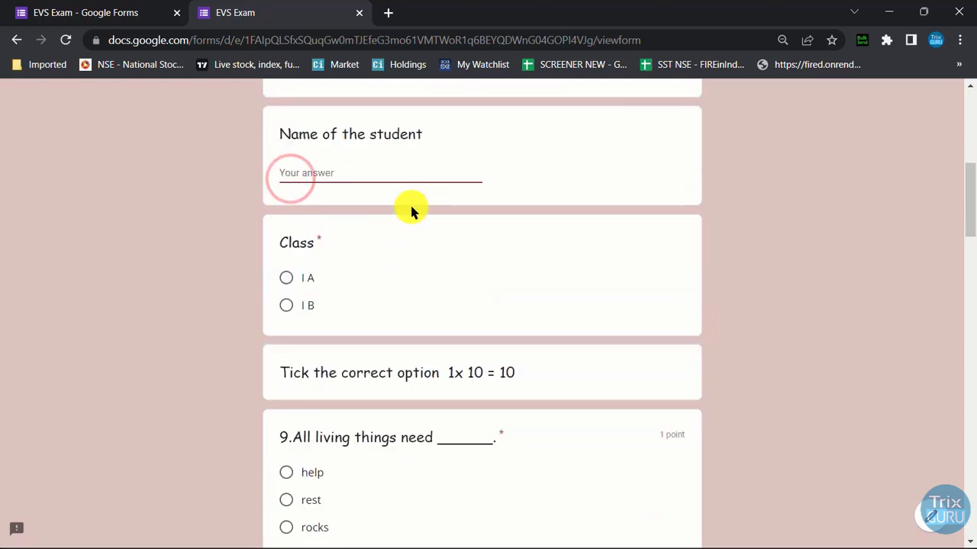
{"action": "type", "text": "rohit"}
{"action": "left_click", "coordinate": [286, 278]}
- Answer the first exam questions, including rest for question 9, living for question 3, food for question 4 and Water for question 1
{"action": "scroll", "coordinate": [371, 253], "scroll_direction": "down", "scroll_amount": 1}
{"action": "scroll", "coordinate": [430, 294], "scroll_direction": "down", "scroll_amount": 3}
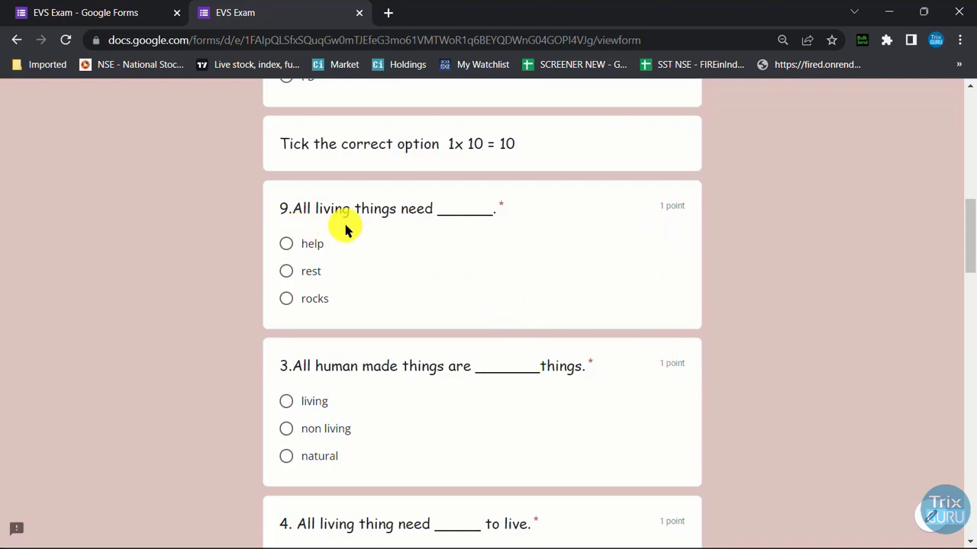
{"action": "left_click", "coordinate": [285, 271]}
{"action": "scroll", "coordinate": [340, 336], "scroll_direction": "down", "scroll_amount": 1}
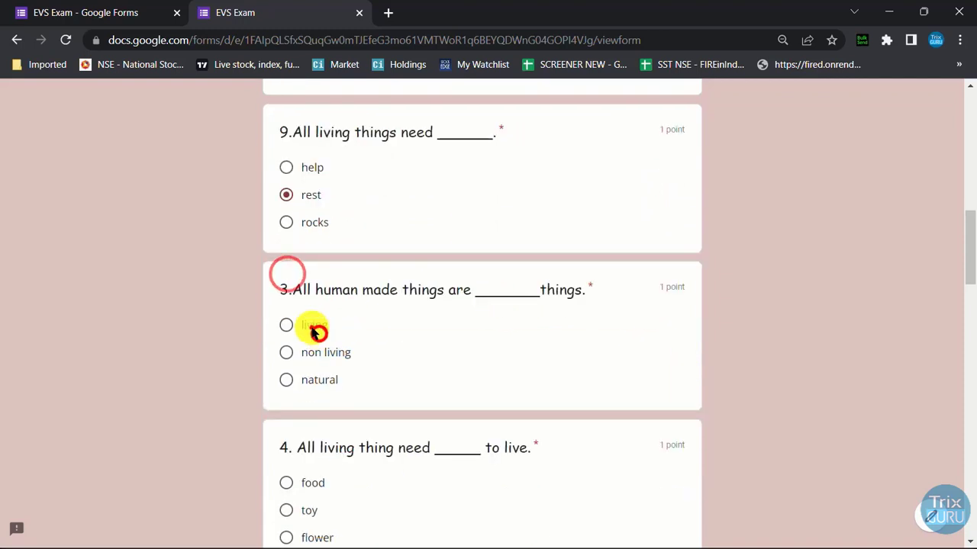
{"action": "left_click", "coordinate": [312, 328]}
{"action": "left_click", "coordinate": [316, 476]}
{"action": "scroll", "coordinate": [341, 401], "scroll_direction": "down", "scroll_amount": 3}
{"action": "left_click", "coordinate": [316, 443]}
{"action": "scroll", "coordinate": [310, 386], "scroll_direction": "down", "scroll_amount": 3}
{"action": "left_click", "coordinate": [308, 375]}
{"action": "scroll", "coordinate": [327, 384], "scroll_direction": "down", "scroll_amount": 3}
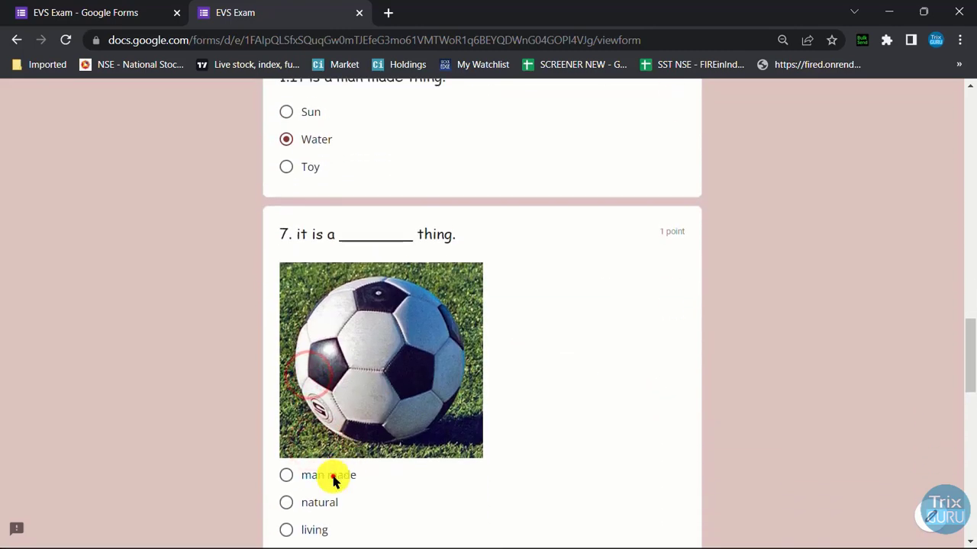
- Answer man made for the football, sun for question 10, living for the puppy and walk for question 6, and submit the form
{"action": "left_click", "coordinate": [333, 475]}
{"action": "scroll", "coordinate": [321, 343], "scroll_direction": "down", "scroll_amount": 5}
{"action": "left_click", "coordinate": [316, 226]}
{"action": "left_click", "coordinate": [316, 253]}
{"action": "left_click", "coordinate": [309, 357]}
{"action": "scroll", "coordinate": [320, 305], "scroll_direction": "down", "scroll_amount": 5}
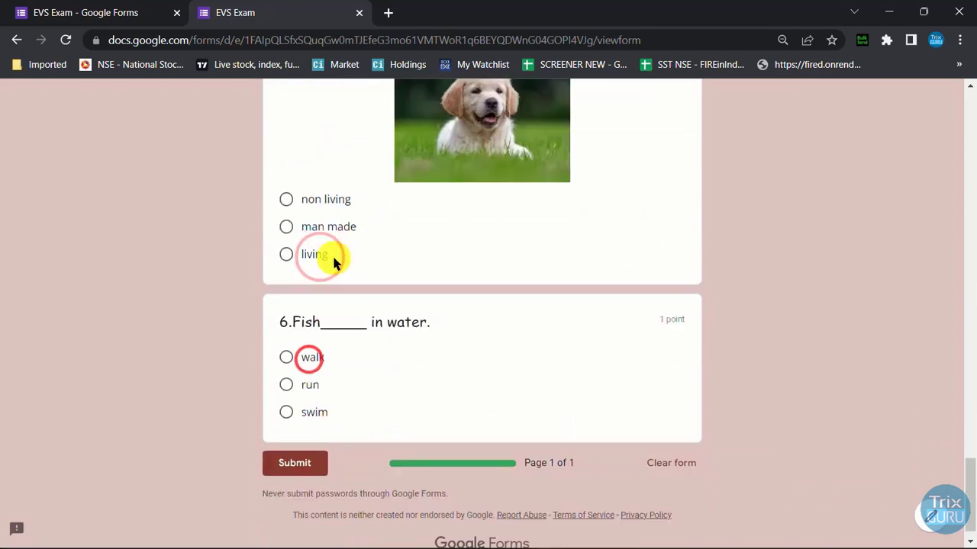
{"action": "left_click", "coordinate": [311, 254]}
{"action": "left_click", "coordinate": [312, 356]}
{"action": "scroll", "coordinate": [377, 408], "scroll_direction": "down", "scroll_amount": 1}
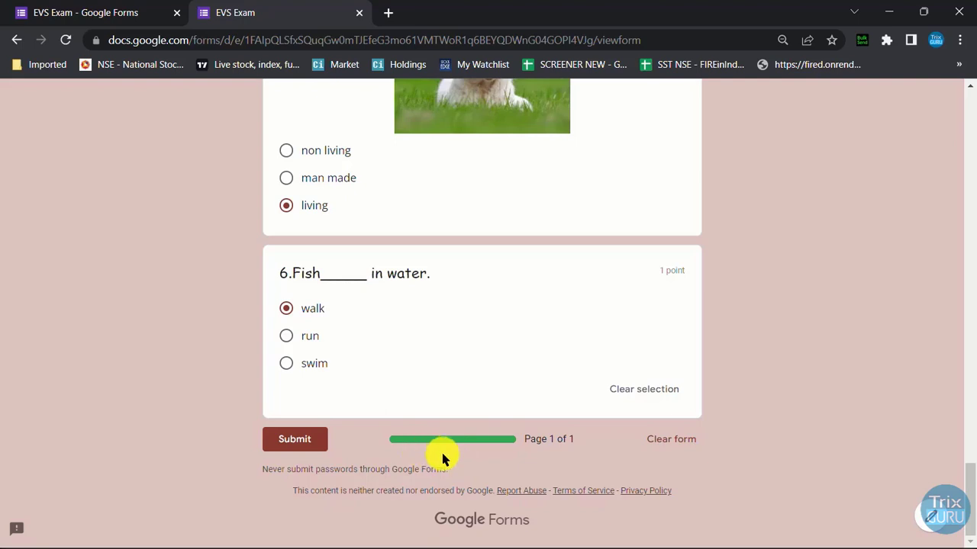
{"action": "left_click", "coordinate": [301, 445]}
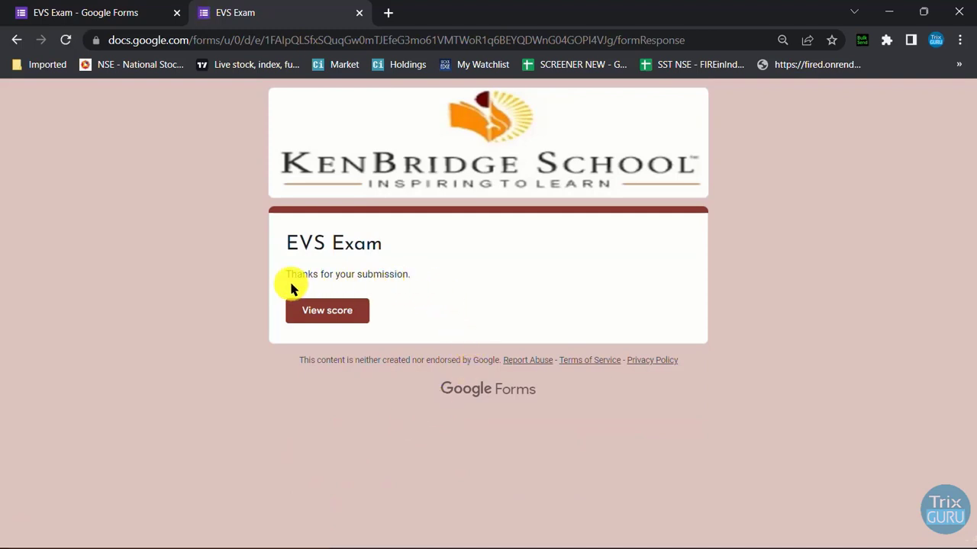
- View the score of the submitted response and review the marked answers
{"action": "left_click", "coordinate": [342, 322]}
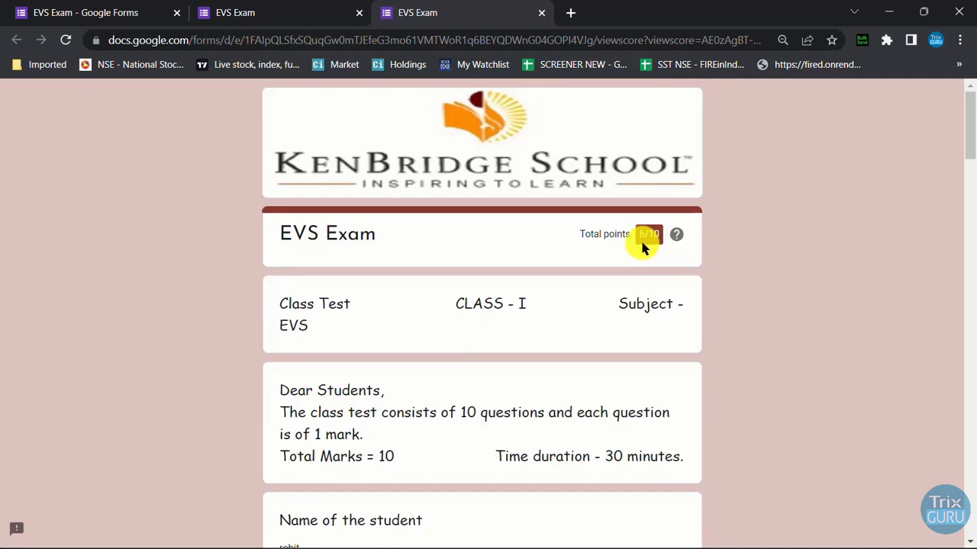
{"action": "left_click_drag", "start_coordinate": [968, 136], "coordinate": [967, 464]}
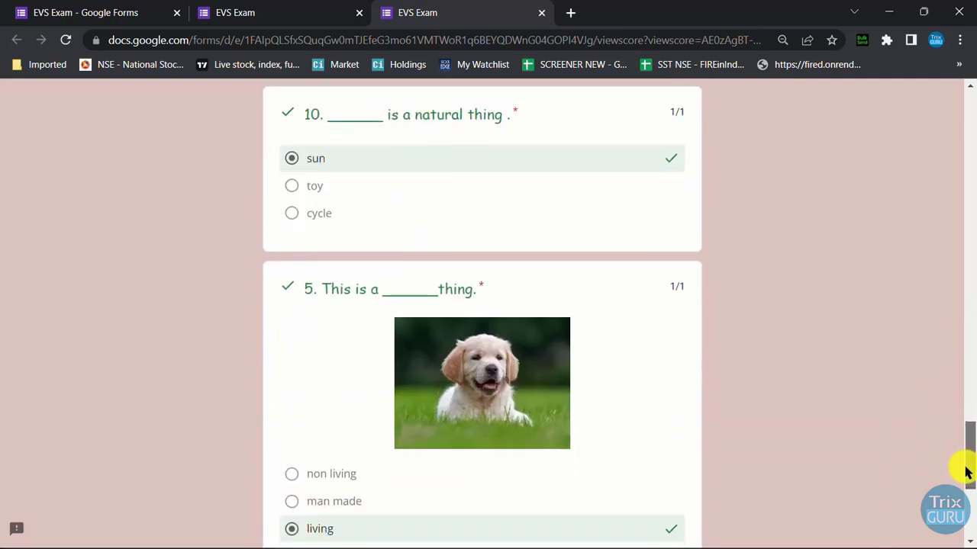
{"action": "left_click", "coordinate": [542, 13]}
- Reopen the form from the copied link, choose class I B and fill in the student's name
{"action": "left_click", "coordinate": [322, 41]}
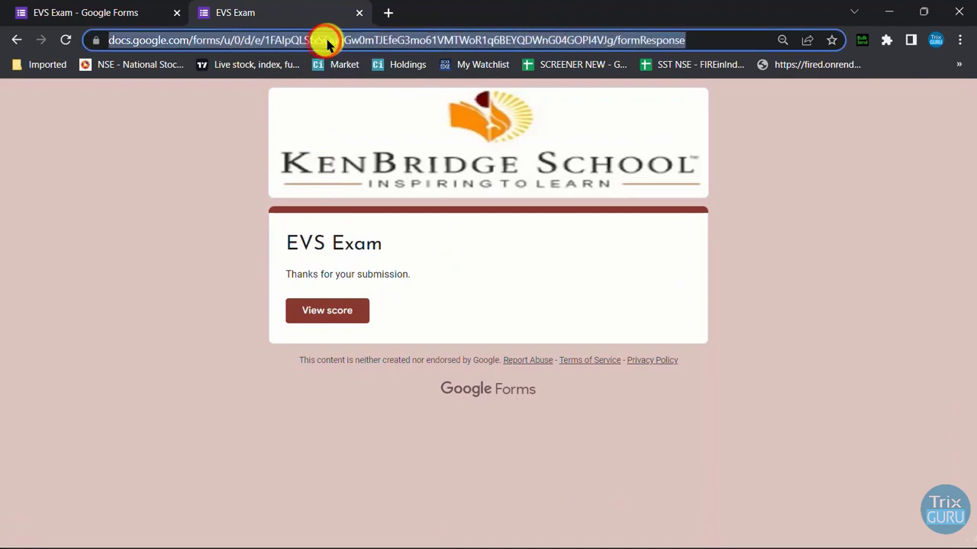
{"action": "key", "text": "ctrl+v"}
{"action": "key", "text": "Return"}
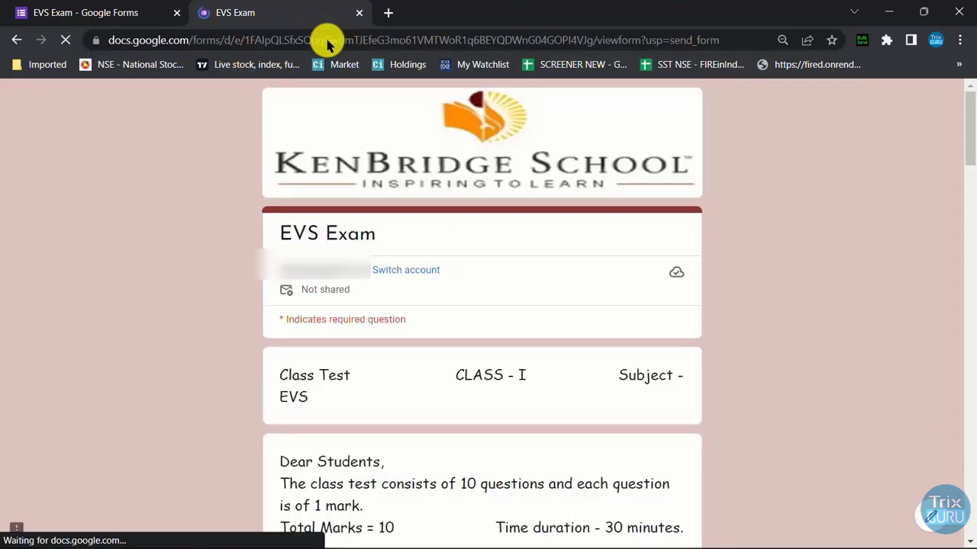
{"action": "scroll", "coordinate": [761, 371], "scroll_direction": "down", "scroll_amount": 3}
{"action": "left_click", "coordinate": [285, 501]}
{"action": "scroll", "coordinate": [331, 375], "scroll_direction": "down", "scroll_amount": 3}
{"action": "left_click", "coordinate": [331, 375]}
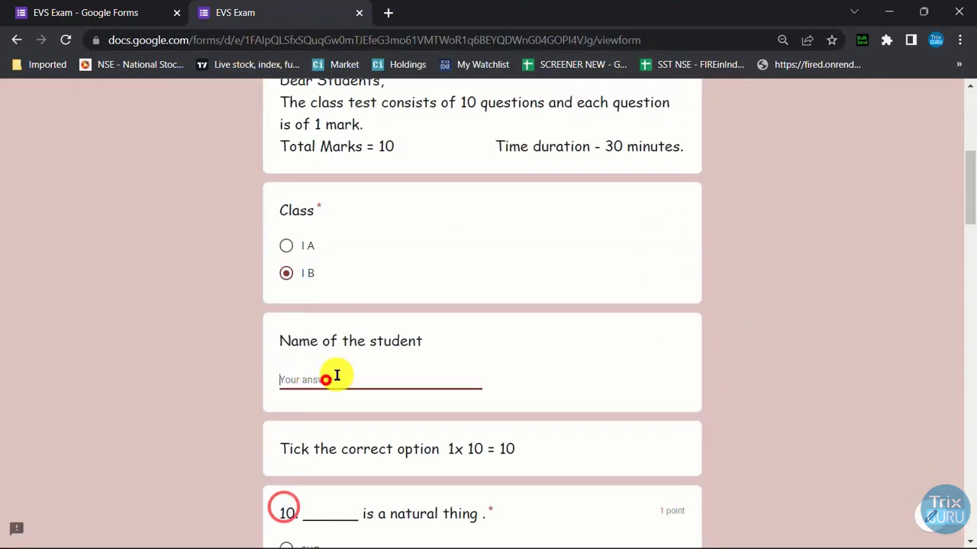
{"action": "type", "text": "raj"}
- Answer the first questions of the second response, including run for question 6 and Toy for question 1
{"action": "scroll", "coordinate": [338, 374], "scroll_direction": "down", "scroll_amount": 2}
{"action": "scroll", "coordinate": [338, 374], "scroll_direction": "down", "scroll_amount": 3}
{"action": "left_click", "coordinate": [283, 161]}
{"action": "left_click", "coordinate": [283, 345]}
{"action": "scroll", "coordinate": [280, 351], "scroll_direction": "down", "scroll_amount": 2}
{"action": "left_click", "coordinate": [286, 400]}
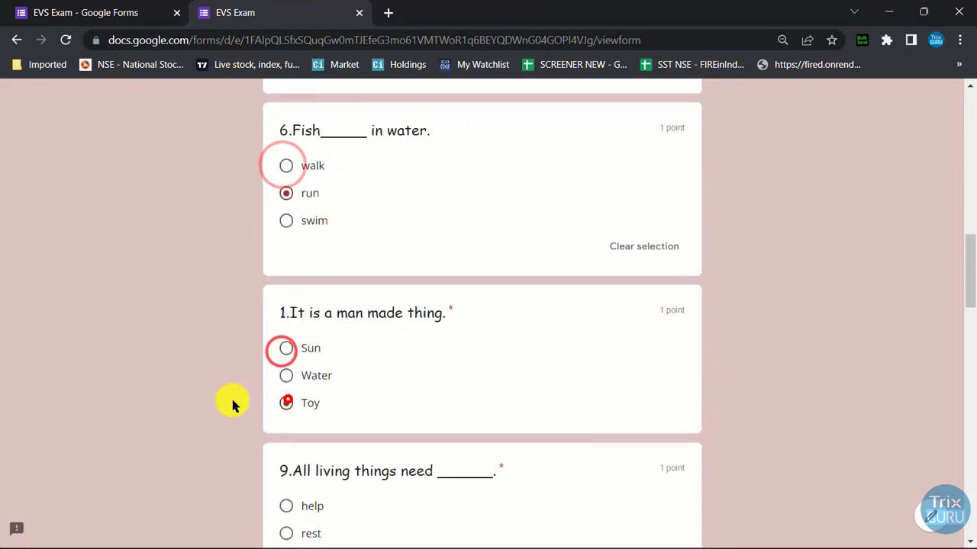
- Answer the remaining questions, choosing man made for the football, and submit the second response
{"action": "scroll", "coordinate": [231, 396], "scroll_direction": "down", "scroll_amount": 2}
{"action": "left_click", "coordinate": [287, 384]}
{"action": "scroll", "coordinate": [288, 384], "scroll_direction": "down", "scroll_amount": 3}
{"action": "left_click", "coordinate": [287, 338]}
{"action": "left_click", "coordinate": [289, 466]}
{"action": "scroll", "coordinate": [290, 458], "scroll_direction": "down", "scroll_amount": 4}
{"action": "left_click", "coordinate": [287, 350]}
{"action": "scroll", "coordinate": [287, 350], "scroll_direction": "down", "scroll_amount": 4}
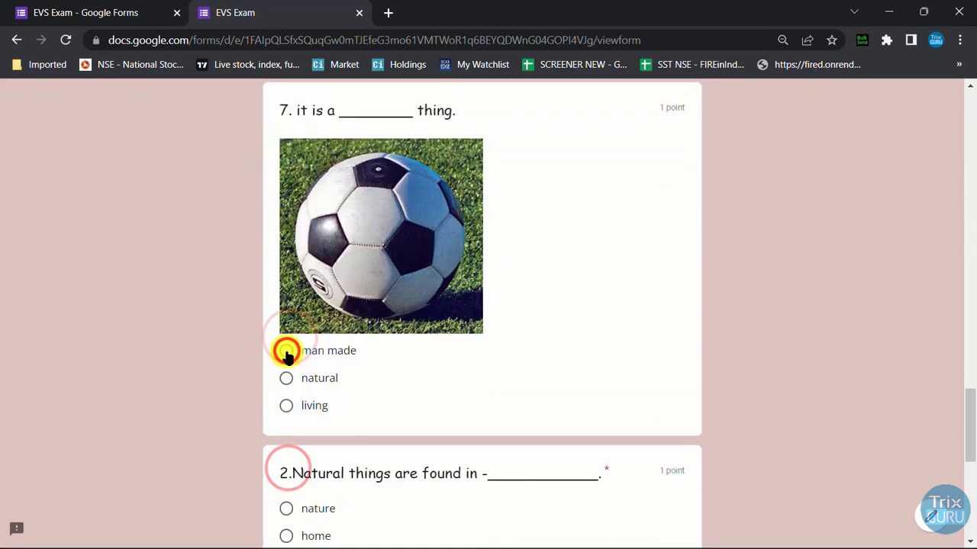
{"action": "left_click", "coordinate": [286, 351]}
{"action": "left_click", "coordinate": [286, 229]}
{"action": "scroll", "coordinate": [287, 232], "scroll_direction": "down", "scroll_amount": 3}
{"action": "left_click", "coordinate": [286, 360]}
{"action": "left_click", "coordinate": [313, 441]}
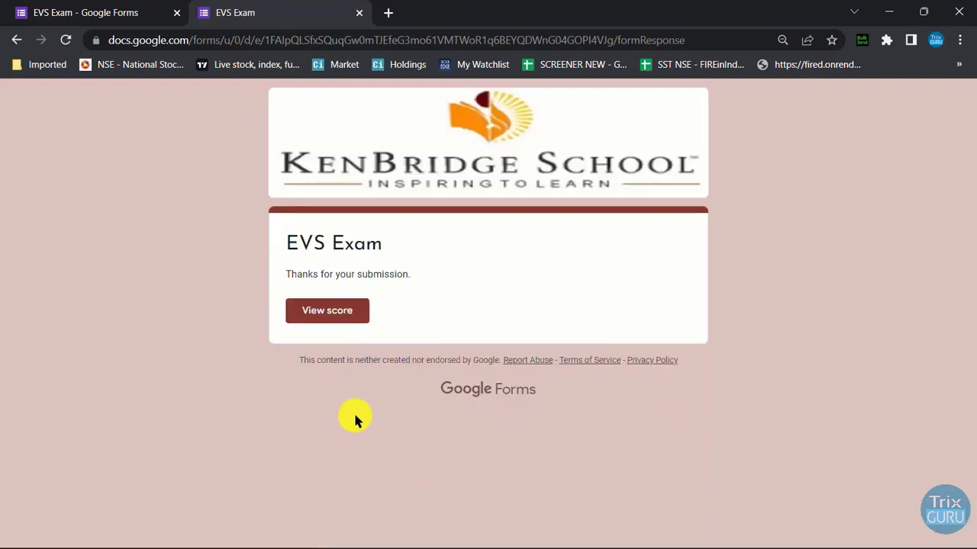
- Return to the form editor and examine the response summary's insights, points distribution and frequently missed questions
{"action": "left_click", "coordinate": [358, 13]}
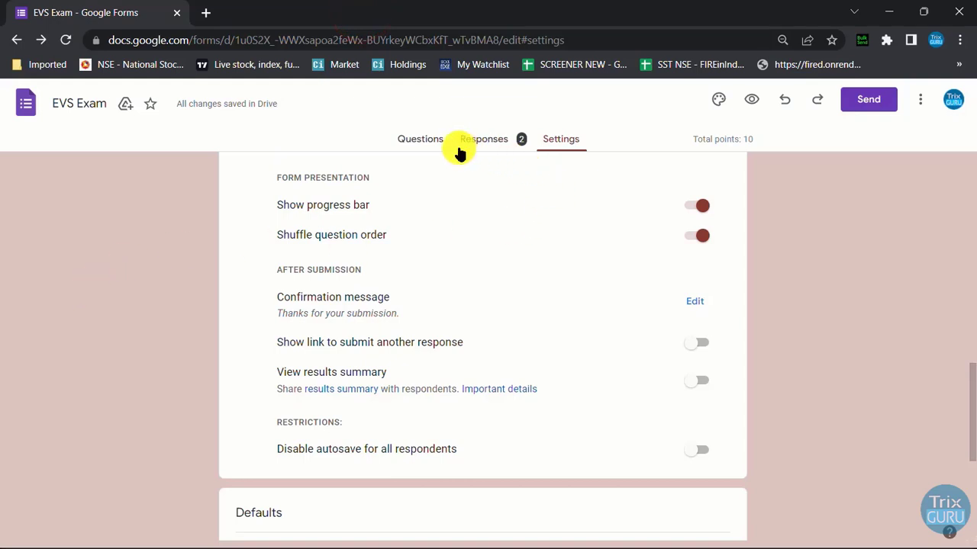
{"action": "left_click", "coordinate": [501, 145]}
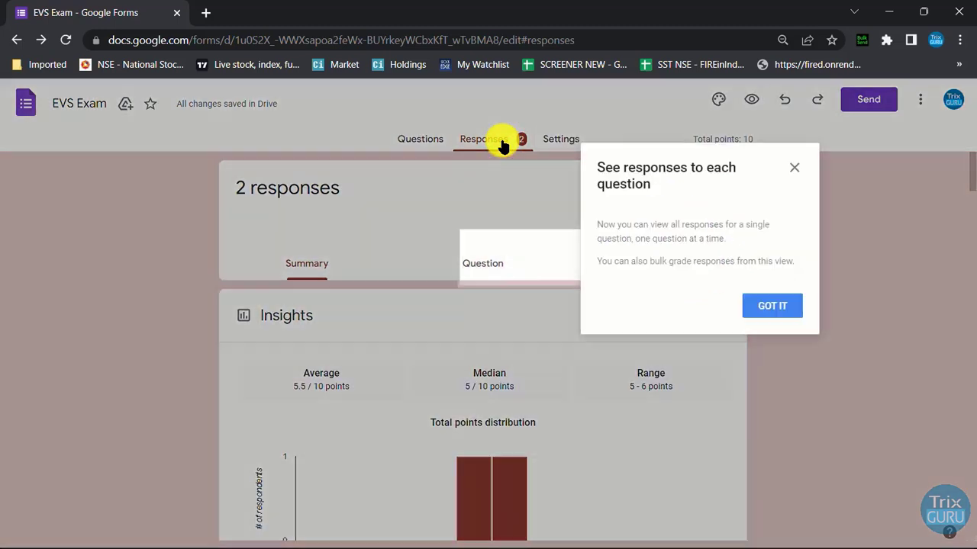
{"action": "left_click", "coordinate": [778, 307]}
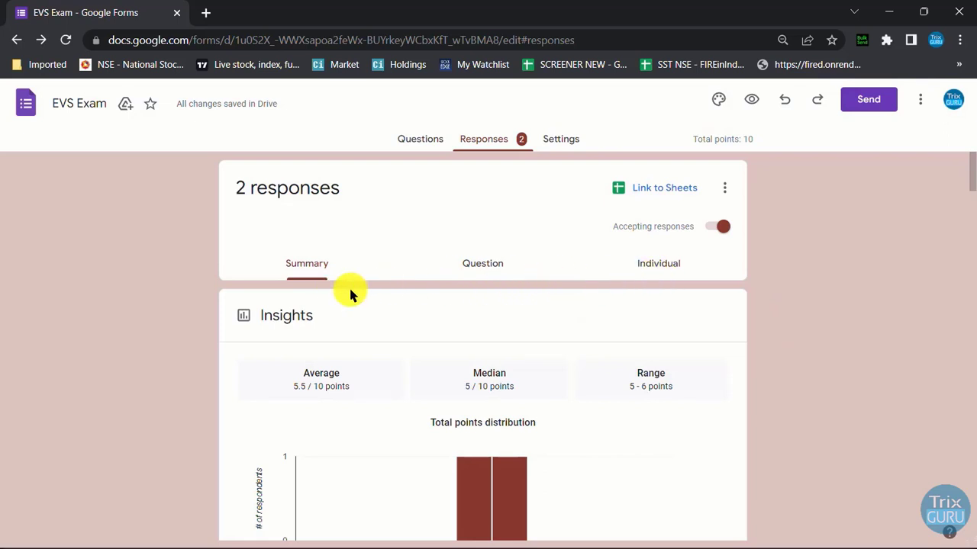
{"action": "scroll", "coordinate": [350, 293], "scroll_direction": "down", "scroll_amount": 2}
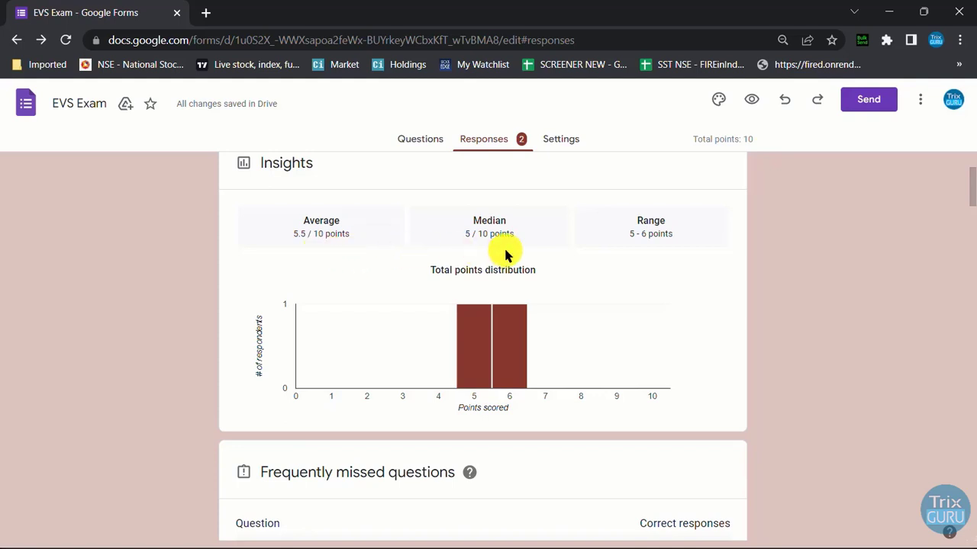
{"action": "scroll", "coordinate": [572, 261], "scroll_direction": "down", "scroll_amount": 2}
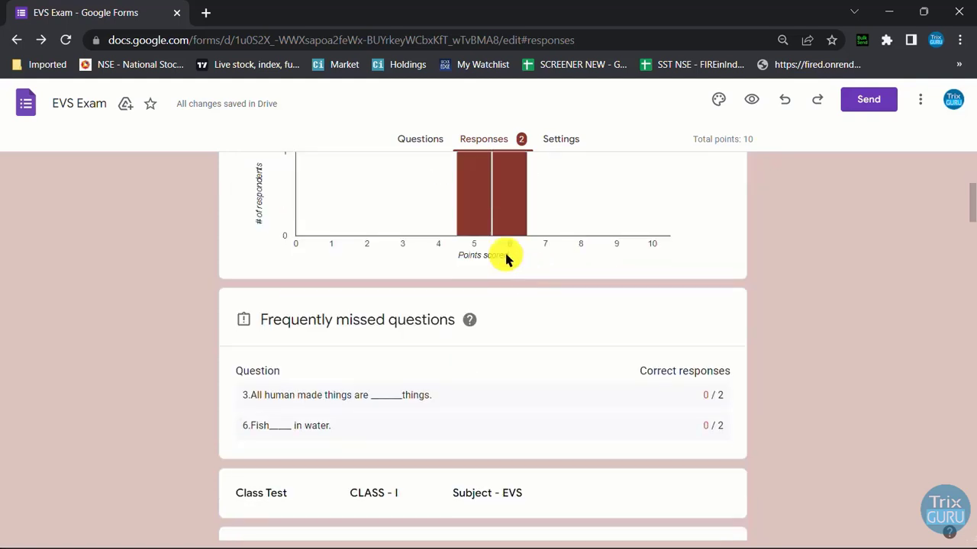
{"action": "scroll", "coordinate": [458, 270], "scroll_direction": "down", "scroll_amount": 1}
{"action": "scroll", "coordinate": [341, 273], "scroll_direction": "down", "scroll_amount": 1}
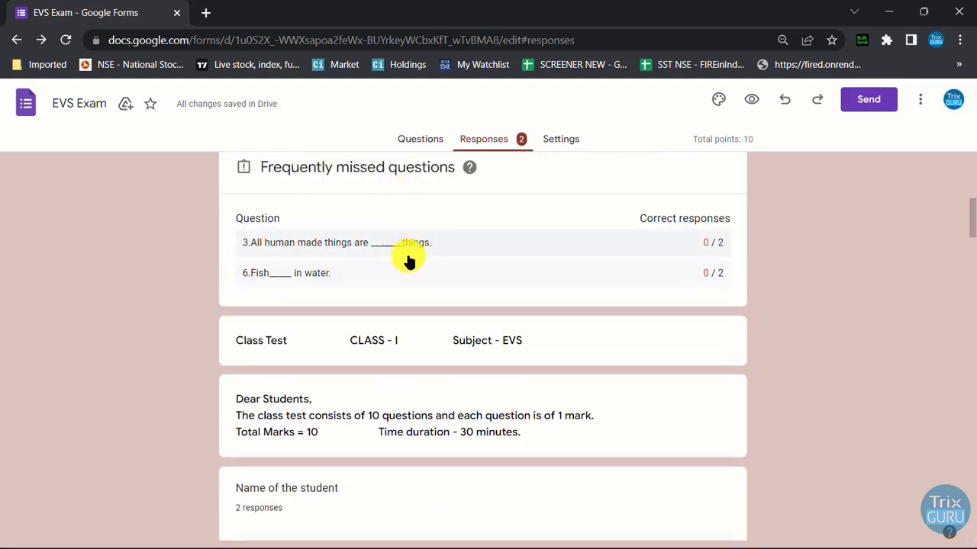
- Examine the summary's student names, class chart and per-question answer charts
{"action": "scroll", "coordinate": [407, 286], "scroll_direction": "down", "scroll_amount": 3}
{"action": "scroll", "coordinate": [408, 297], "scroll_direction": "down", "scroll_amount": 1}
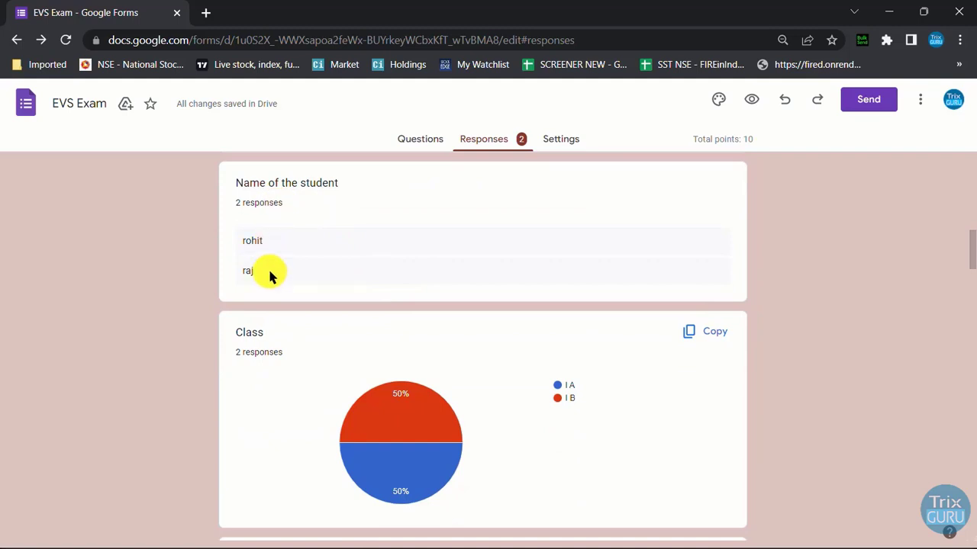
{"action": "scroll", "coordinate": [271, 279], "scroll_direction": "down", "scroll_amount": 2}
{"action": "scroll", "coordinate": [468, 297], "scroll_direction": "down", "scroll_amount": 3}
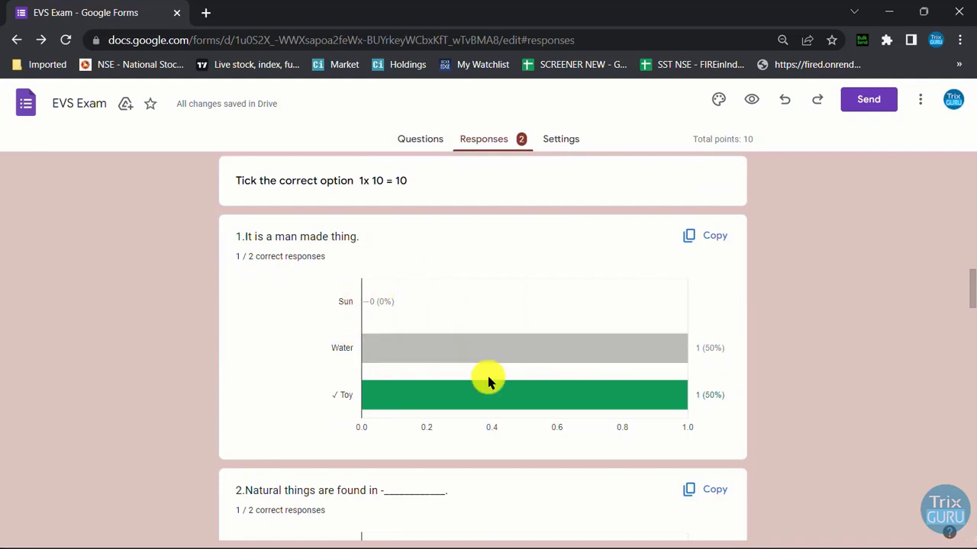
{"action": "scroll", "coordinate": [488, 382], "scroll_direction": "down", "scroll_amount": 2}
{"action": "scroll", "coordinate": [244, 361], "scroll_direction": "down", "scroll_amount": 2}
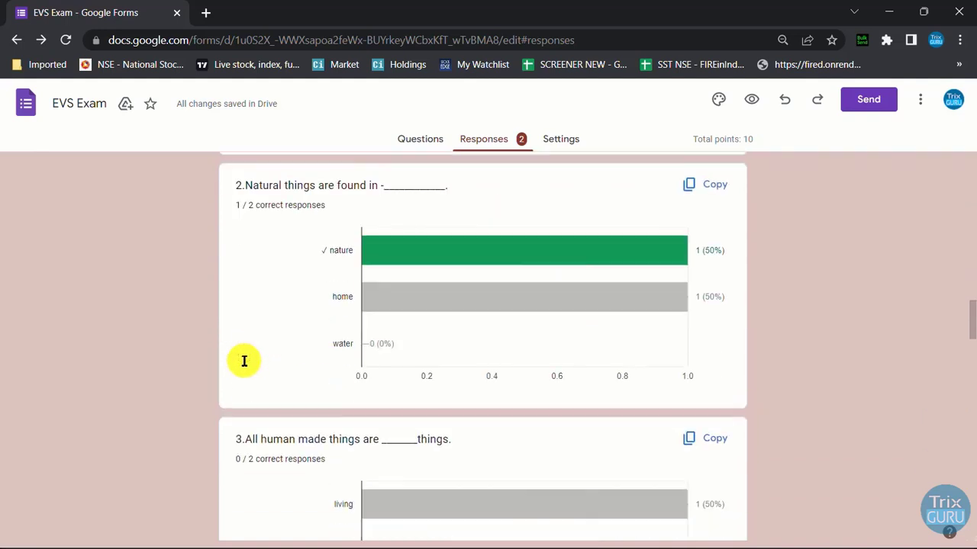
- Show the responses by question and examine the answers to question 1, "It is a man made thing."
{"action": "left_click_drag", "start_coordinate": [969, 336], "coordinate": [973, 189]}
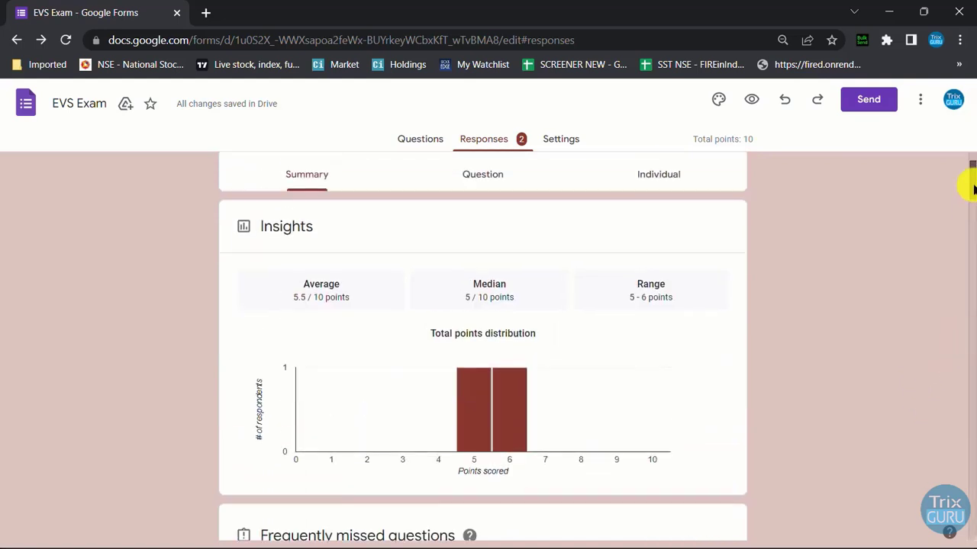
{"action": "scroll", "coordinate": [973, 190], "scroll_direction": "up", "scroll_amount": 1}
{"action": "left_click", "coordinate": [496, 263]}
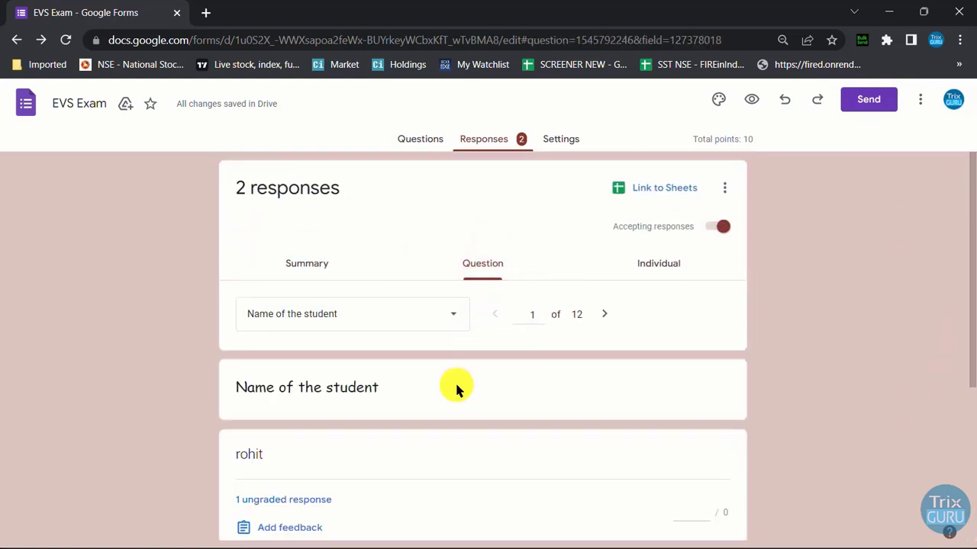
{"action": "scroll", "coordinate": [457, 387], "scroll_direction": "down", "scroll_amount": 1}
{"action": "left_click", "coordinate": [451, 240]}
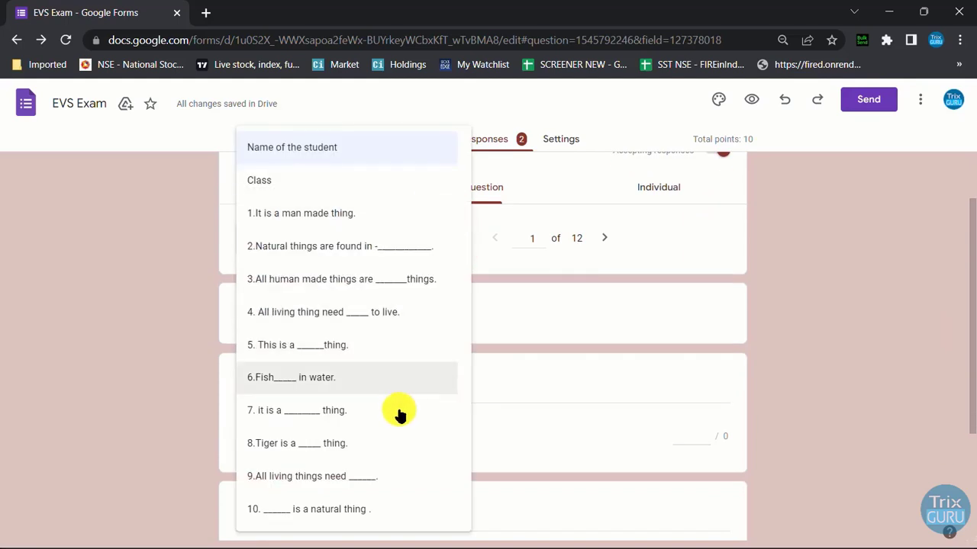
{"action": "left_click", "coordinate": [428, 228]}
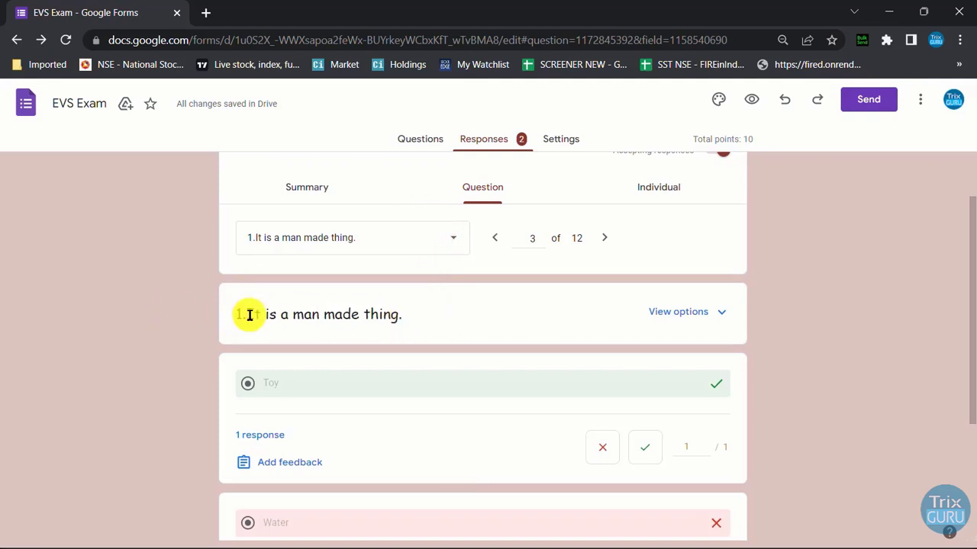
{"action": "scroll", "coordinate": [201, 320], "scroll_direction": "down", "scroll_amount": 2}
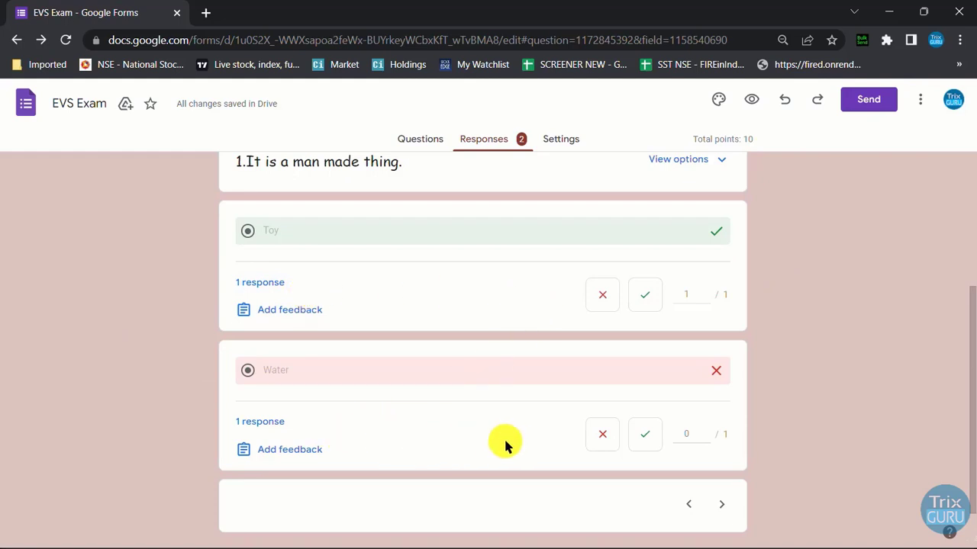
- Go to question 4, "All living thing need _____ to live.", and review the answers submitted for it
{"action": "scroll", "coordinate": [511, 445], "scroll_direction": "up", "scroll_amount": 2}
{"action": "left_click", "coordinate": [382, 238]}
{"action": "left_click", "coordinate": [371, 320]}
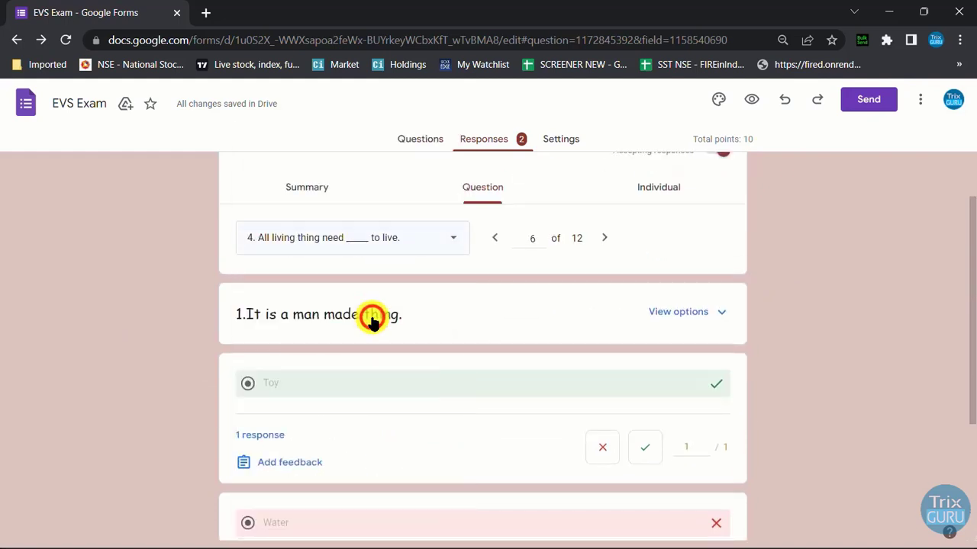
{"action": "left_click", "coordinate": [603, 237]}
{"action": "left_click", "coordinate": [501, 314]}
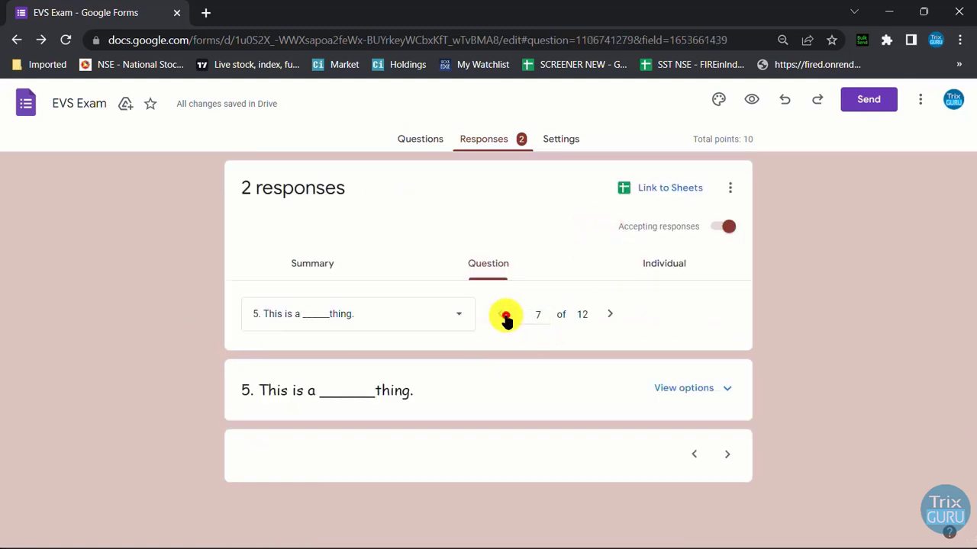
{"action": "scroll", "coordinate": [556, 392], "scroll_direction": "down", "scroll_amount": 2}
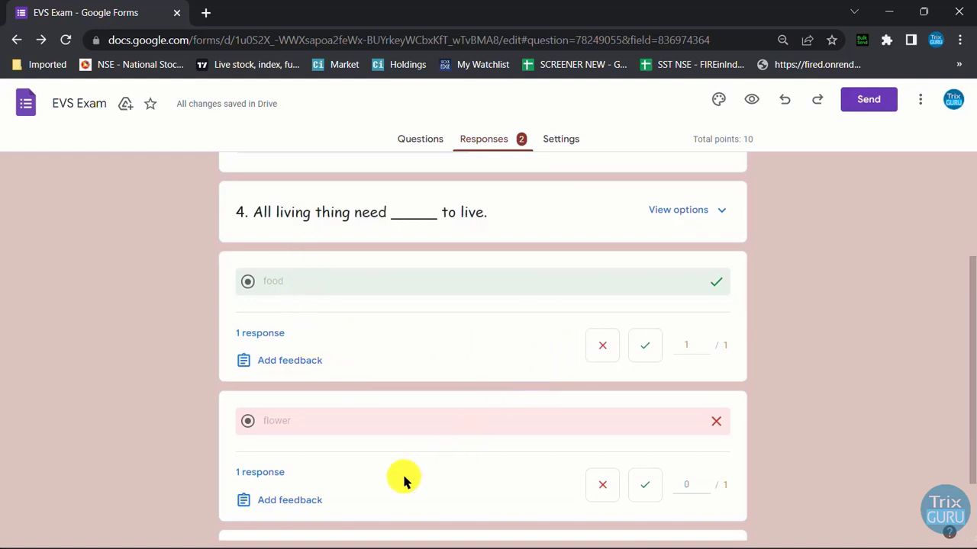
{"action": "scroll", "coordinate": [519, 381], "scroll_direction": "up", "scroll_amount": 3}
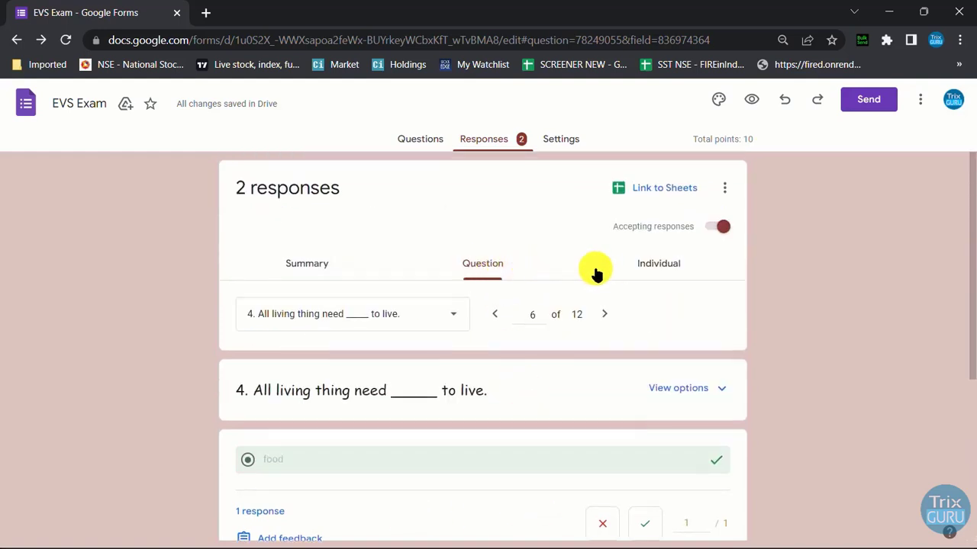
- Show the responses individually and examine the first student's score, class and graded answers
{"action": "left_click", "coordinate": [655, 266]}
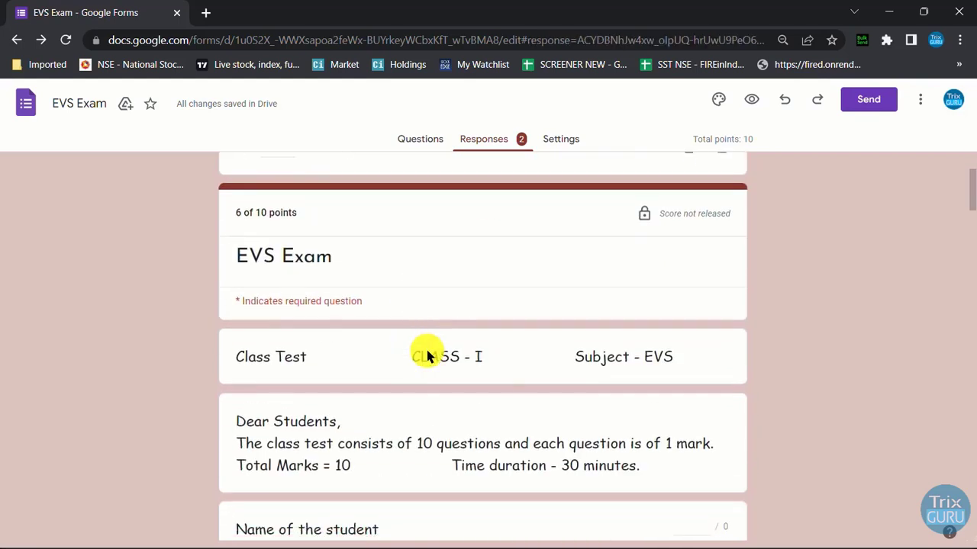
{"action": "scroll", "coordinate": [442, 336], "scroll_direction": "up", "scroll_amount": 2}
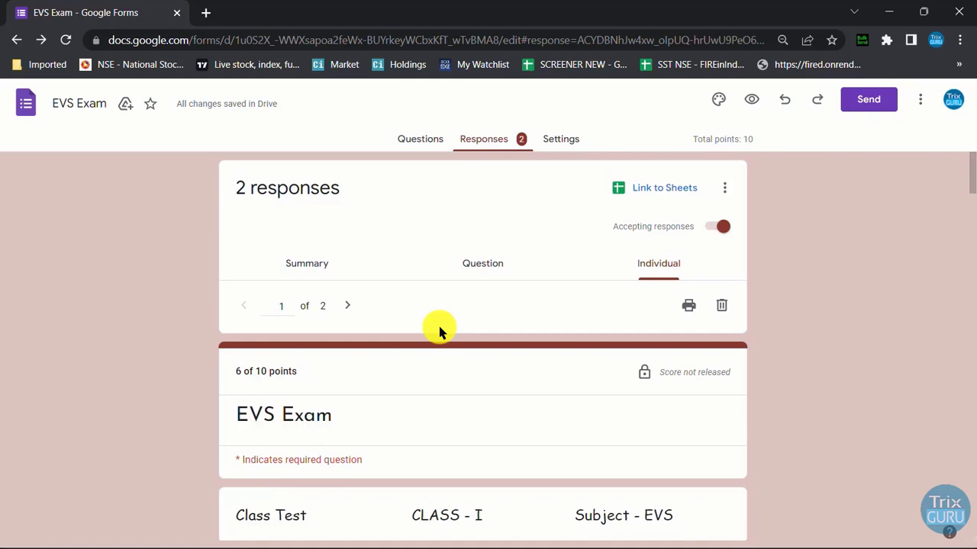
{"action": "scroll", "coordinate": [439, 330], "scroll_direction": "down", "scroll_amount": 1}
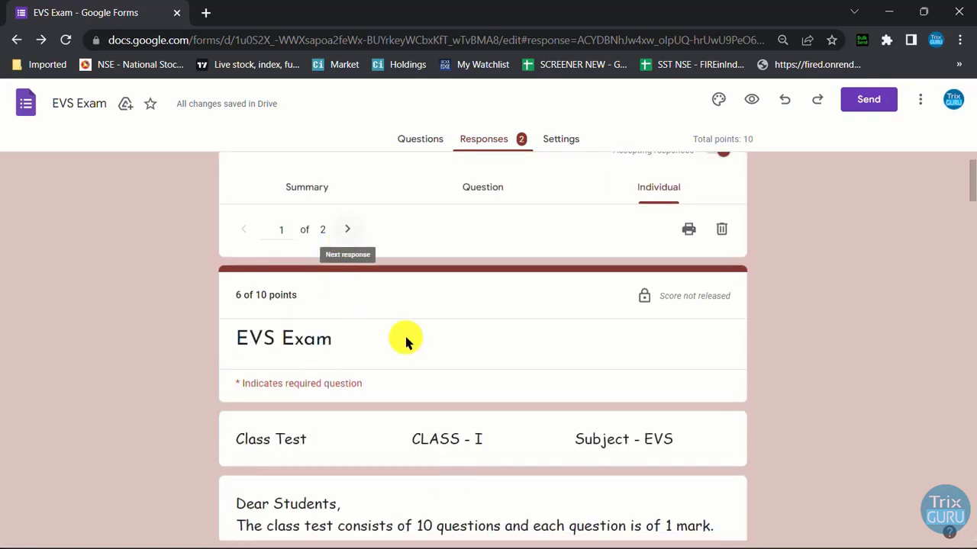
{"action": "scroll", "coordinate": [404, 342], "scroll_direction": "down", "scroll_amount": 3}
{"action": "scroll", "coordinate": [259, 415], "scroll_direction": "down", "scroll_amount": 2}
{"action": "scroll", "coordinate": [296, 427], "scroll_direction": "down", "scroll_amount": 5}
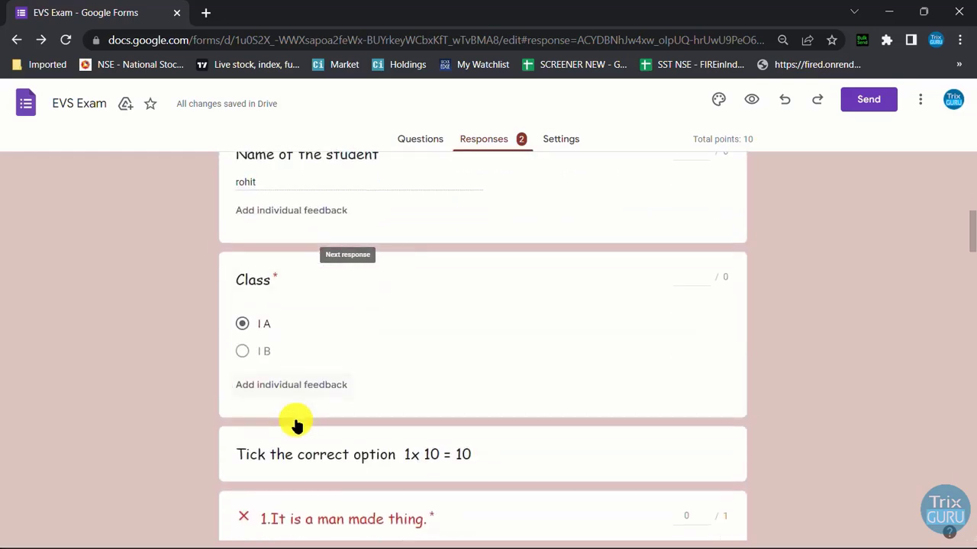
{"action": "scroll", "coordinate": [296, 365], "scroll_direction": "down", "scroll_amount": 7}
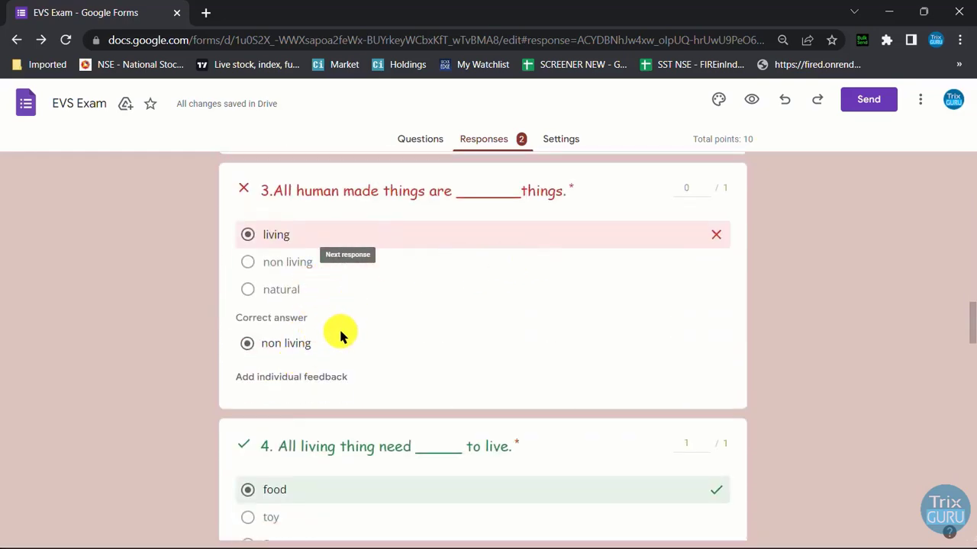
{"action": "scroll", "coordinate": [948, 343], "scroll_direction": "down", "scroll_amount": 2}
- Go to the second individual response and review its student details and answers
{"action": "left_click_drag", "start_coordinate": [972, 348], "coordinate": [973, 157]}
{"action": "left_click", "coordinate": [347, 306]}
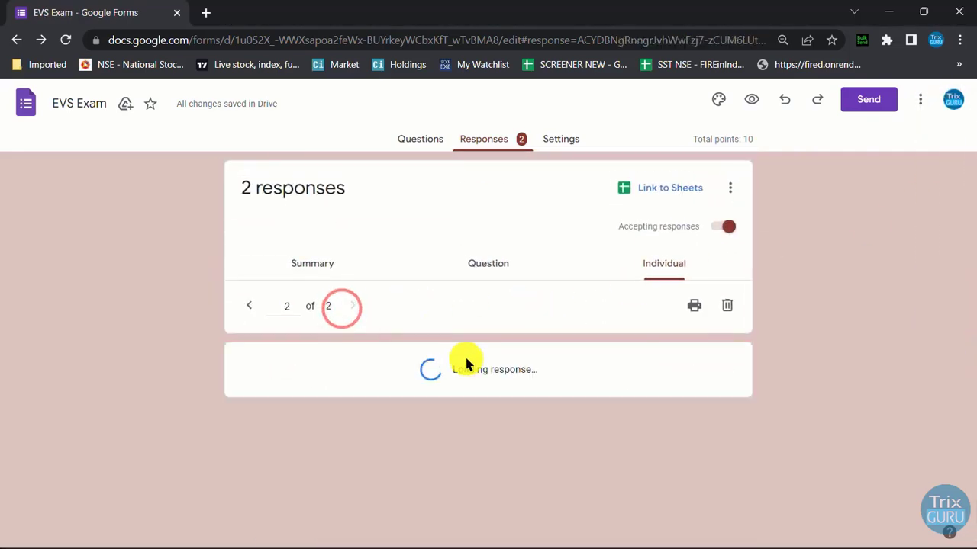
{"action": "scroll", "coordinate": [460, 412], "scroll_direction": "down", "scroll_amount": 5}
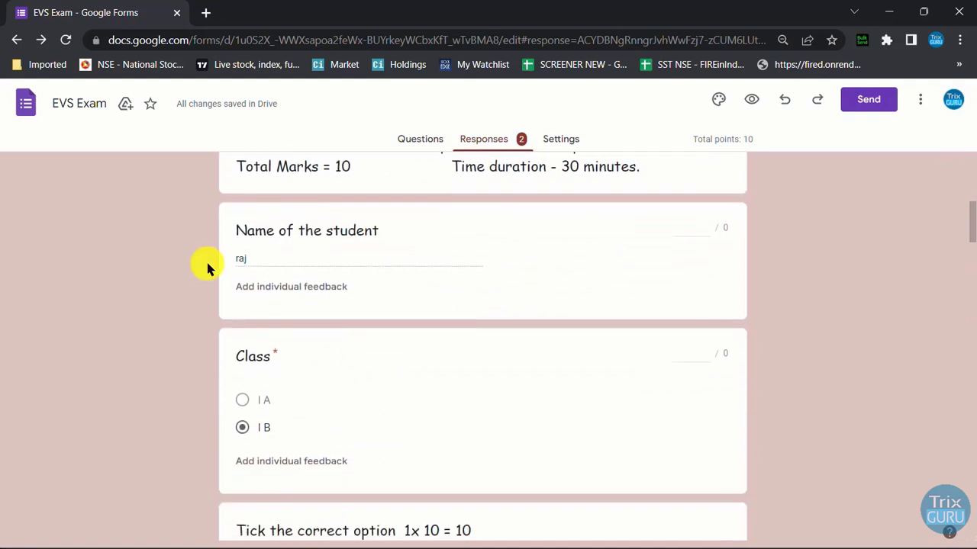
{"action": "scroll", "coordinate": [207, 264], "scroll_direction": "down", "scroll_amount": 5}
{"action": "left_click_drag", "start_coordinate": [973, 275], "coordinate": [960, 171]}
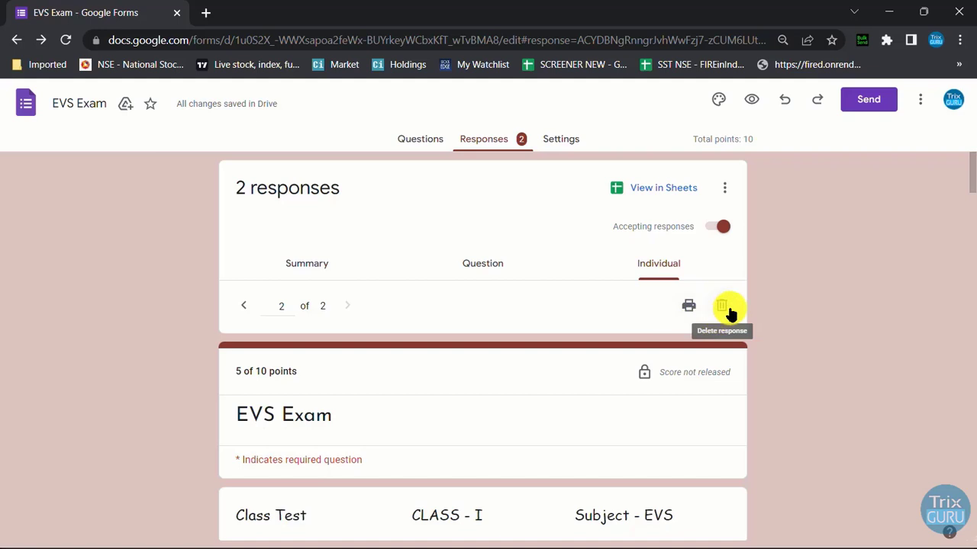
- Look through the additional options for managing the collected responses, such as notifications, download, print and delete
{"action": "left_click", "coordinate": [785, 265]}
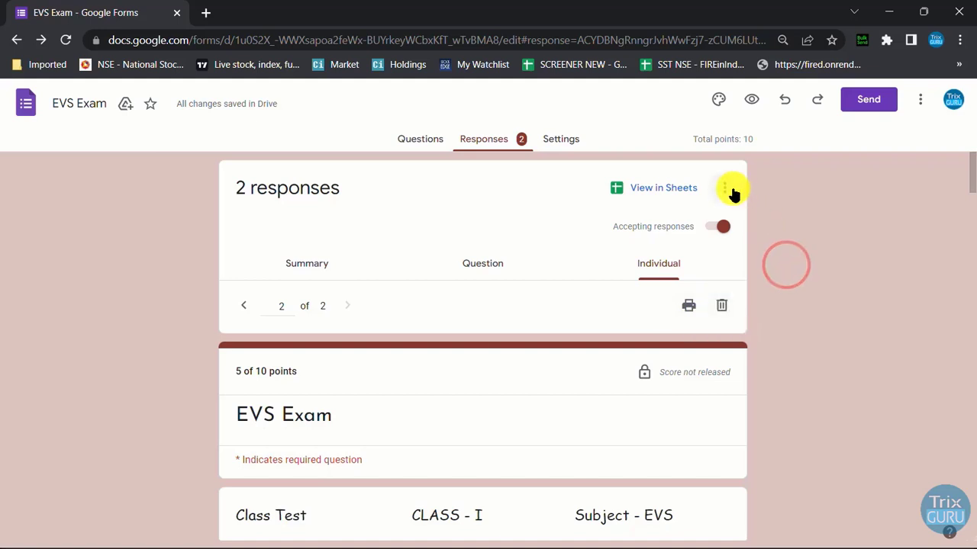
{"action": "left_click", "coordinate": [727, 189]}
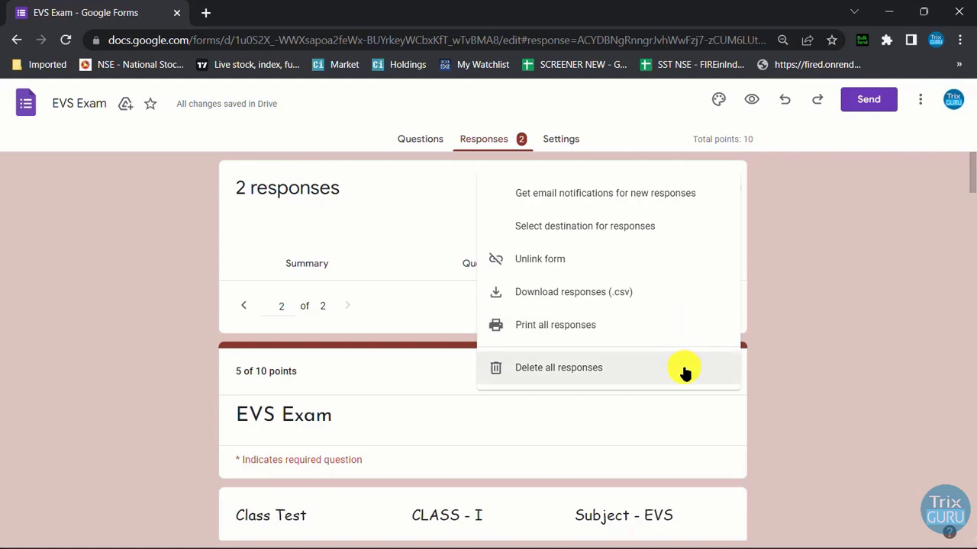
{"action": "left_click", "coordinate": [862, 308]}
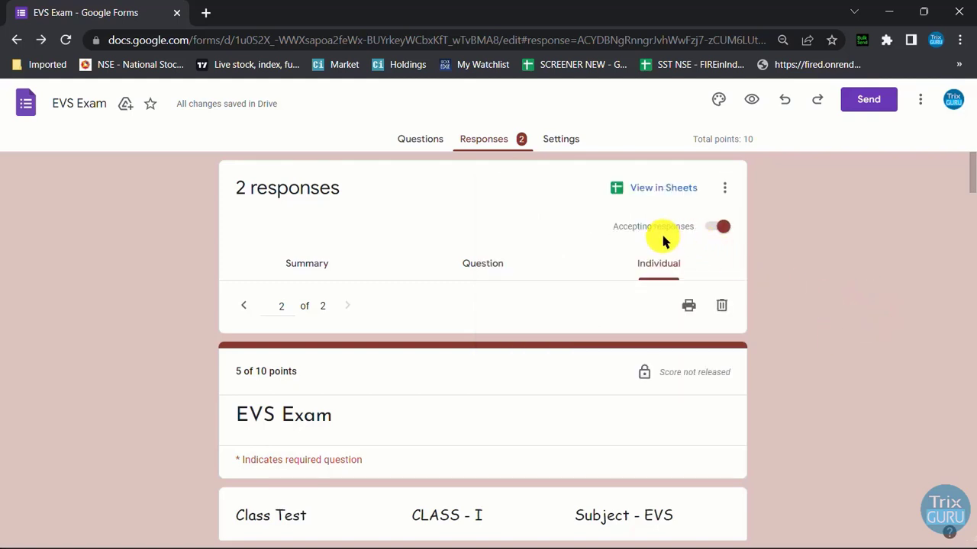
- Stop the form from accepting responses and switch acceptance back on
{"action": "left_click", "coordinate": [720, 230]}
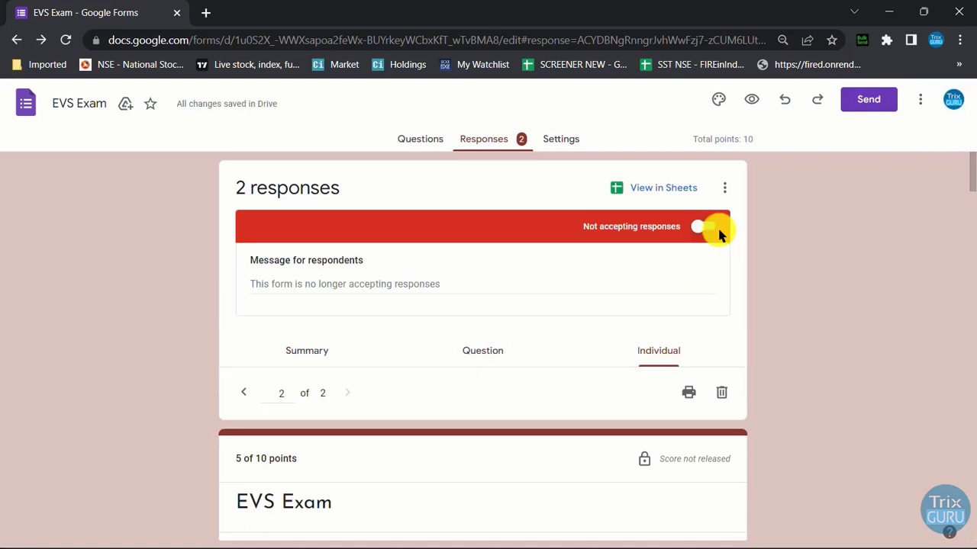
{"action": "left_click", "coordinate": [716, 229]}
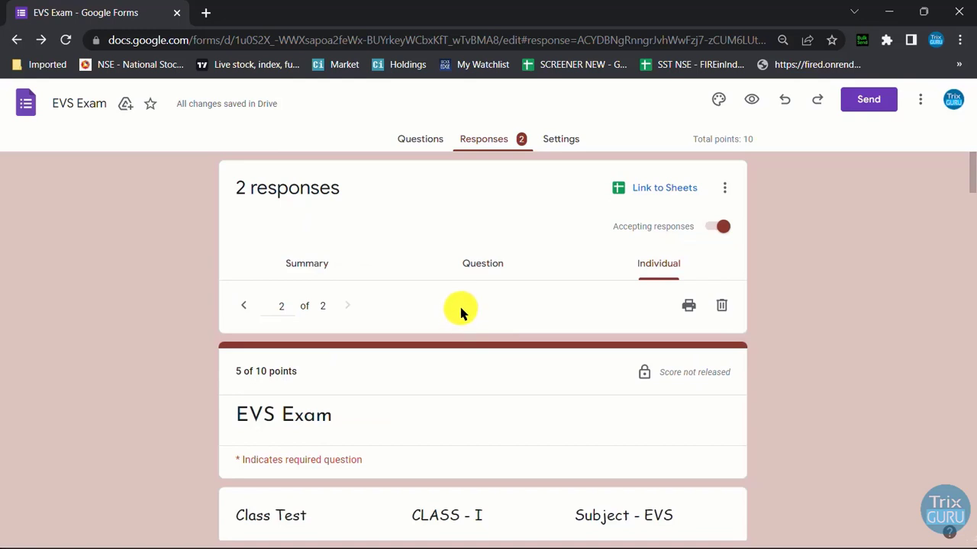
- Link the form's responses to a new spreadsheet named EVS Exam (Responses)
{"action": "left_click", "coordinate": [649, 190]}
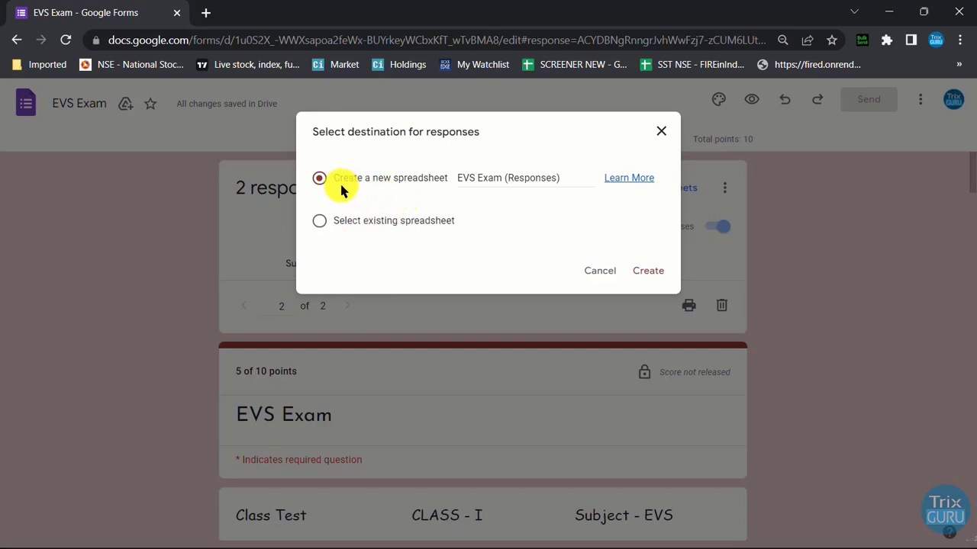
{"action": "left_click", "coordinate": [654, 272]}
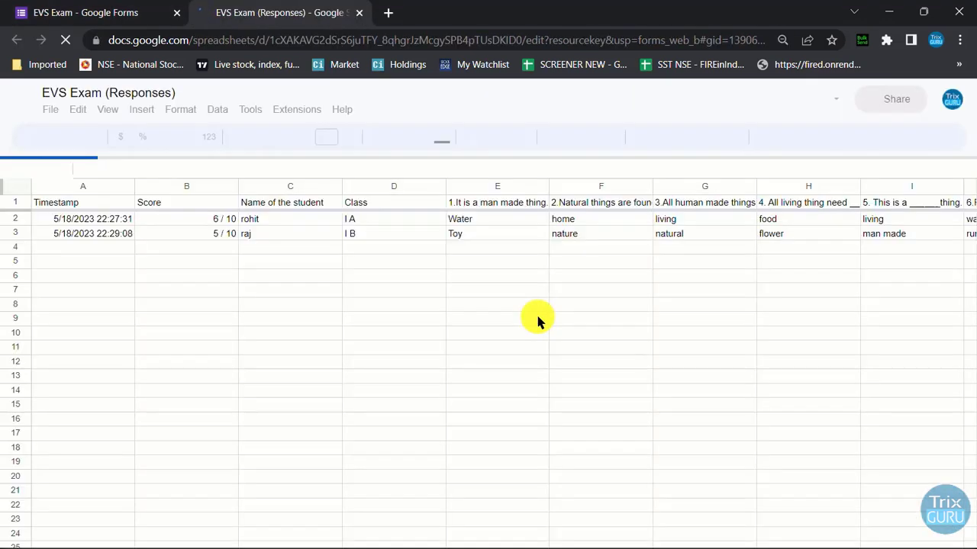
- Examine the timestamps, scores and student names in the response spreadsheet, and close it to return to the form
{"action": "left_click", "coordinate": [94, 220]}
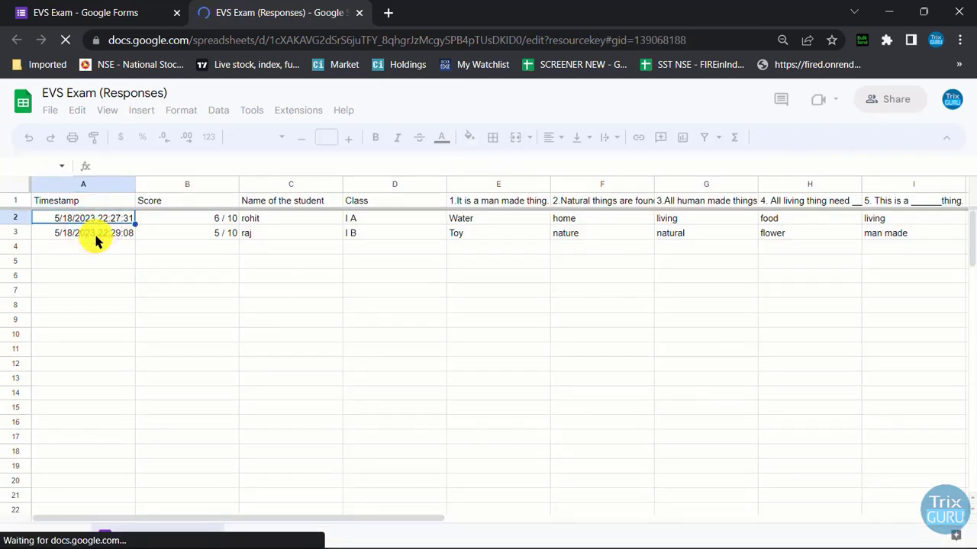
{"action": "left_click", "coordinate": [96, 235]}
{"action": "left_click", "coordinate": [187, 220]}
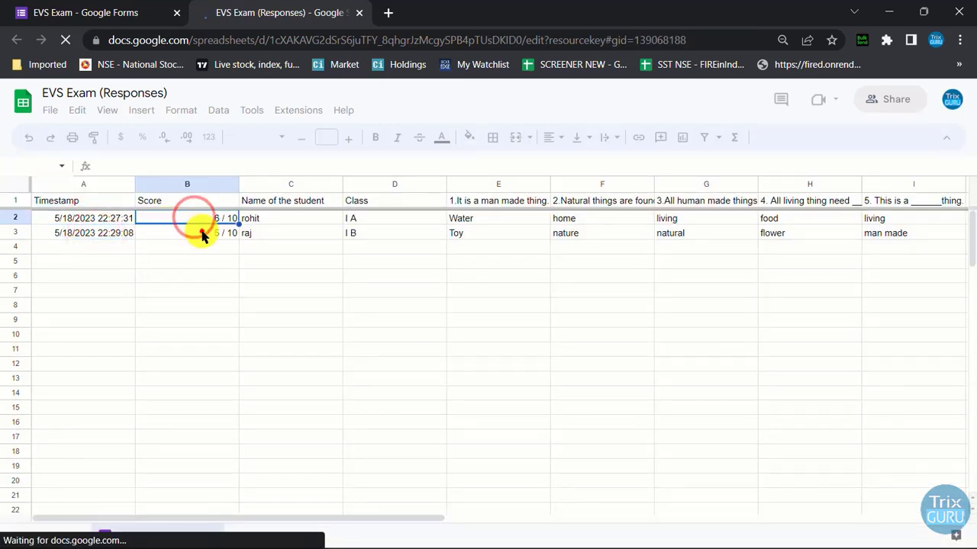
{"action": "left_click", "coordinate": [202, 232]}
{"action": "left_click", "coordinate": [324, 218]}
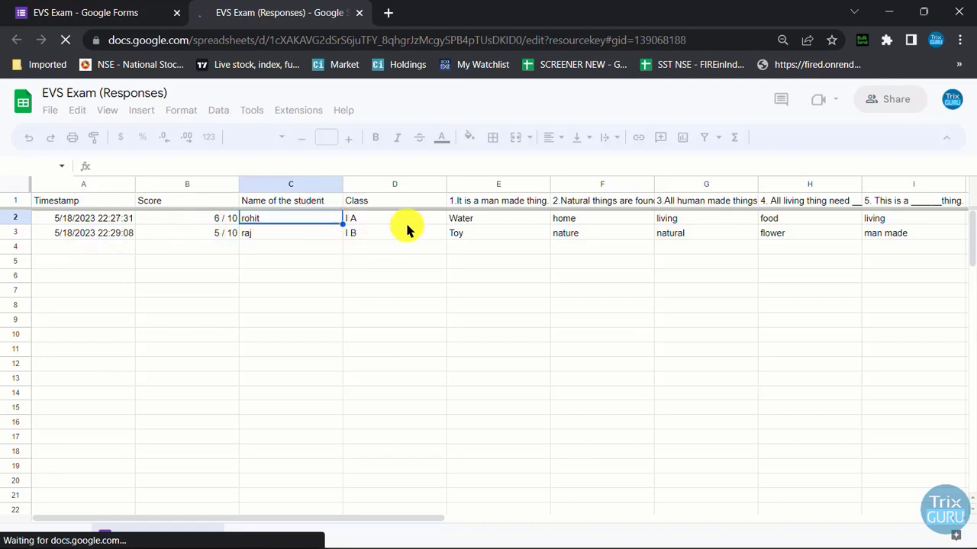
{"action": "left_click_drag", "start_coordinate": [355, 519], "coordinate": [325, 504]}
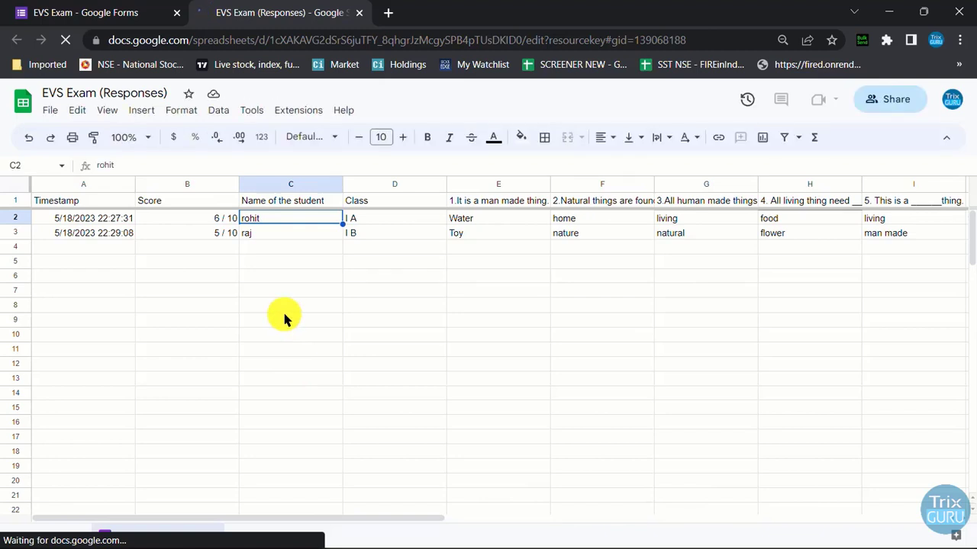
{"action": "left_click", "coordinate": [359, 13]}
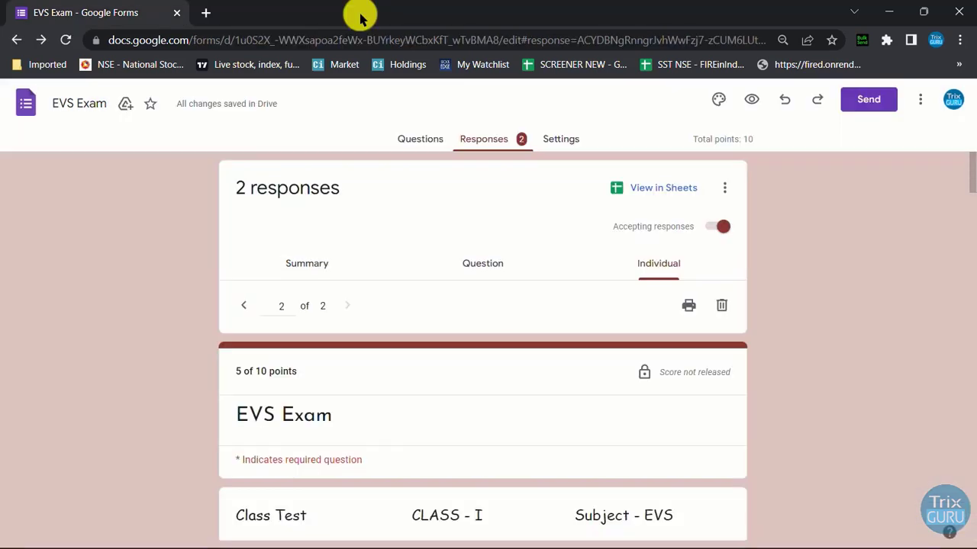